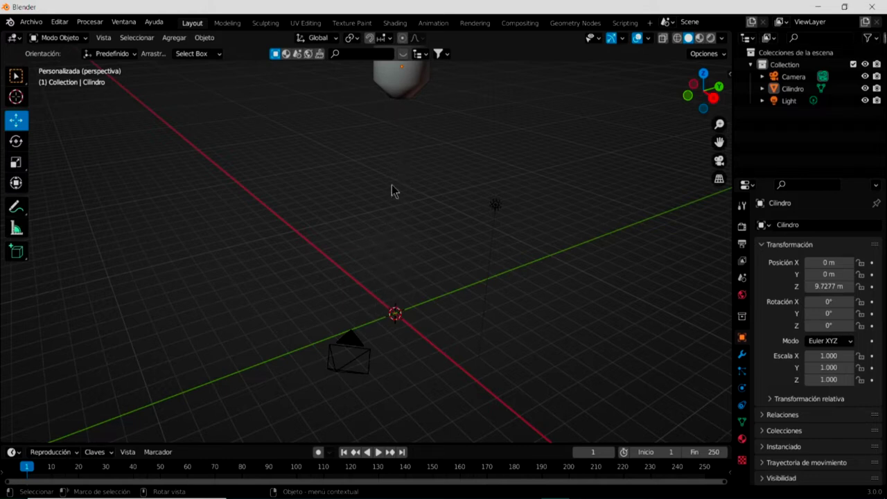
Step: Add a torus named Rosca at the world origin beside the cylinder
{"action": "mouse_move", "coordinate": [399, 199]}
{"action": "middle_mouse_down", "text": "shift"}
{"action": "mouse_move", "coordinate": [409, 310]}
{"action": "mouse_move", "coordinate": [414, 175]}
{"action": "mouse_move", "coordinate": [425, 217]}
{"action": "mouse_move", "coordinate": [413, 183]}
{"action": "mouse_move", "coordinate": [415, 219]}
{"action": "mouse_move", "coordinate": [420, 179]}
{"action": "middle_mouse_up", "text": "shift"}
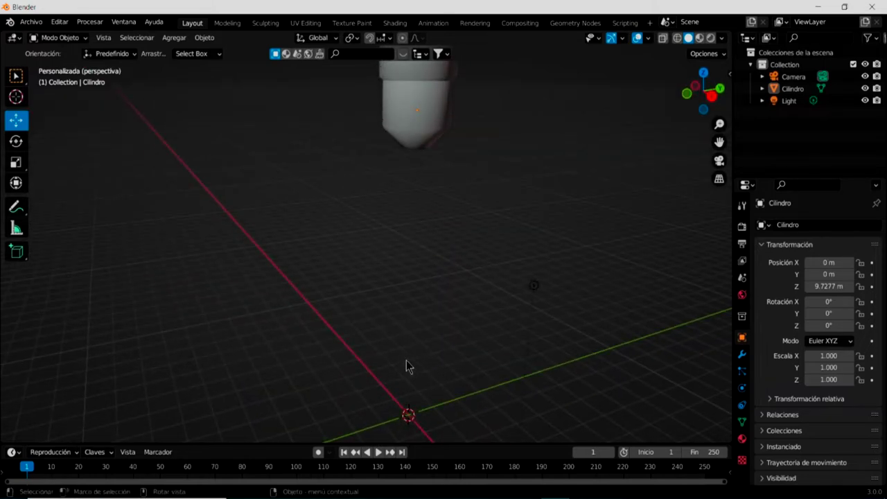
{"action": "middle_click_drag", "start_coordinate": [408, 357], "coordinate": [390, 309]}
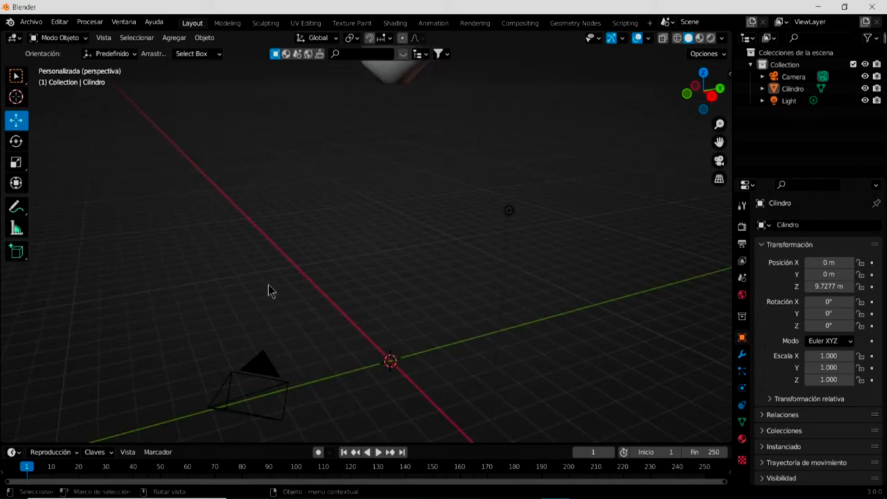
{"action": "left_click", "coordinate": [173, 38]}
{"action": "mouse_move", "coordinate": [205, 52]}
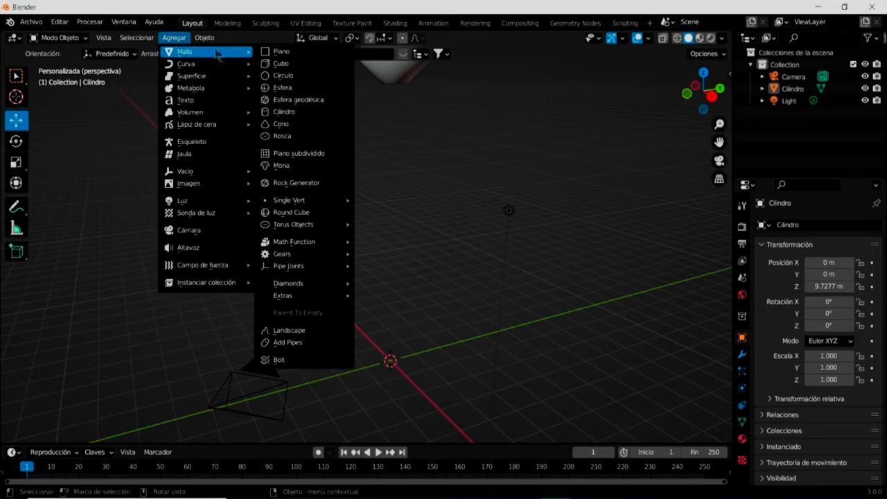
{"action": "left_click", "coordinate": [282, 136]}
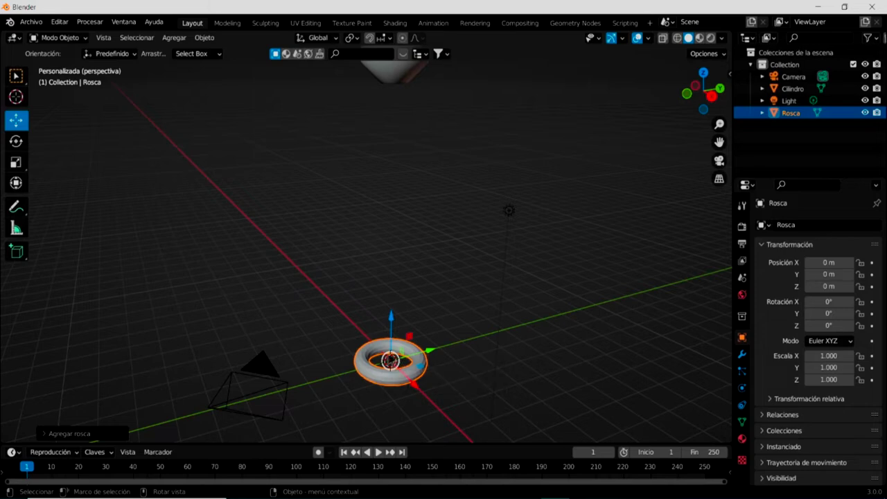
{"action": "mouse_move", "coordinate": [390, 361]}
{"action": "middle_mouse_down"}
{"action": "mouse_move", "coordinate": [400, 386]}
{"action": "mouse_move", "coordinate": [406, 284]}
{"action": "mouse_move", "coordinate": [404, 298]}
{"action": "middle_mouse_up"}
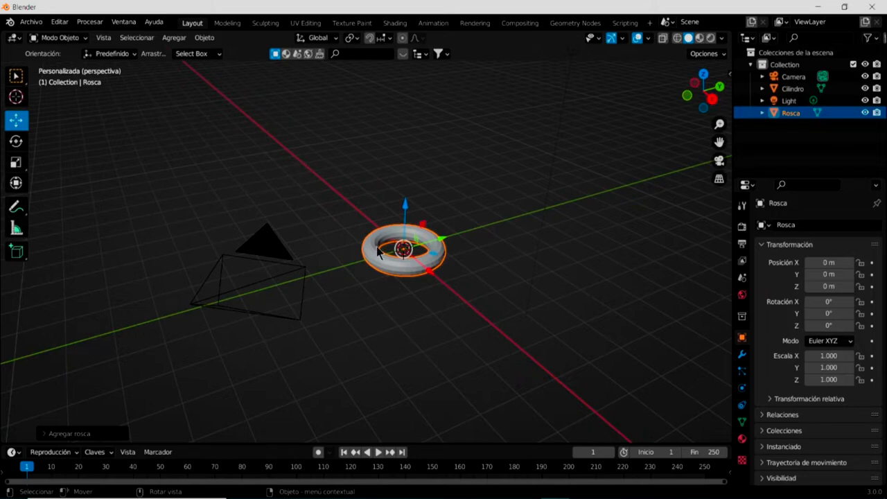
{"action": "left_click", "coordinate": [62, 37]}
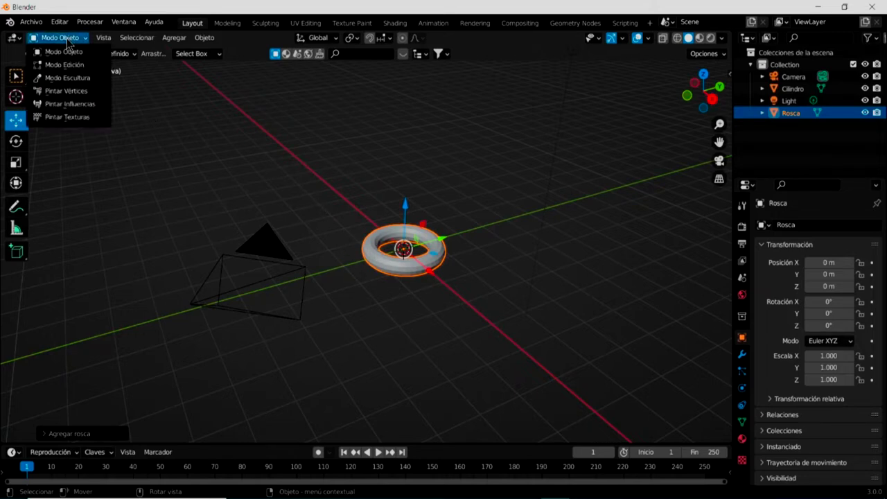
Step: Put Rosca into Edit Mode, deselect everything, and select one outer face
{"action": "left_click", "coordinate": [72, 65]}
{"action": "middle_click_drag", "start_coordinate": [406, 297], "coordinate": [406, 295]}
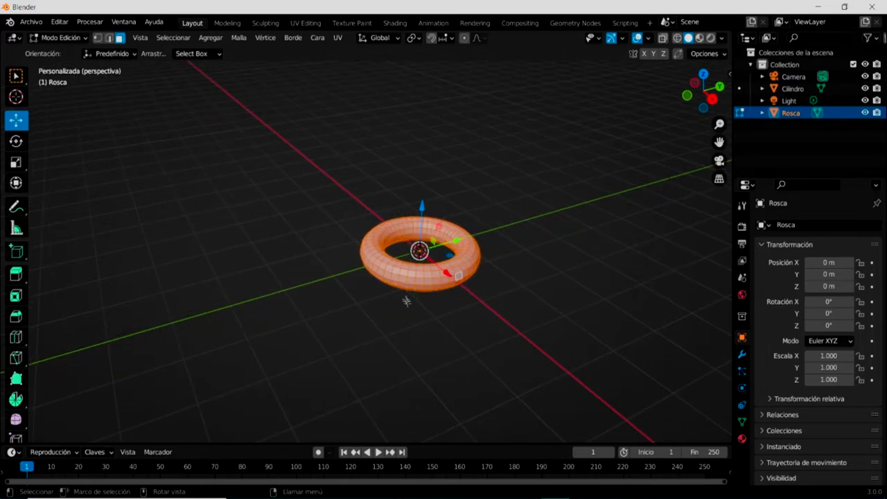
{"action": "left_click", "coordinate": [415, 321]}
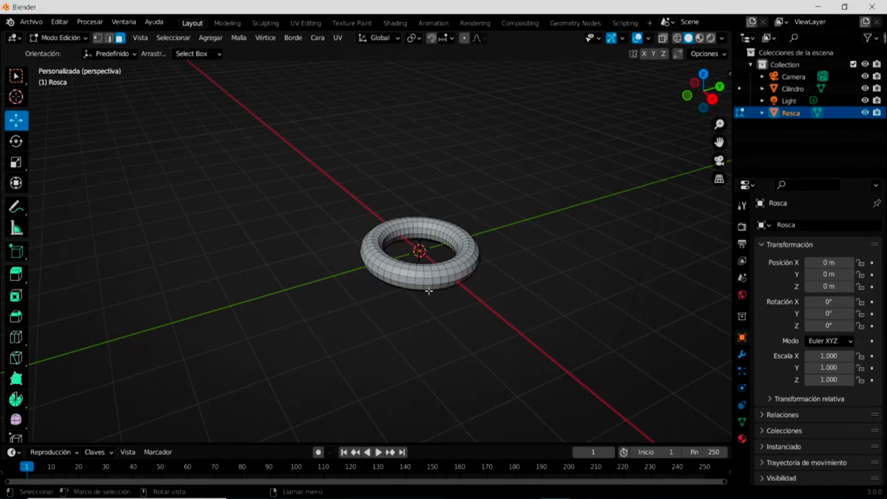
{"action": "scroll", "coordinate": [429, 291], "scroll_direction": "up", "scroll_amount": 2}
{"action": "middle_click_drag", "start_coordinate": [487, 331], "coordinate": [476, 323], "text": "shift"}
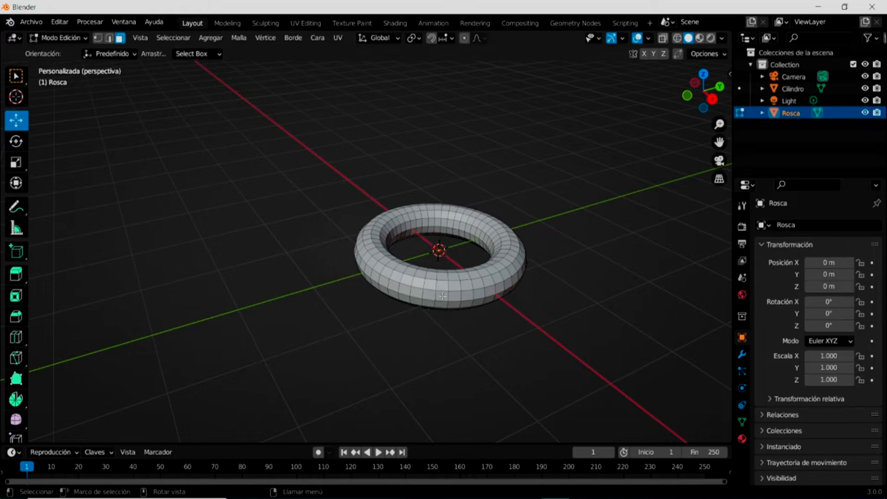
{"action": "left_click", "coordinate": [442, 296]}
Step: Select the horizontal face loop around the torus's outer middle
{"action": "scroll", "coordinate": [442, 296], "scroll_direction": "up", "scroll_amount": 1}
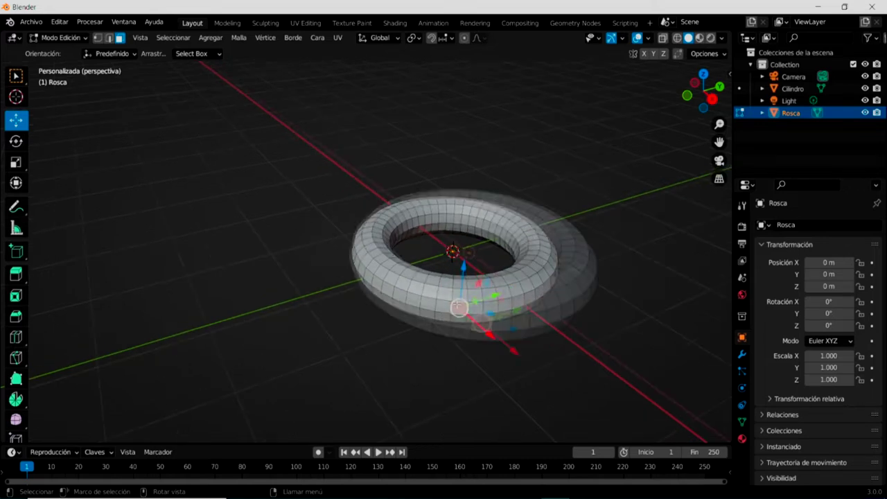
{"action": "scroll", "coordinate": [485, 326], "scroll_direction": "up", "scroll_amount": 2}
{"action": "middle_click_drag", "start_coordinate": [288, 311], "coordinate": [190, 249], "text": "shift"}
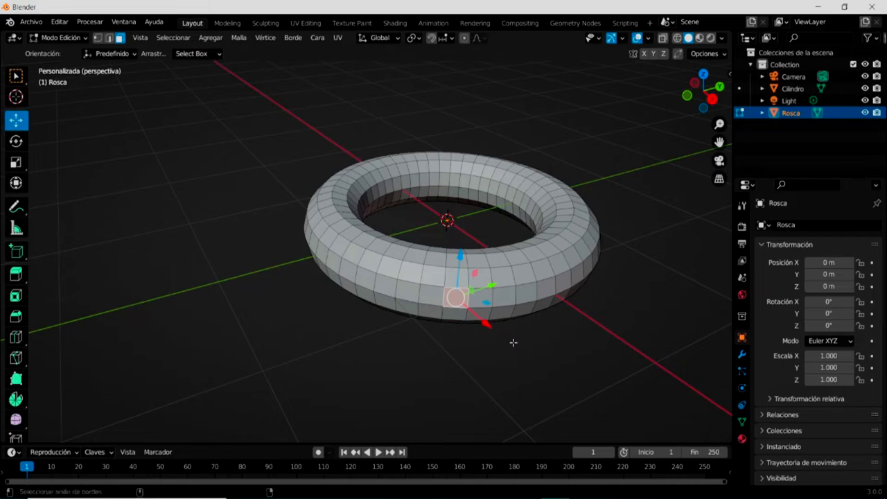
{"action": "left_click", "coordinate": [530, 291], "text": "alt"}
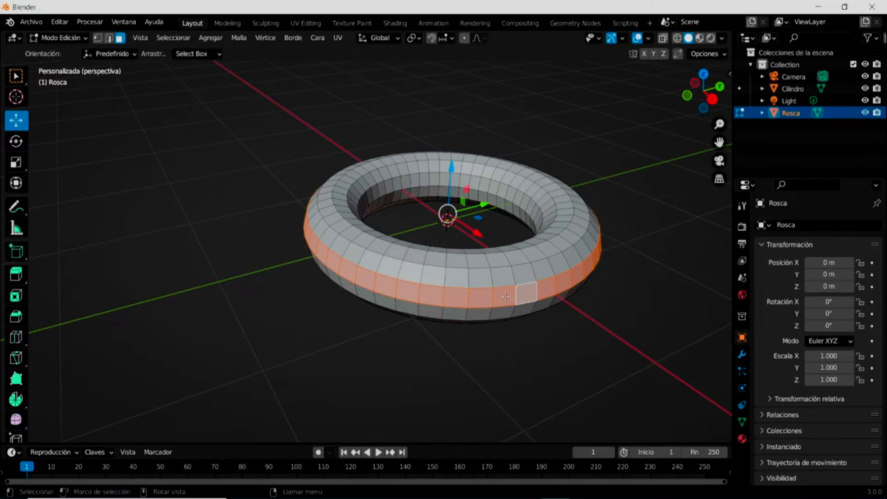
Step: Extrude the selected outer face loop in place with E
{"action": "key", "text": "e"}
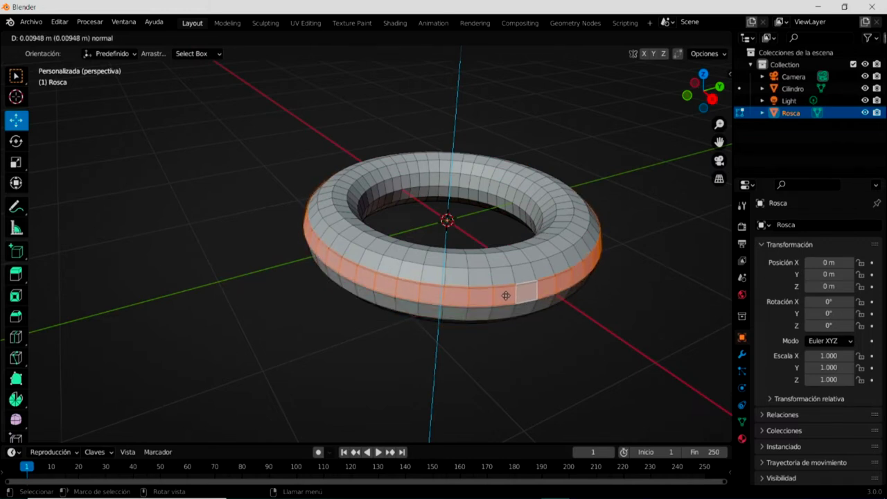
{"action": "left_click", "coordinate": [506, 295]}
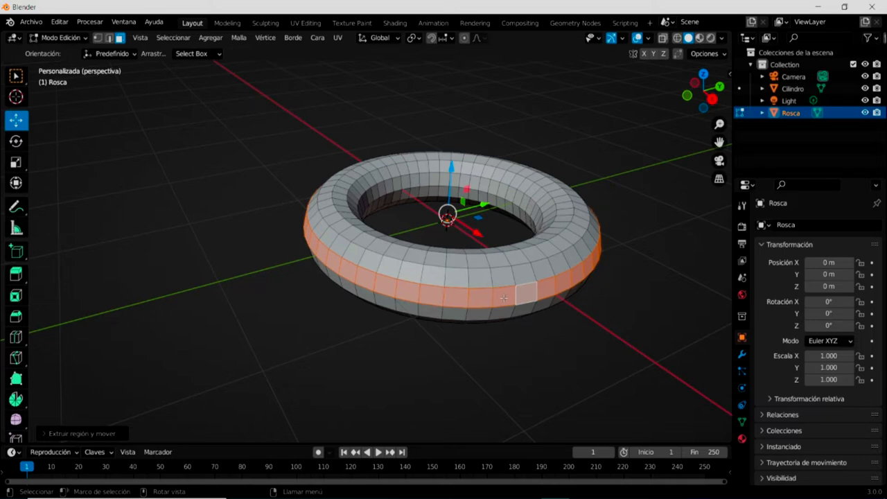
{"action": "right_click", "coordinate": [504, 298]}
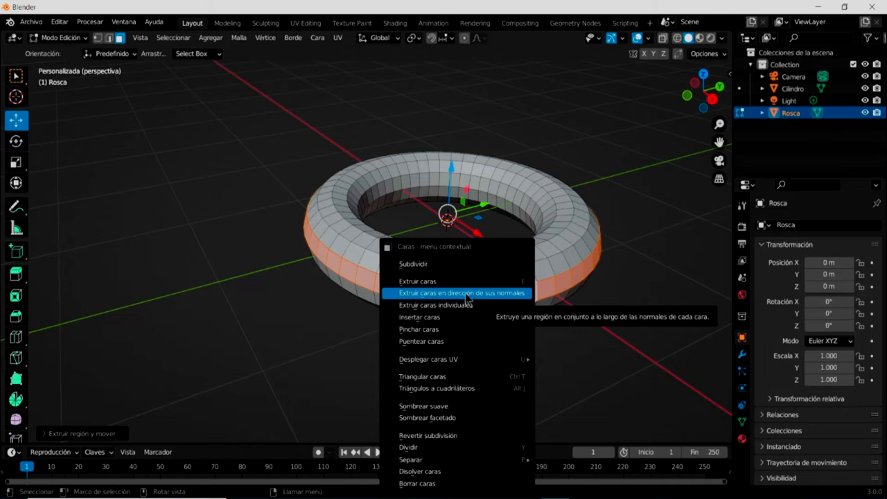
Step: Extrude the face band about 1.109 m outward along its normals into a flat brim
{"action": "left_click", "coordinate": [486, 294]}
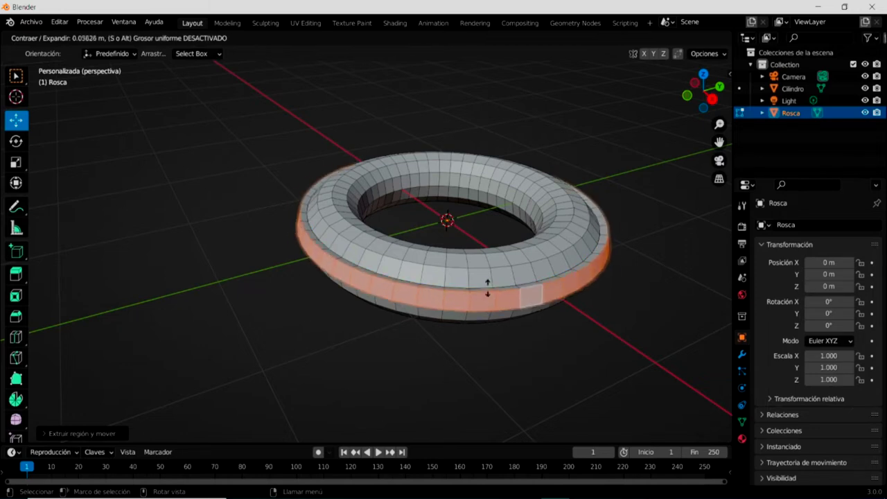
{"action": "left_click", "coordinate": [478, 225]}
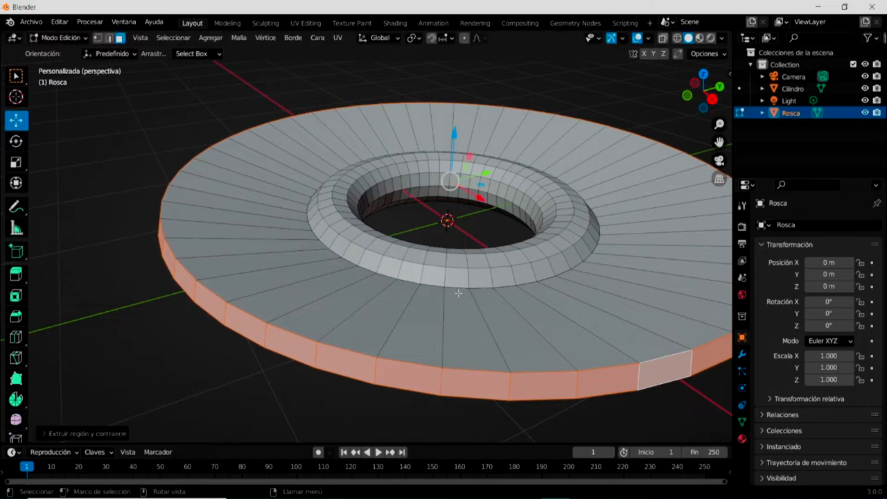
{"action": "scroll", "coordinate": [459, 295], "scroll_direction": "down", "scroll_amount": 1}
{"action": "scroll", "coordinate": [457, 319], "scroll_direction": "down", "scroll_amount": 2}
{"action": "mouse_move", "coordinate": [448, 344]}
{"action": "middle_mouse_down"}
{"action": "mouse_move", "coordinate": [443, 309]}
{"action": "mouse_move", "coordinate": [448, 329]}
{"action": "middle_mouse_up"}
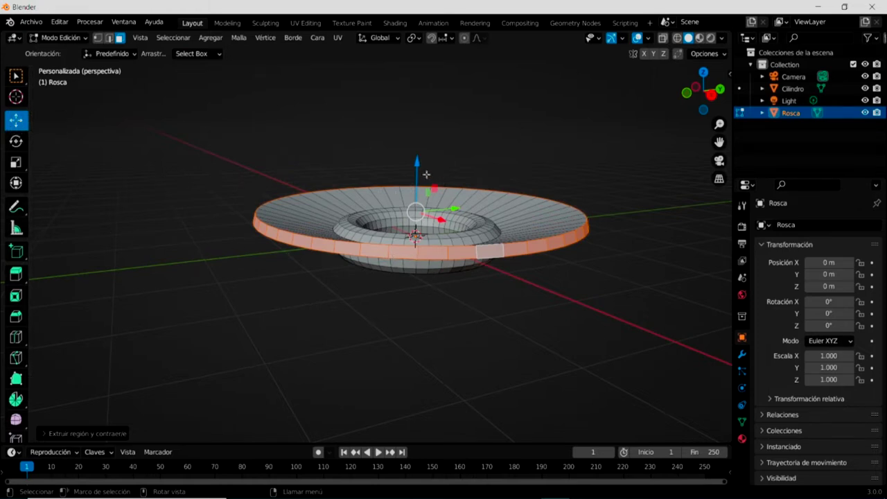
{"action": "key", "text": "KP_1"}
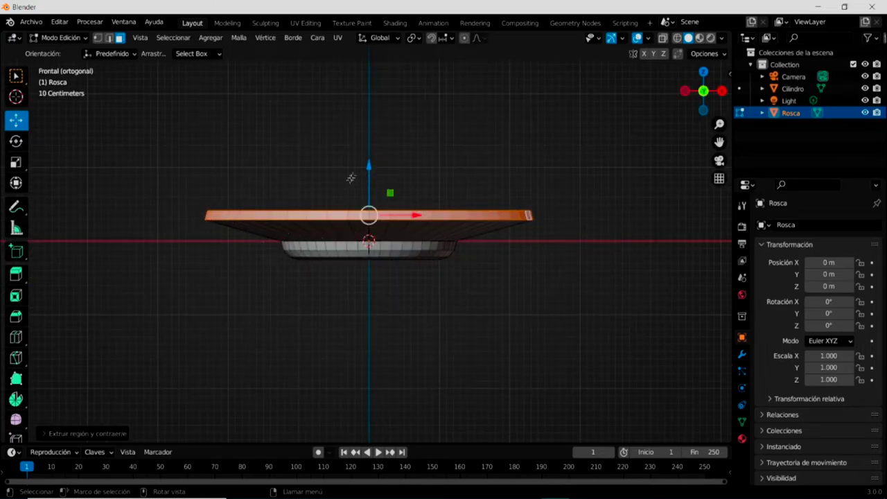
Step: Lower the flat brim about 0.2 m along Z in the front view
{"action": "left_click_drag", "start_coordinate": [370, 165], "coordinate": [369, 186]}
{"action": "mouse_move", "coordinate": [400, 175]}
{"action": "middle_mouse_down"}
{"action": "mouse_move", "coordinate": [298, 220]}
{"action": "mouse_move", "coordinate": [409, 145]}
{"action": "middle_mouse_up"}
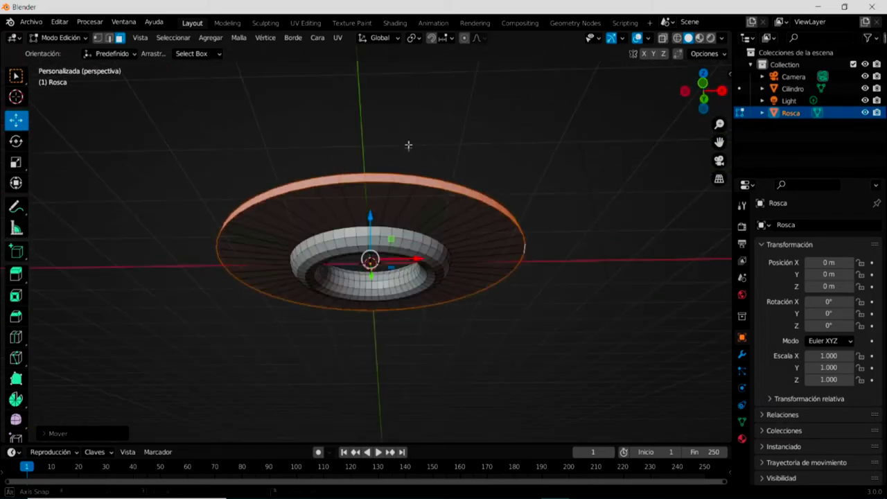
{"action": "mouse_move", "coordinate": [408, 145]}
{"action": "middle_mouse_down"}
{"action": "mouse_move", "coordinate": [417, 218]}
{"action": "mouse_move", "coordinate": [386, 224]}
{"action": "mouse_move", "coordinate": [386, 212]}
{"action": "middle_mouse_up"}
{"action": "middle_click_drag", "start_coordinate": [336, 253], "coordinate": [354, 214]}
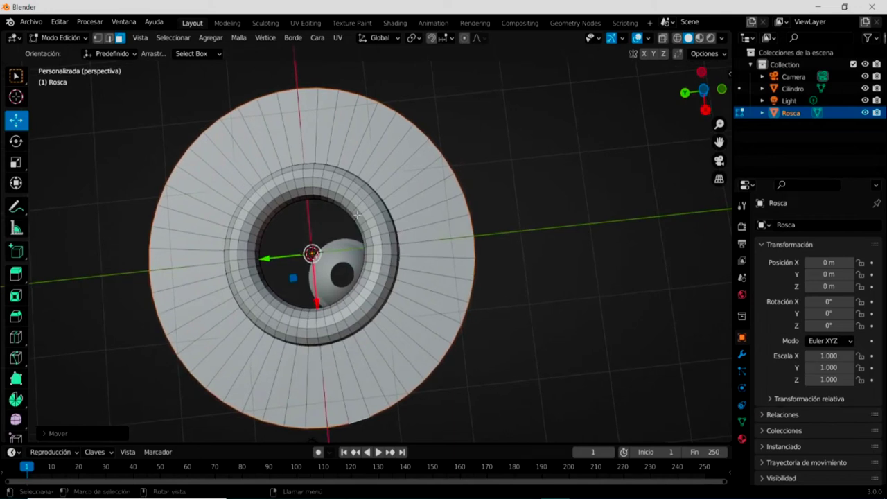
Step: Select the inner ring of faces around the torus hole with Ctrl+Alt-click
{"action": "left_click", "coordinate": [356, 215]}
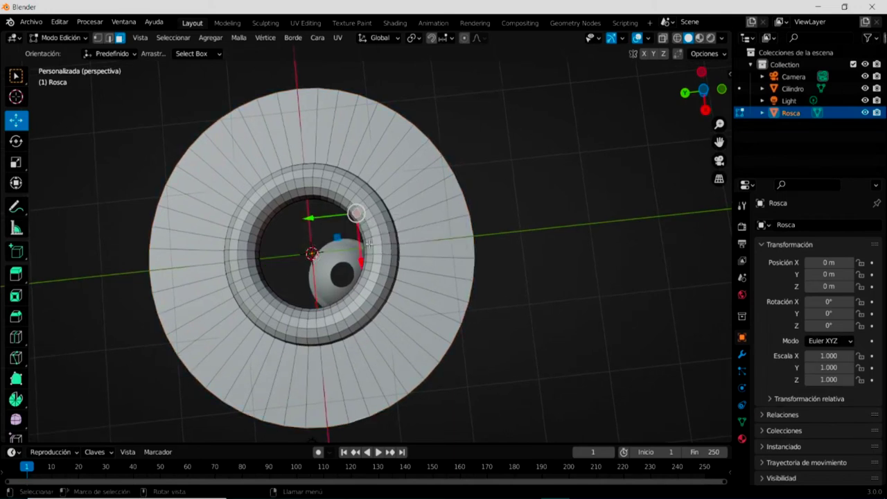
{"action": "key", "text": "ctrl"}
{"action": "key", "text": "alt"}
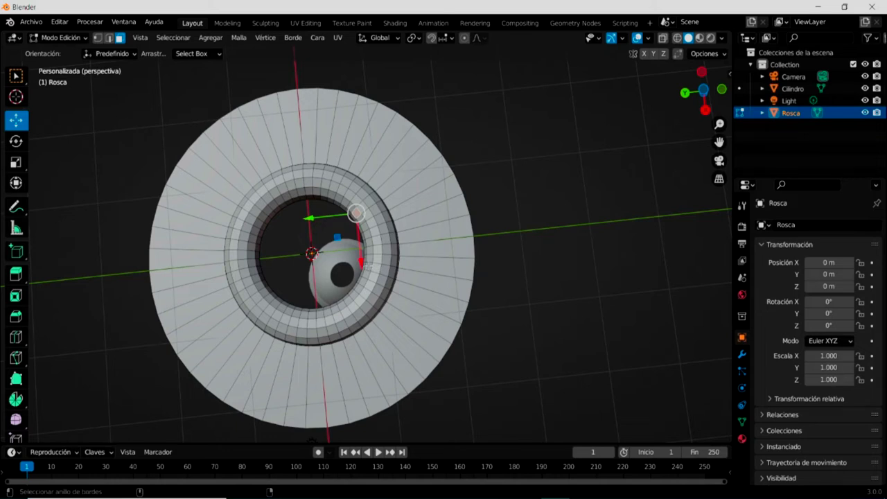
{"action": "left_click", "coordinate": [367, 266], "text": "ctrl+alt"}
{"action": "left_click", "coordinate": [368, 240], "text": "ctrl+alt"}
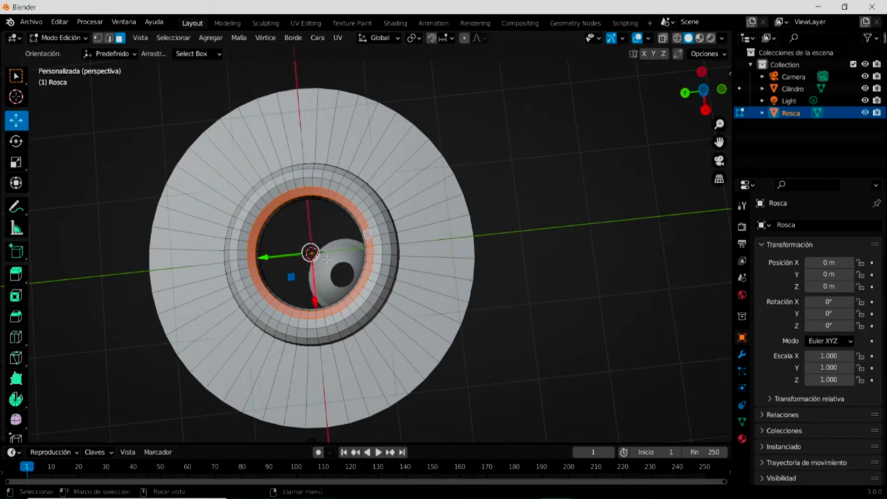
{"action": "mouse_move", "coordinate": [323, 227]}
{"action": "middle_mouse_down"}
{"action": "mouse_move", "coordinate": [317, 379]}
{"action": "mouse_move", "coordinate": [327, 376]}
{"action": "mouse_move", "coordinate": [319, 353]}
{"action": "mouse_move", "coordinate": [332, 366]}
{"action": "middle_mouse_up"}
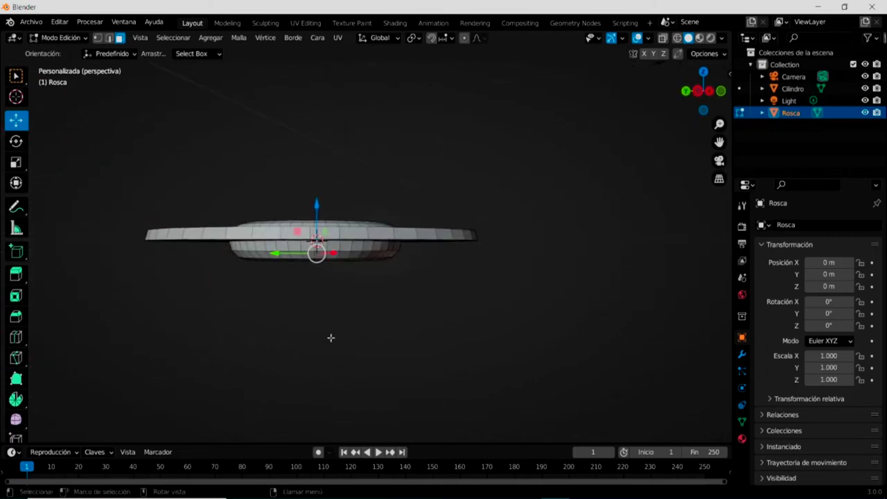
Step: Extrude the inner face ring downward into a tube seated on the cylinder top
{"action": "key", "text": "KP_7"}
{"action": "key", "text": "KP_1"}
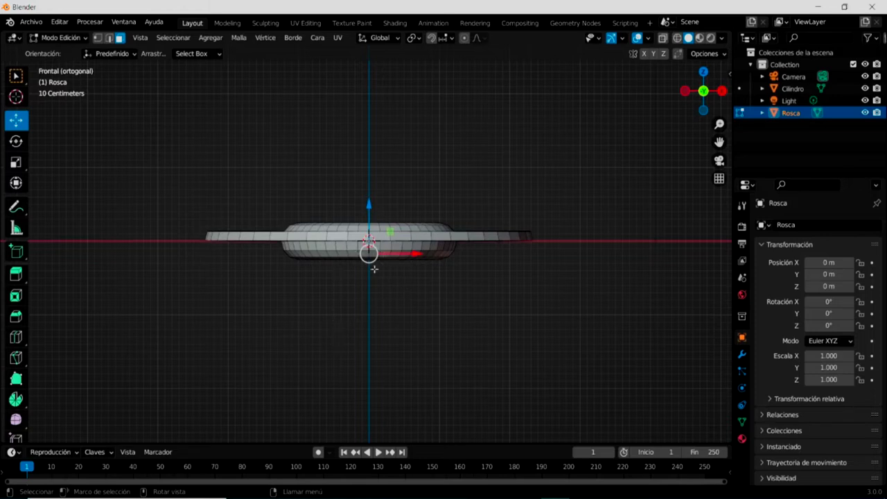
{"action": "key", "text": "e"}
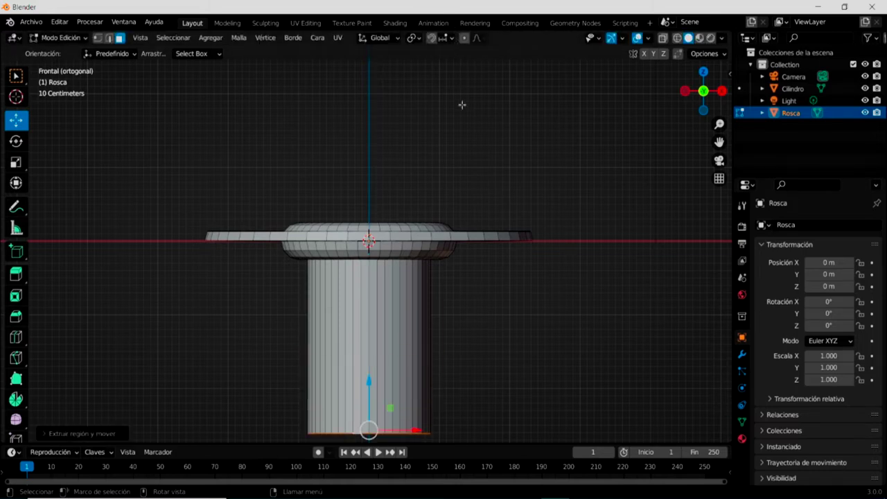
{"action": "scroll", "coordinate": [454, 118], "scroll_direction": "down", "scroll_amount": 3}
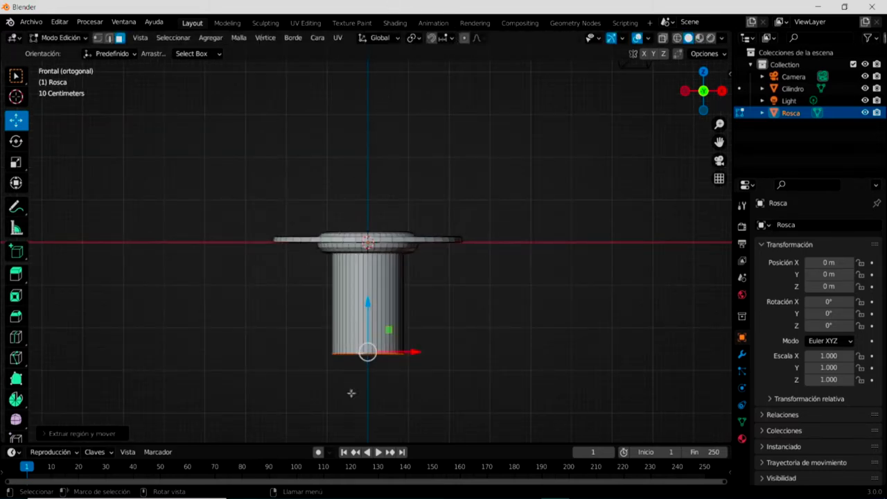
{"action": "left_click_drag", "start_coordinate": [367, 303], "coordinate": [372, 357]}
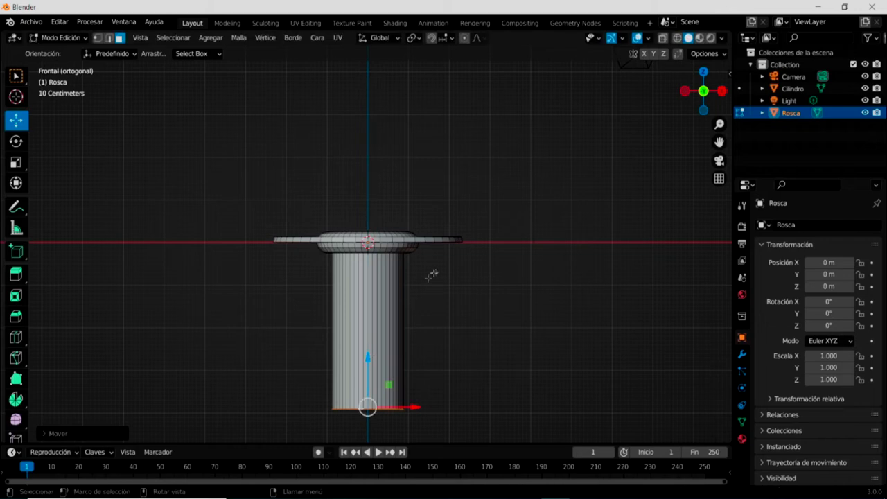
{"action": "scroll", "coordinate": [441, 267], "scroll_direction": "up", "scroll_amount": 2}
{"action": "scroll", "coordinate": [439, 271], "scroll_direction": "up", "scroll_amount": 1}
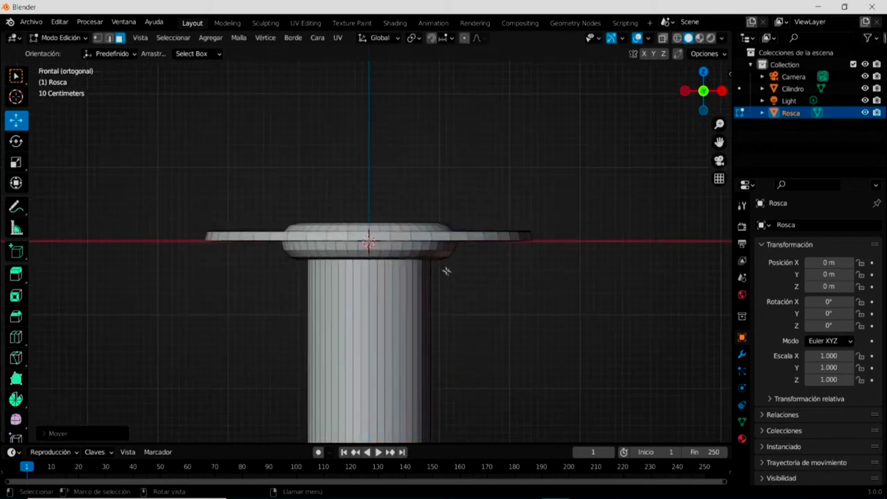
{"action": "mouse_move", "coordinate": [456, 207]}
{"action": "middle_mouse_down"}
{"action": "mouse_move", "coordinate": [433, 264]}
{"action": "mouse_move", "coordinate": [450, 196]}
{"action": "middle_mouse_up"}
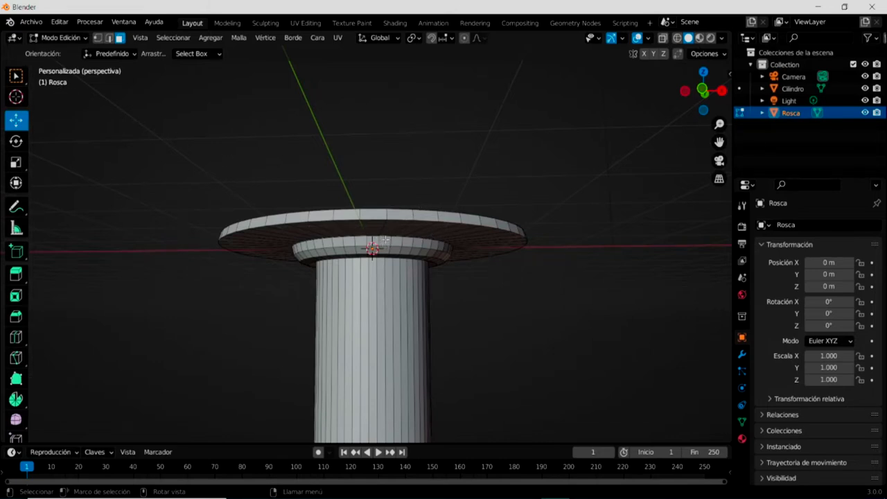
{"action": "left_click", "coordinate": [383, 239]}
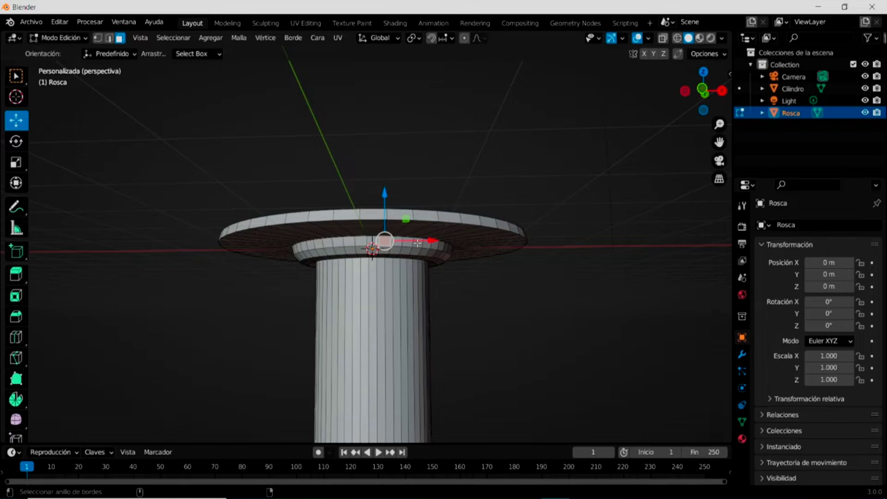
Step: Alt-click edge loops until the face ring around the small ring's side is selected
{"action": "left_click", "coordinate": [418, 243], "text": "alt"}
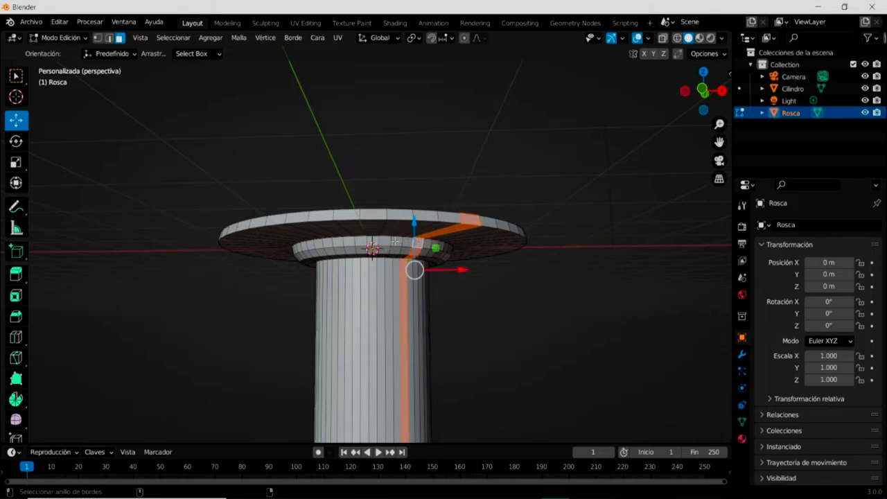
{"action": "left_click", "coordinate": [395, 241], "text": "alt"}
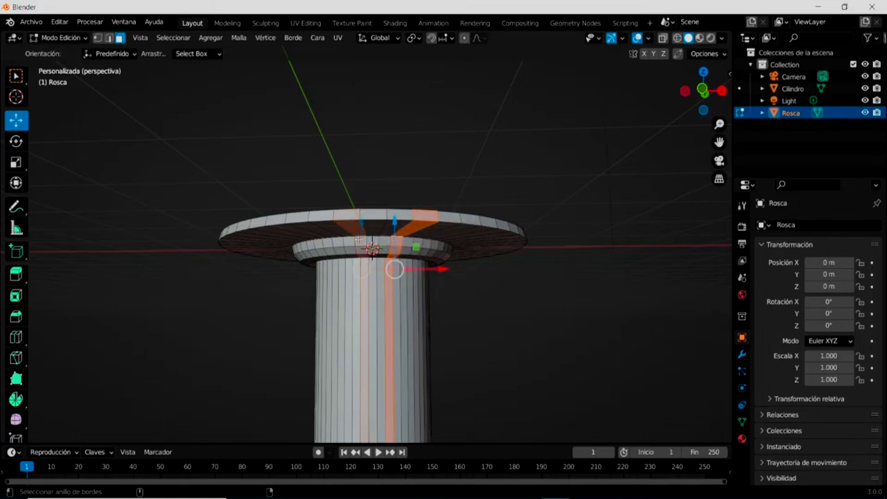
{"action": "left_click", "coordinate": [360, 240], "text": "alt"}
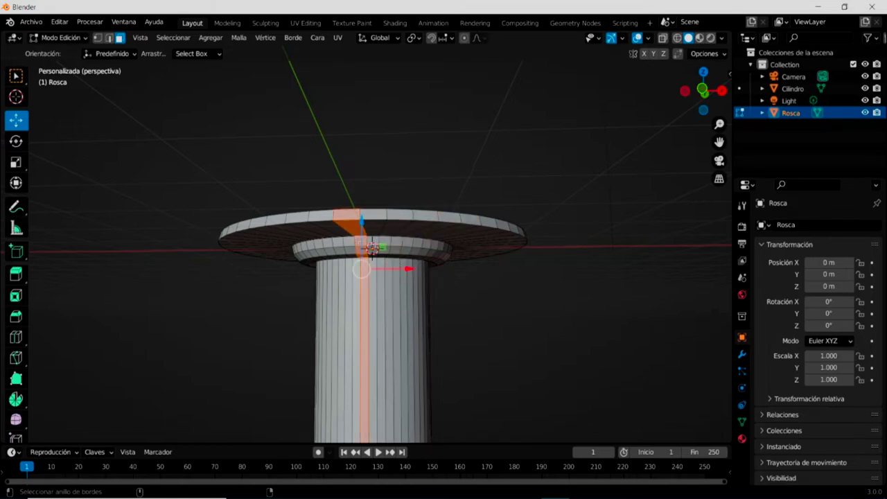
{"action": "left_click", "coordinate": [419, 241], "text": "alt"}
{"action": "scroll", "coordinate": [416, 242], "scroll_direction": "up", "scroll_amount": 4}
{"action": "scroll", "coordinate": [416, 242], "scroll_direction": "up", "scroll_amount": 1}
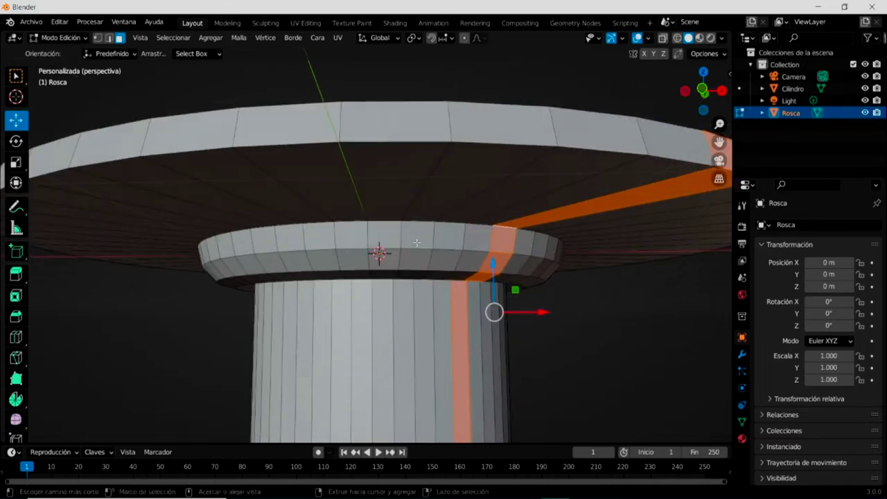
{"action": "left_click", "coordinate": [336, 230], "text": "alt"}
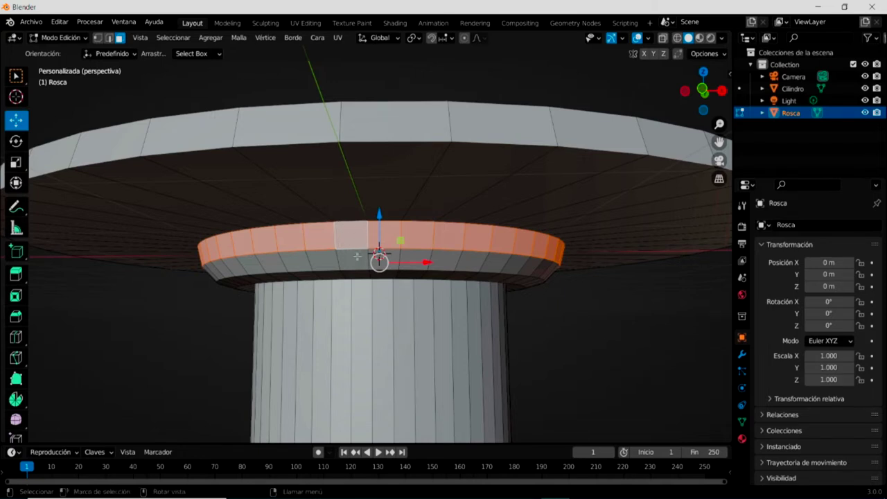
{"action": "scroll", "coordinate": [362, 258], "scroll_direction": "down", "scroll_amount": 1}
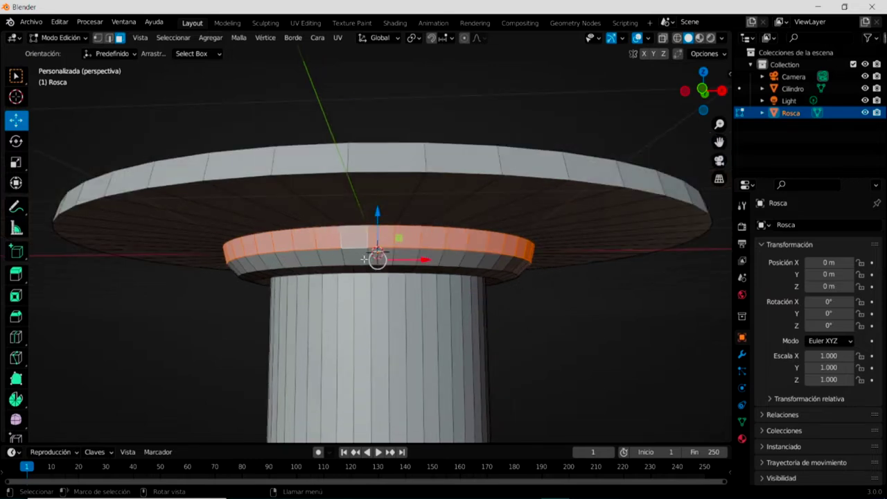
Step: Extrude the side face ring outward along its normals into a second flange
{"action": "scroll", "coordinate": [363, 259], "scroll_direction": "down", "scroll_amount": 1}
{"action": "key", "text": "e"}
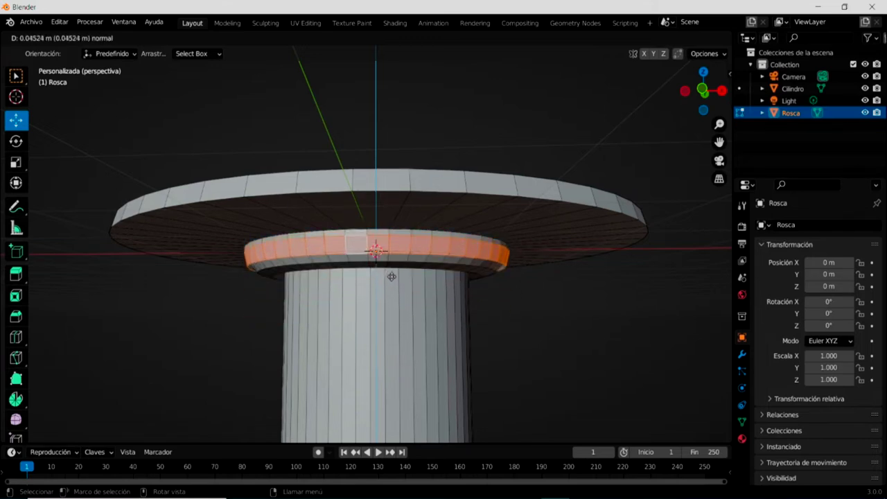
{"action": "left_click", "coordinate": [392, 276]}
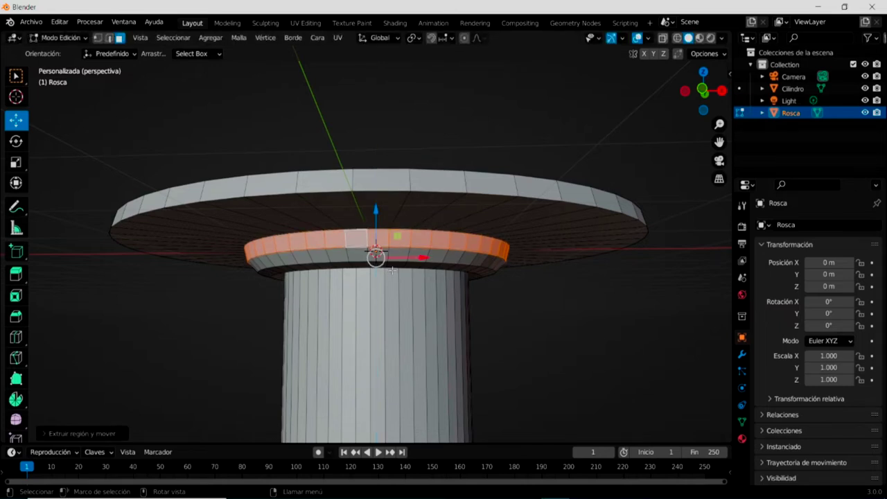
{"action": "right_click", "coordinate": [393, 272]}
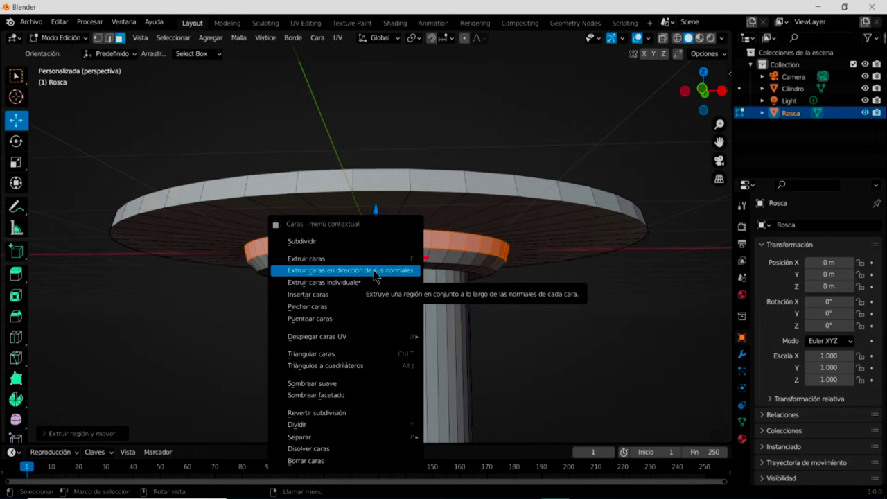
{"action": "left_click", "coordinate": [374, 271]}
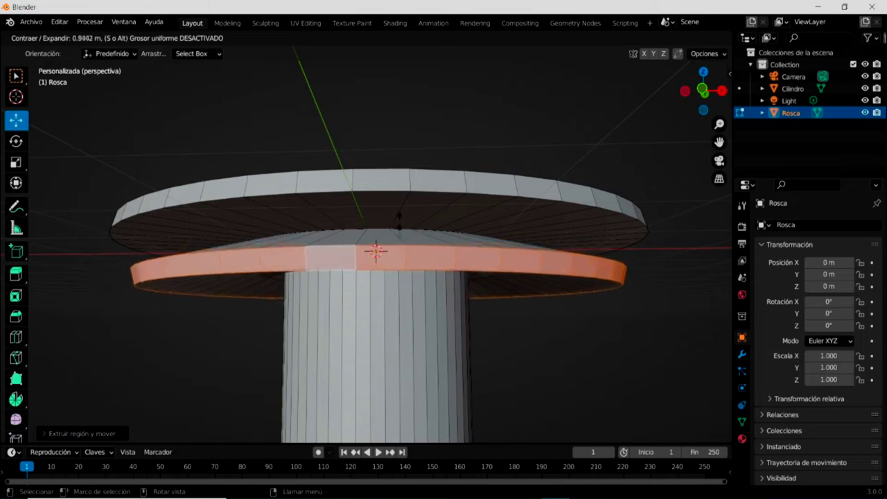
{"action": "left_click", "coordinate": [416, 244]}
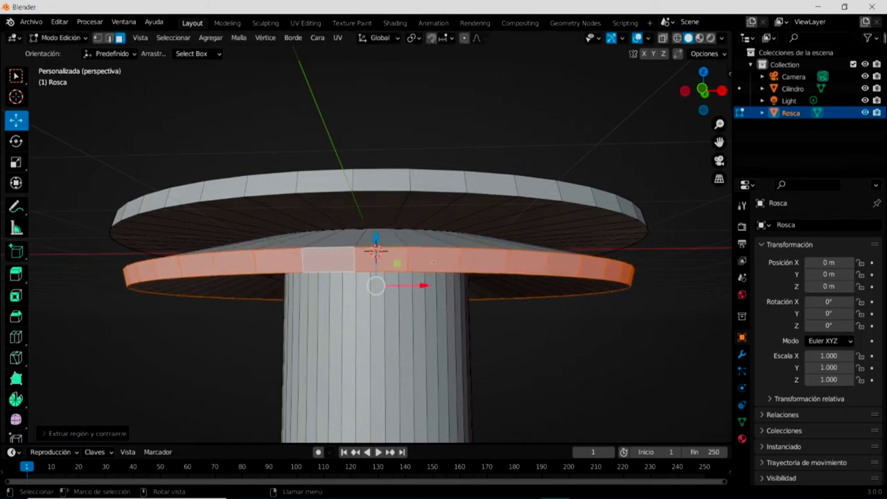
{"action": "key", "text": "KP_1"}
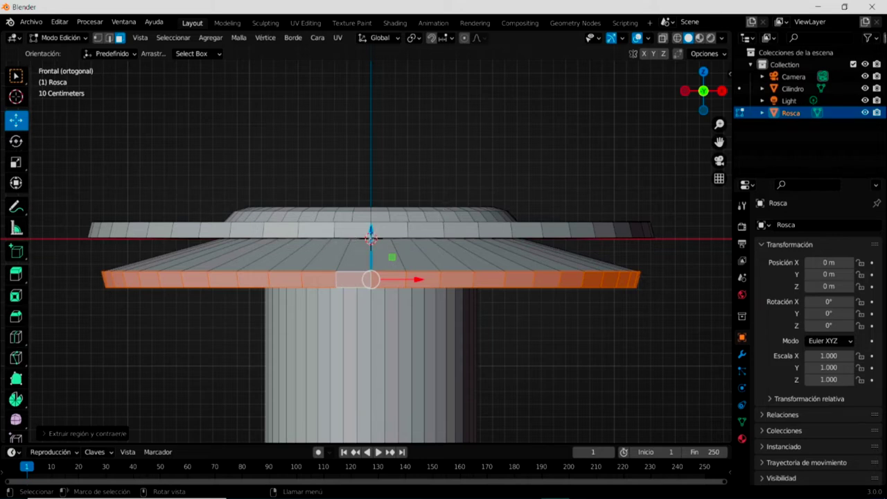
Step: Raise the new flange along Z until it sits just under the upper disc
{"action": "key", "text": "g"}
{"action": "key", "text": "z"}
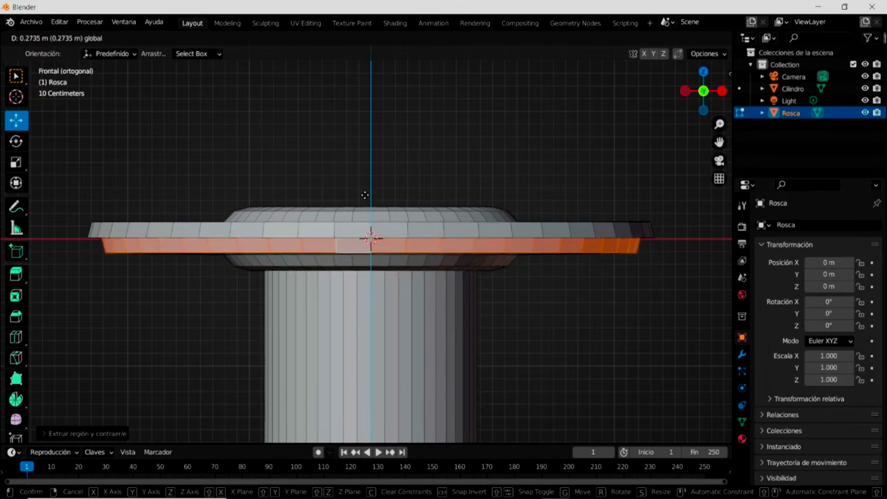
{"action": "left_click", "coordinate": [395, 239]}
{"action": "scroll", "coordinate": [395, 239], "scroll_direction": "up", "scroll_amount": 1}
{"action": "scroll", "coordinate": [518, 226], "scroll_direction": "up", "scroll_amount": 1}
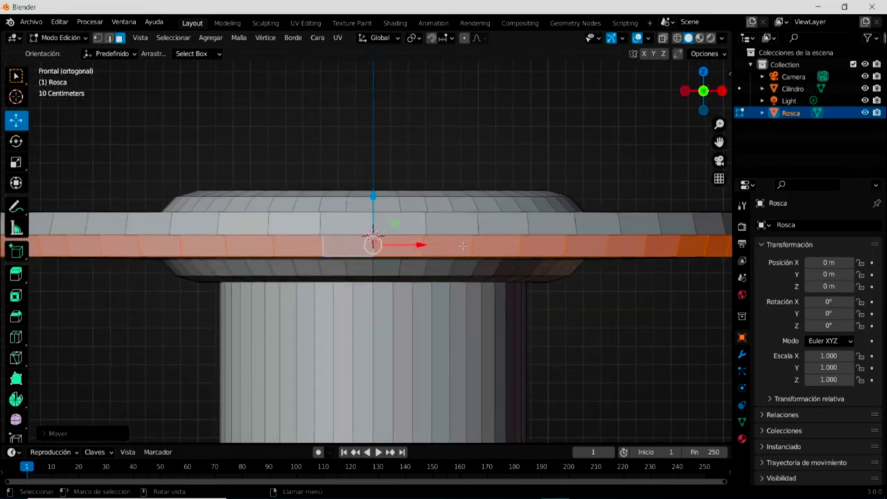
{"action": "key", "text": "KP_8"}
{"action": "key", "text": "KP_8"}
{"action": "key", "text": "KP_8"}
{"action": "key", "text": "KP_8"}
{"action": "key", "text": "KP_8"}
{"action": "key", "text": "KP_8"}
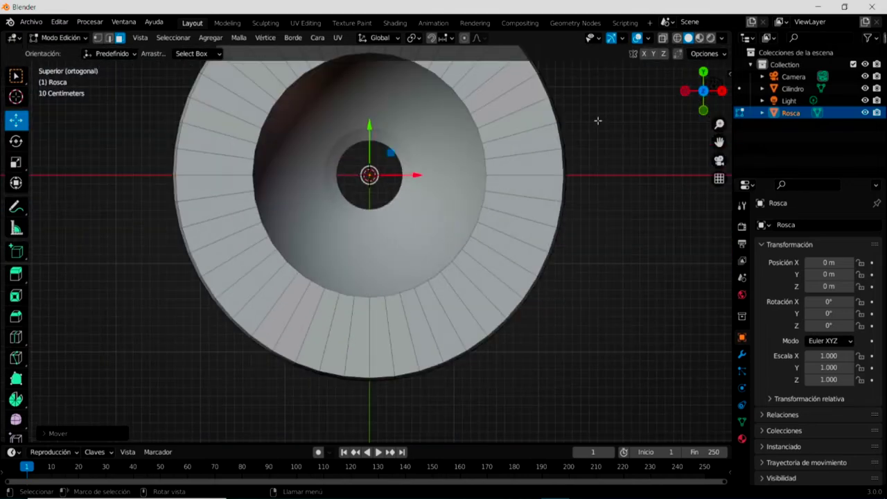
Step: With X-ray on, extrude the lower flange faces along normals out toward the disc edge
{"action": "key", "text": "alt+z"}
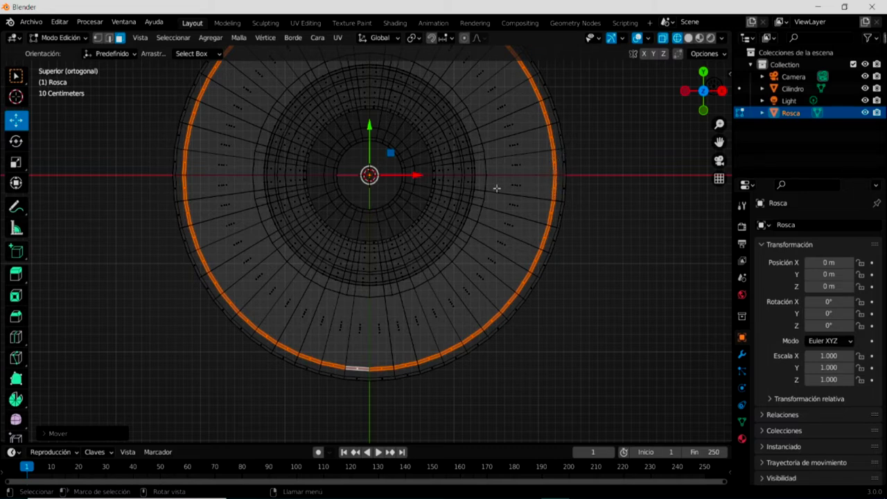
{"action": "key", "text": "e"}
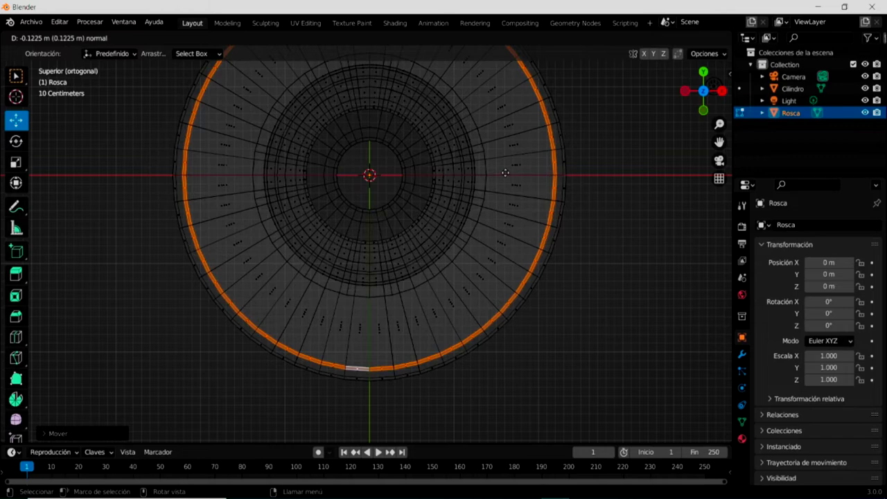
{"action": "left_click", "coordinate": [506, 173]}
{"action": "right_click", "coordinate": [505, 173]}
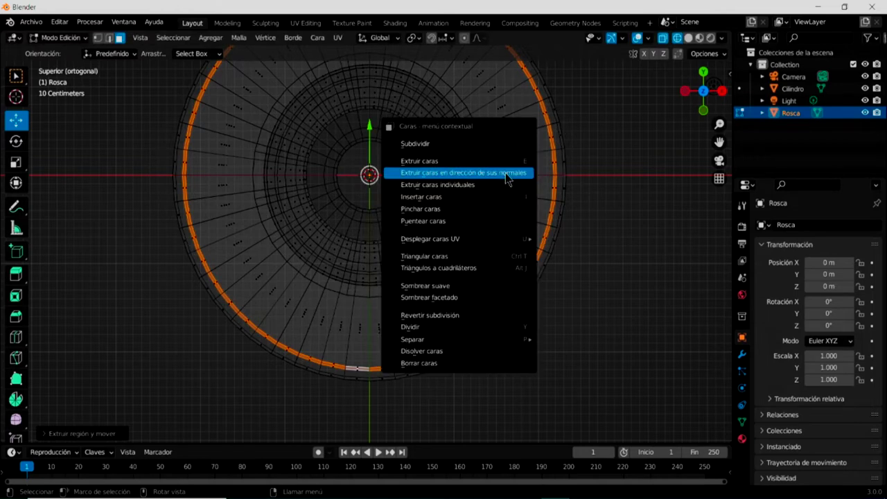
{"action": "left_click", "coordinate": [507, 177]}
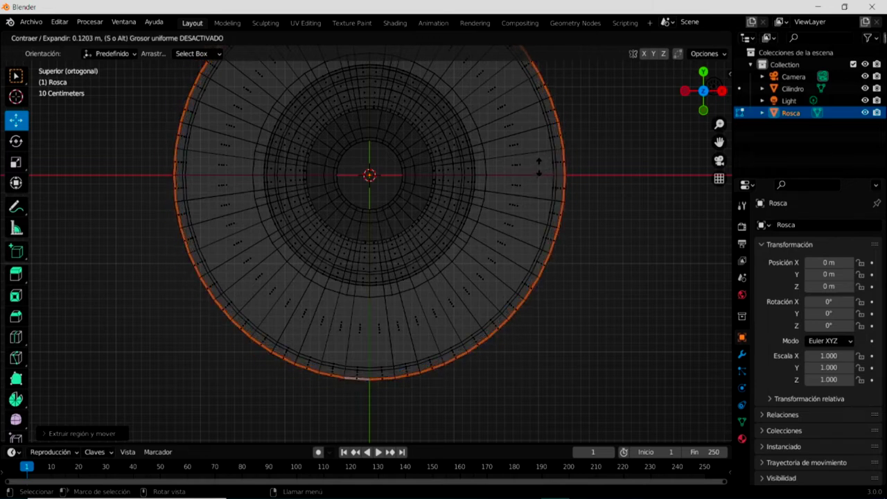
{"action": "left_click", "coordinate": [539, 167]}
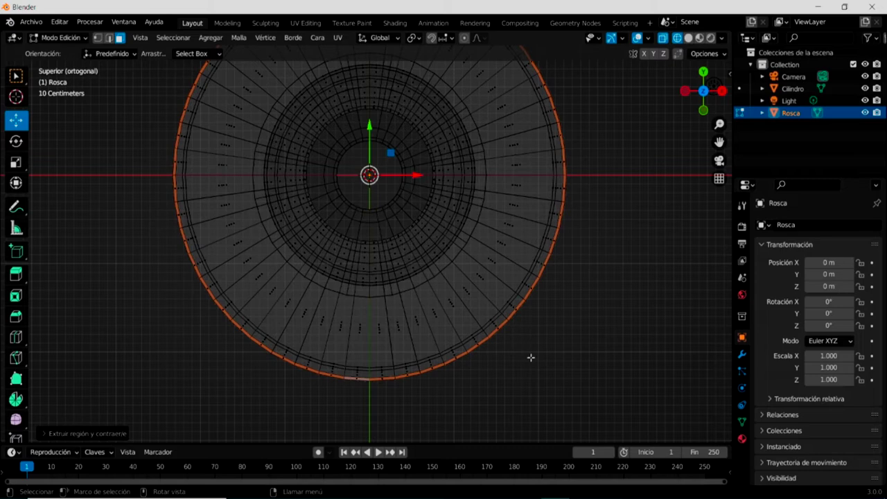
Step: Return to solid shading and nudge the lower flange faces slightly upward
{"action": "left_click", "coordinate": [688, 38]}
{"action": "middle_click_drag", "start_coordinate": [580, 317], "coordinate": [537, 141]}
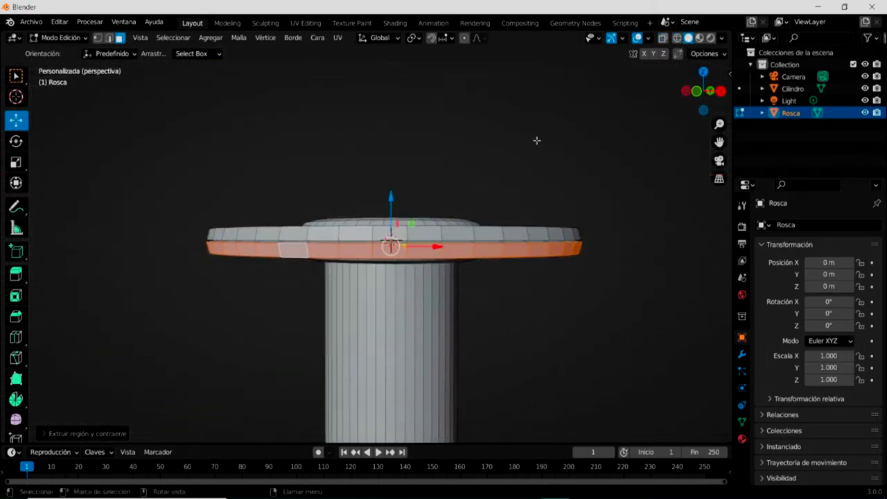
{"action": "scroll", "coordinate": [416, 239], "scroll_direction": "up", "scroll_amount": 1}
{"action": "scroll", "coordinate": [416, 239], "scroll_direction": "up", "scroll_amount": 2}
{"action": "scroll", "coordinate": [415, 239], "scroll_direction": "up", "scroll_amount": 1}
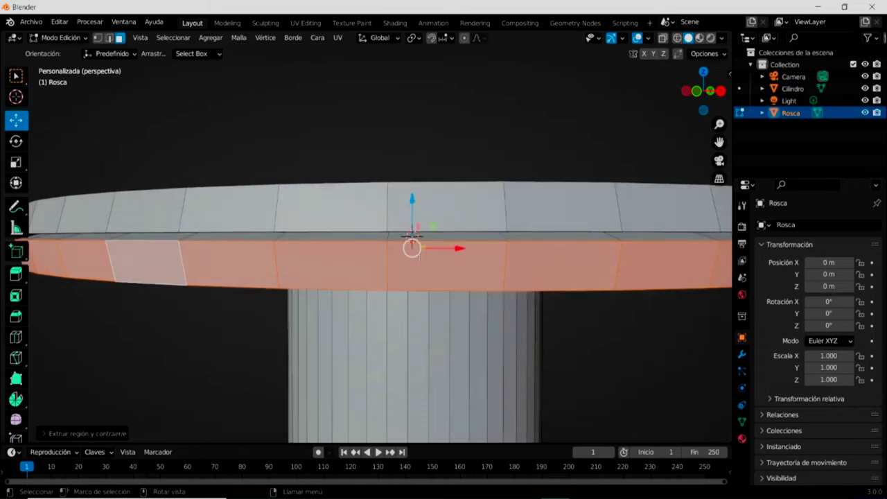
{"action": "left_click_drag", "start_coordinate": [412, 203], "coordinate": [410, 192]}
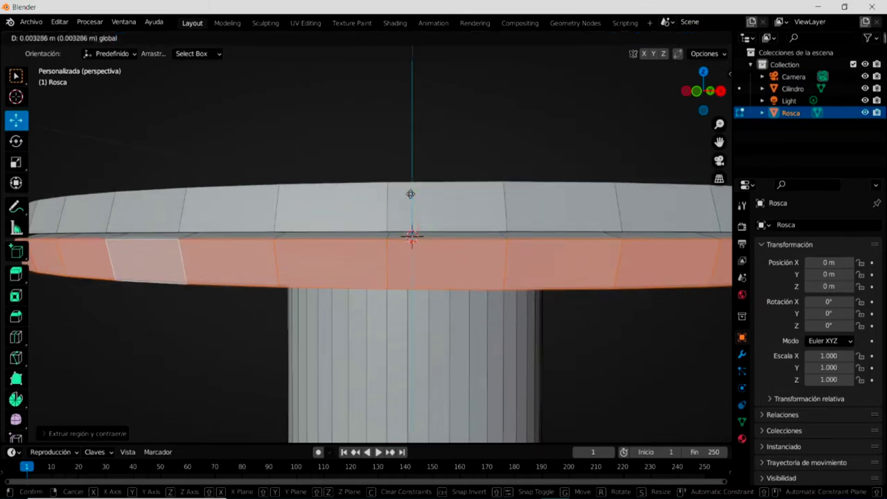
{"action": "left_click", "coordinate": [409, 192]}
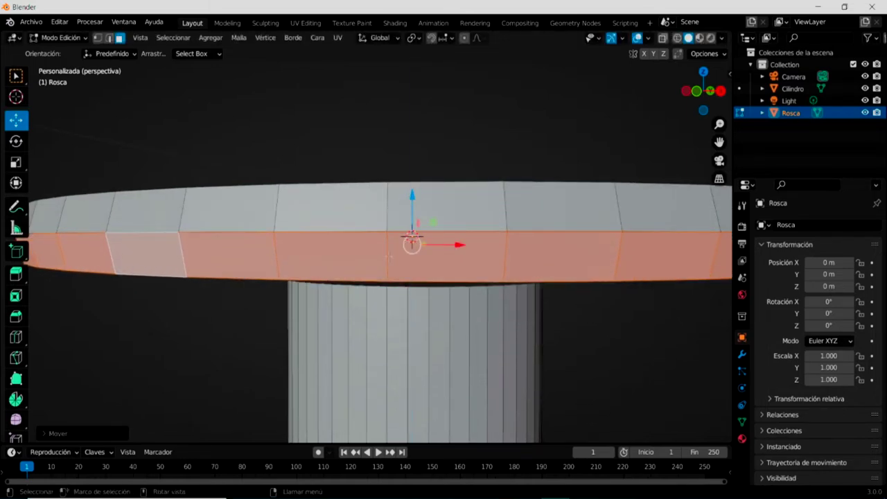
Step: Deselect the lower rim edges and open the interaction mode list
{"action": "scroll", "coordinate": [382, 235], "scroll_direction": "up", "scroll_amount": 2}
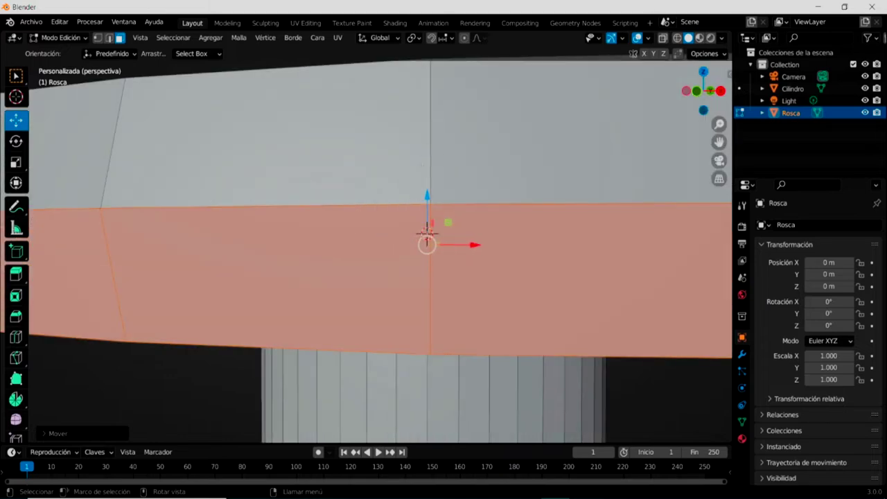
{"action": "scroll", "coordinate": [427, 233], "scroll_direction": "down", "scroll_amount": 4}
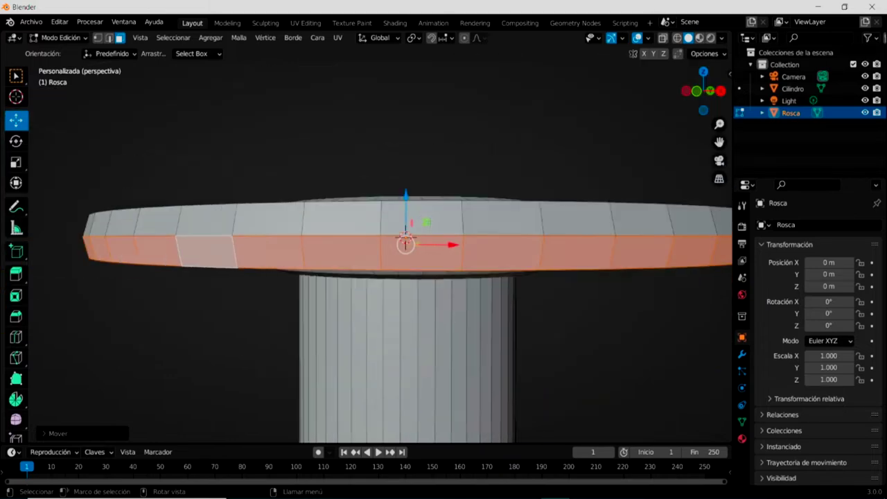
{"action": "middle_click_drag", "start_coordinate": [427, 233], "coordinate": [443, 282]}
{"action": "scroll", "coordinate": [443, 283], "scroll_direction": "down", "scroll_amount": 2}
{"action": "scroll", "coordinate": [443, 282], "scroll_direction": "down", "scroll_amount": 3}
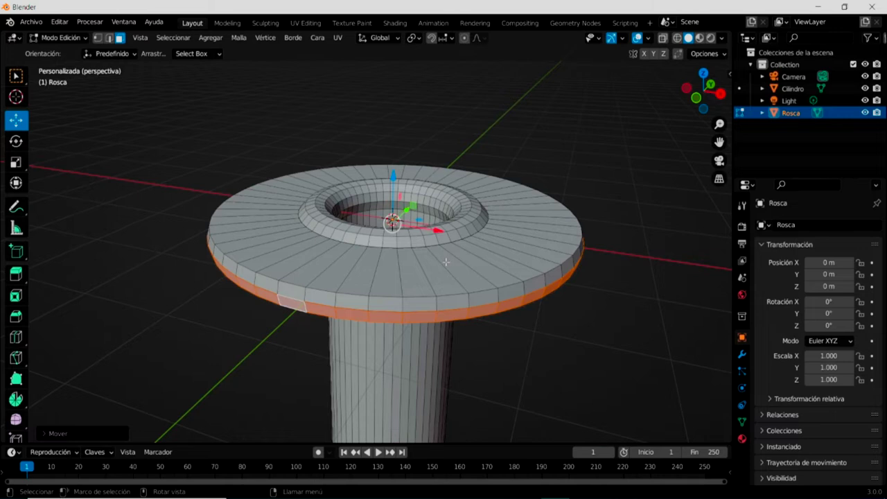
{"action": "scroll", "coordinate": [440, 284], "scroll_direction": "down", "scroll_amount": 3}
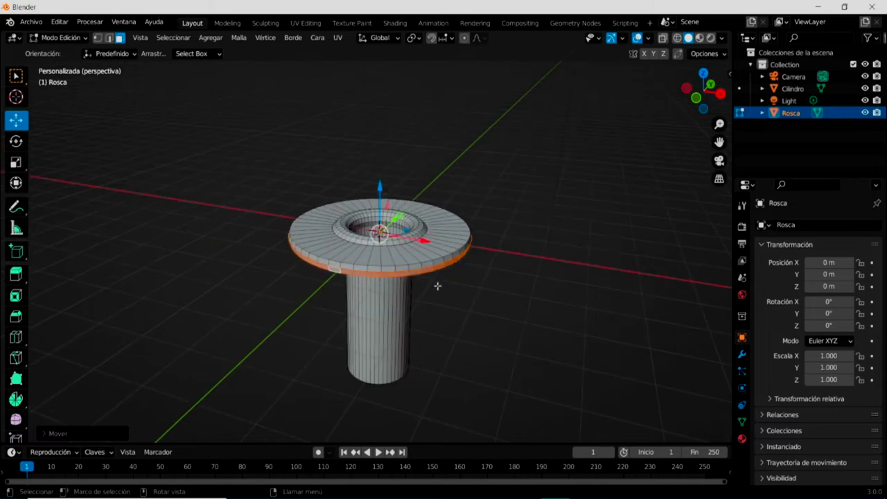
{"action": "left_click", "coordinate": [475, 310]}
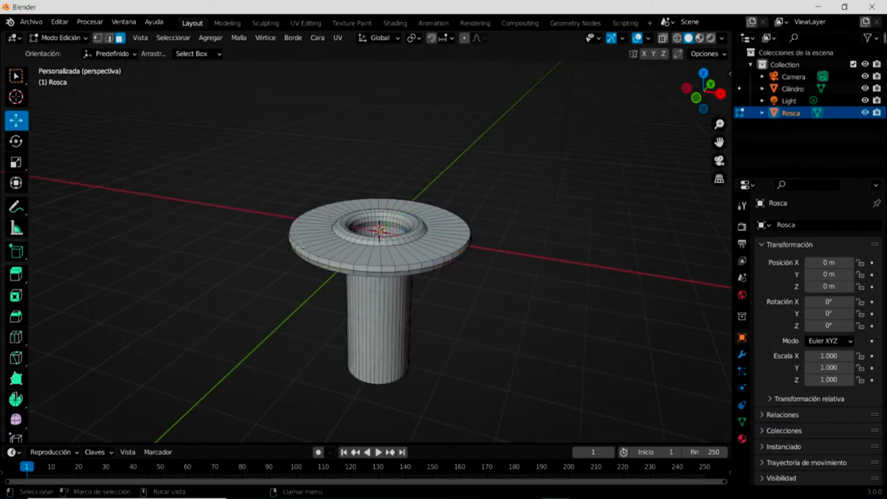
{"action": "left_click", "coordinate": [84, 38]}
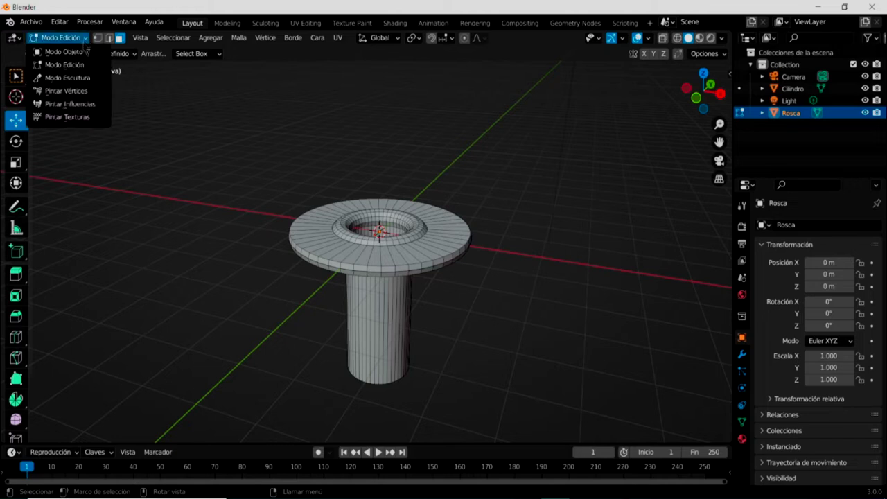
Step: Switch the Rosca ring to Modo Objeto, zoom out and deselect it
{"action": "left_click", "coordinate": [82, 52]}
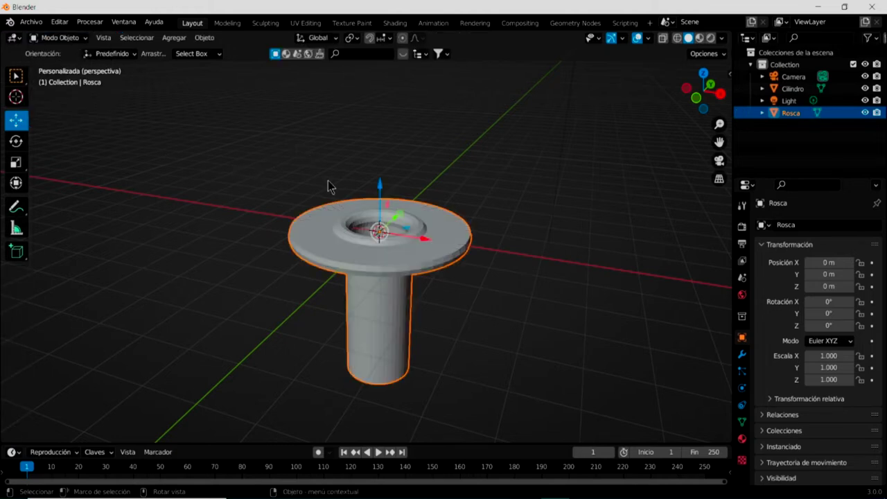
{"action": "scroll", "coordinate": [332, 186], "scroll_direction": "down", "scroll_amount": 3}
{"action": "scroll", "coordinate": [343, 186], "scroll_direction": "down", "scroll_amount": 3}
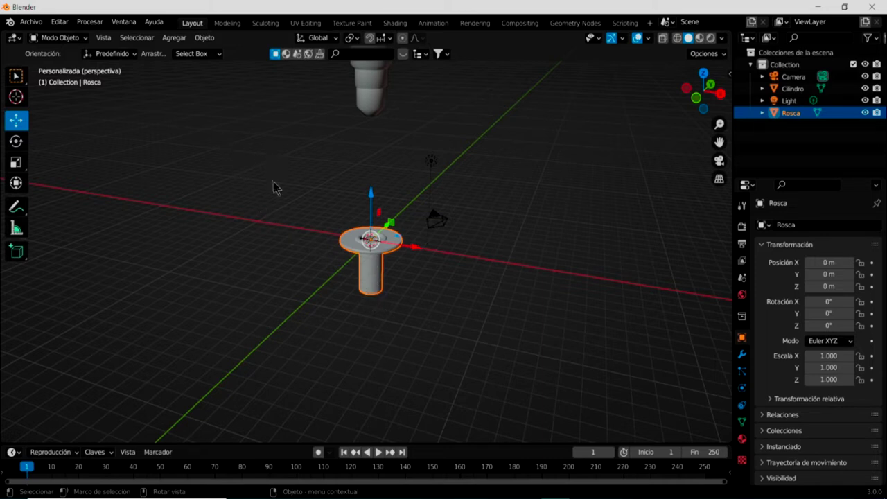
{"action": "left_click", "coordinate": [271, 208]}
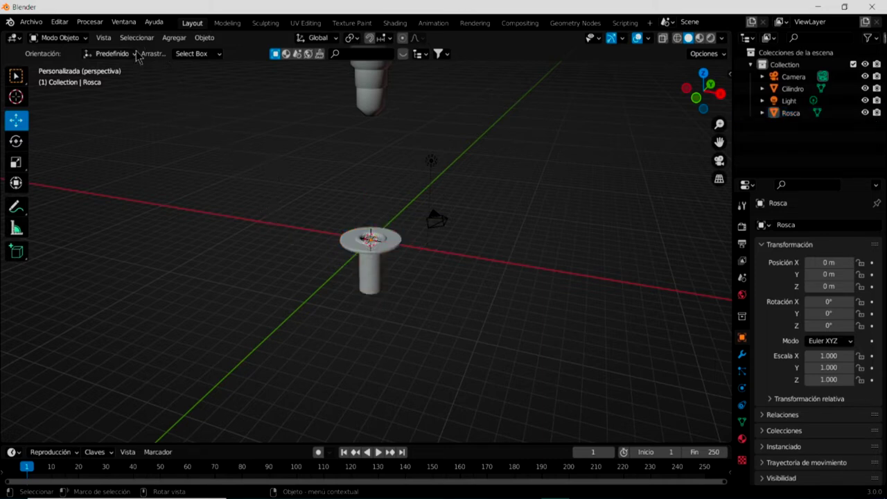
{"action": "left_click", "coordinate": [176, 42]}
{"action": "mouse_move", "coordinate": [205, 51]}
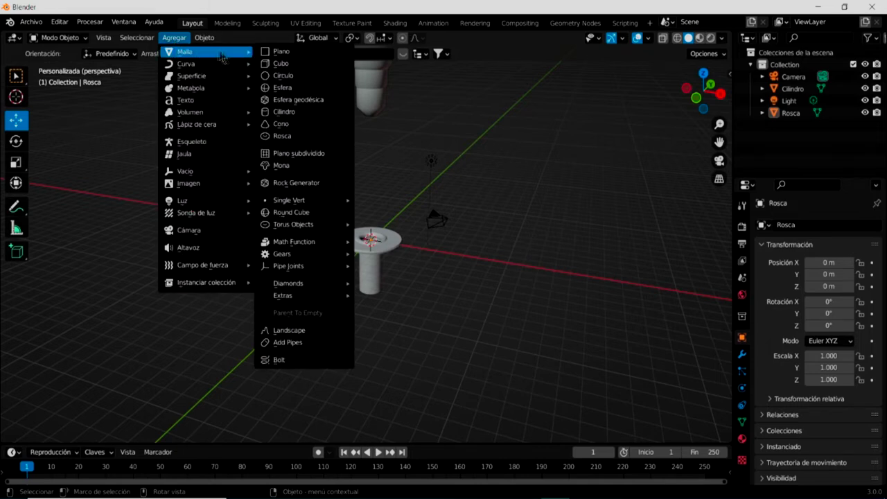
Step: Add a cylinder and scale it into a thin tall rod of 0.522 × 0.522 × 6.322
{"action": "left_click", "coordinate": [282, 112]}
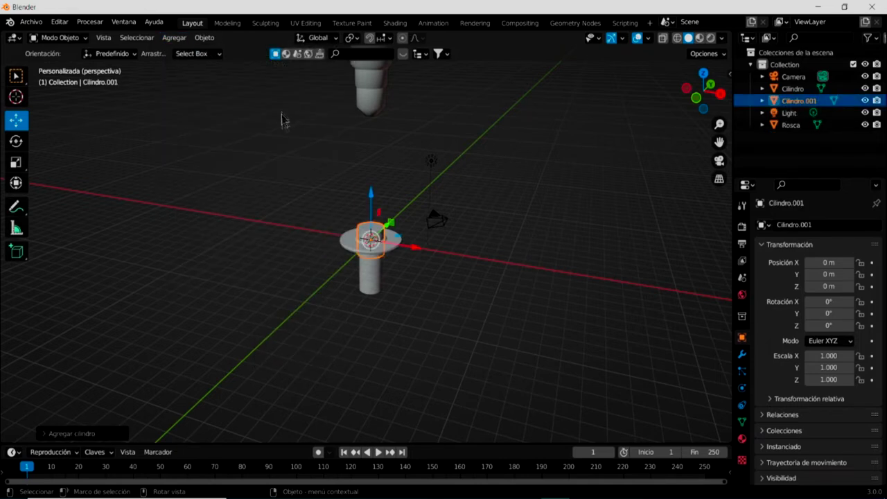
{"action": "left_click", "coordinate": [17, 164]}
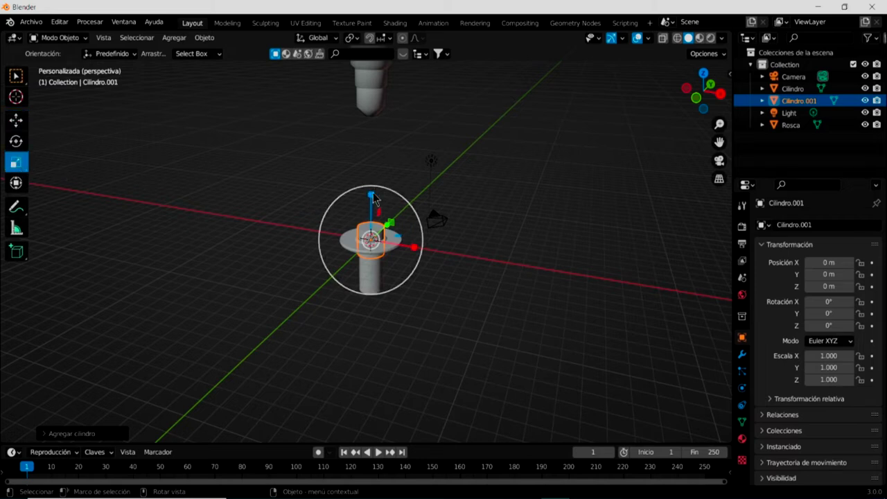
{"action": "left_click_drag", "start_coordinate": [372, 196], "coordinate": [367, 146]}
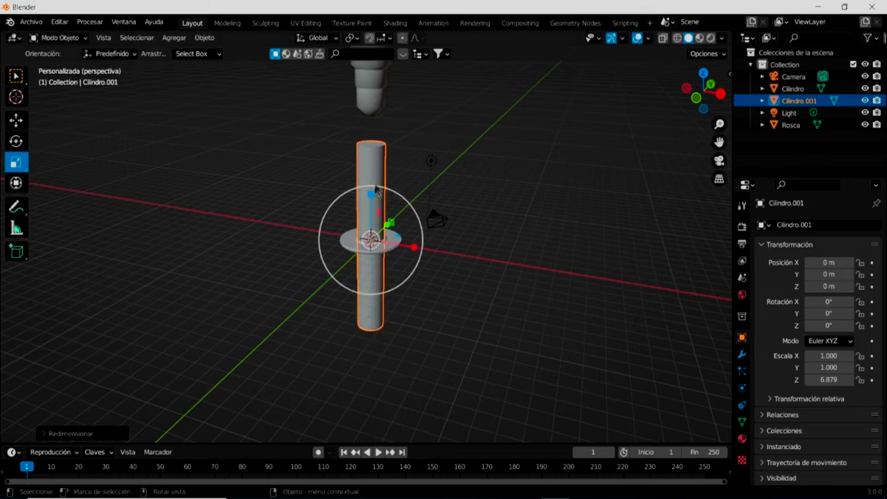
{"action": "left_click_drag", "start_coordinate": [372, 196], "coordinate": [366, 164]}
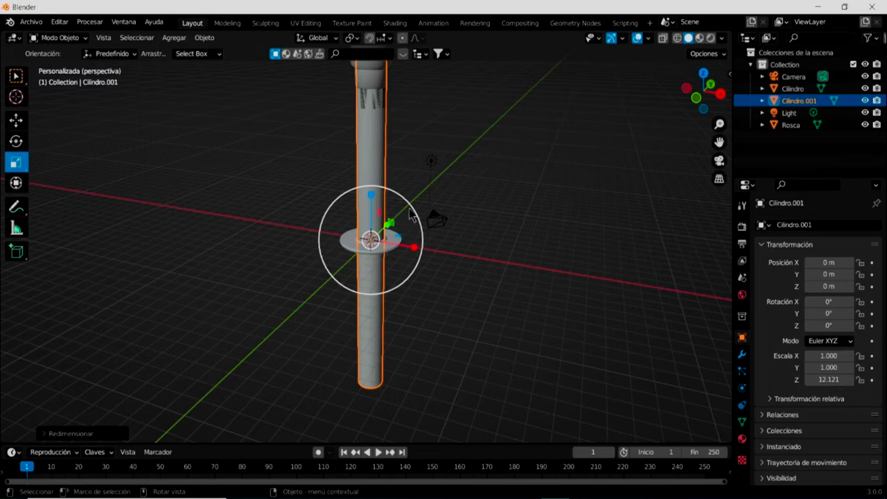
{"action": "left_click_drag", "start_coordinate": [411, 210], "coordinate": [395, 214]}
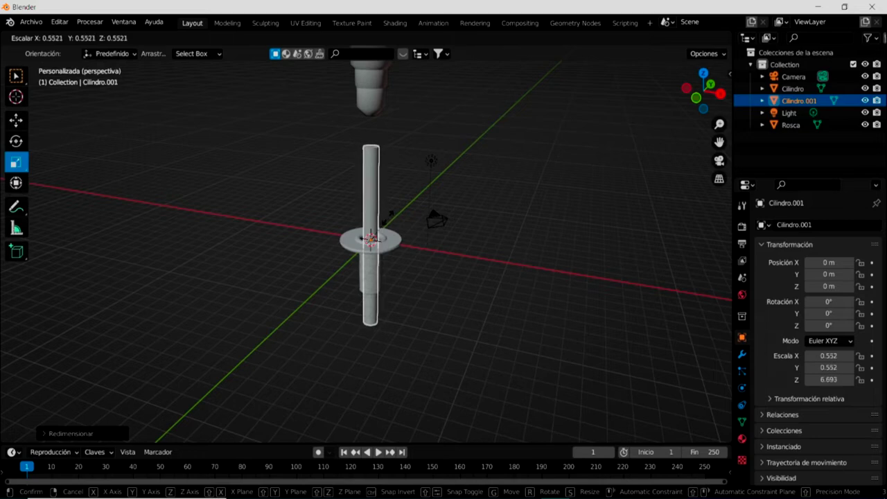
{"action": "left_click", "coordinate": [390, 218]}
Step: Check the new rod from front and top views, then select the upper Cilindro
{"action": "key", "text": "KP_1"}
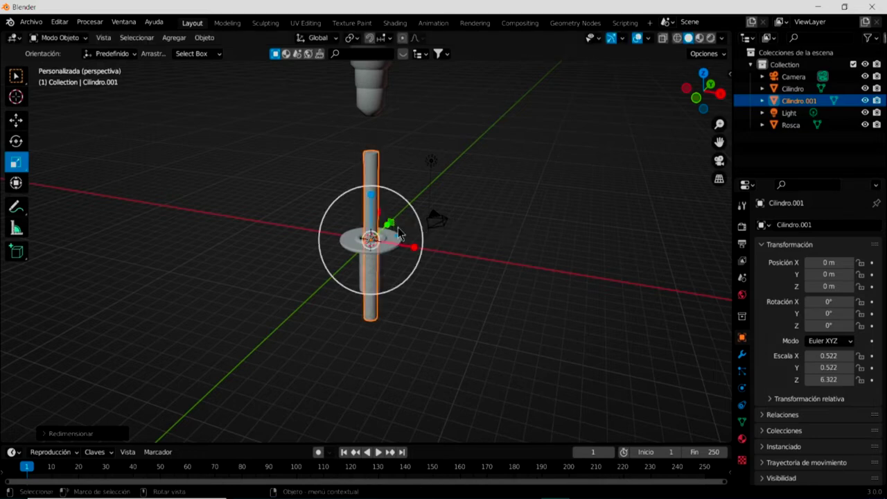
{"action": "key", "text": "KP_7"}
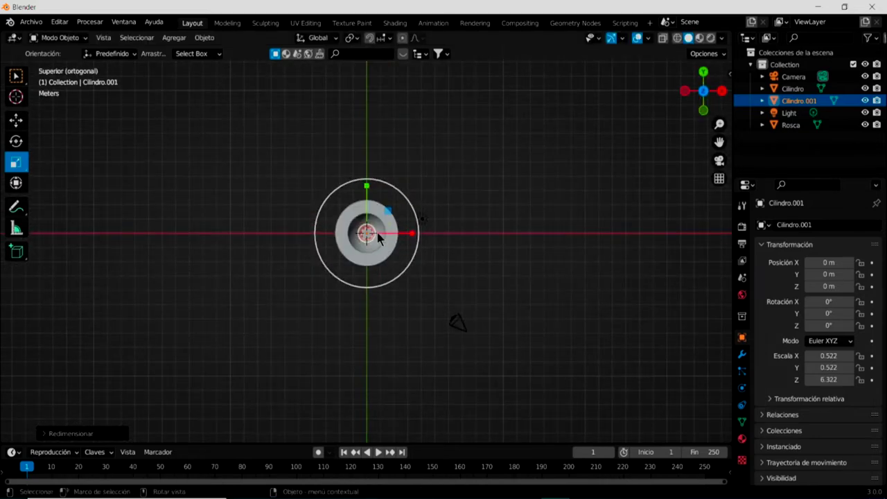
{"action": "scroll", "coordinate": [378, 237], "scroll_direction": "up", "scroll_amount": 2}
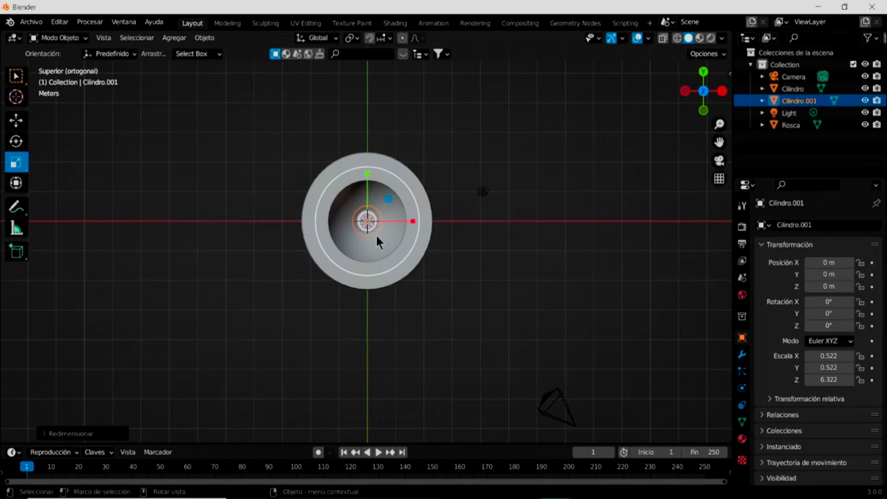
{"action": "scroll", "coordinate": [377, 236], "scroll_direction": "down", "scroll_amount": 2}
{"action": "middle_click_drag", "start_coordinate": [412, 321], "coordinate": [412, 279]}
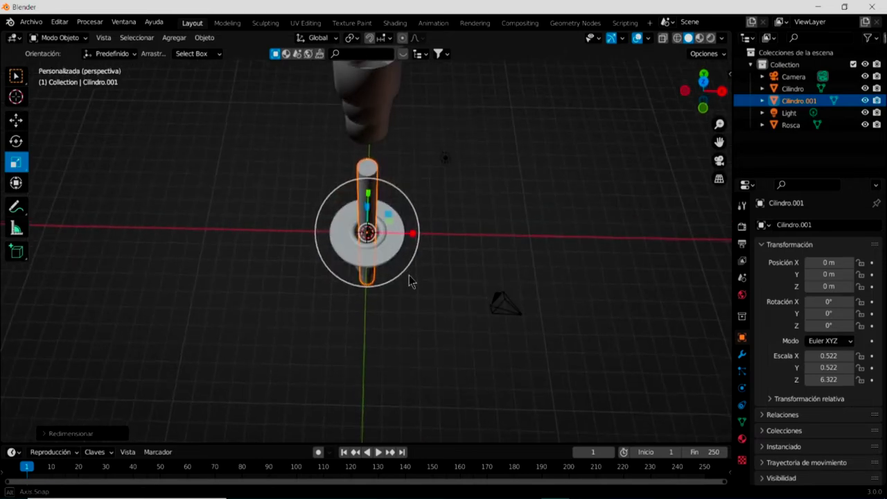
{"action": "left_click", "coordinate": [369, 105]}
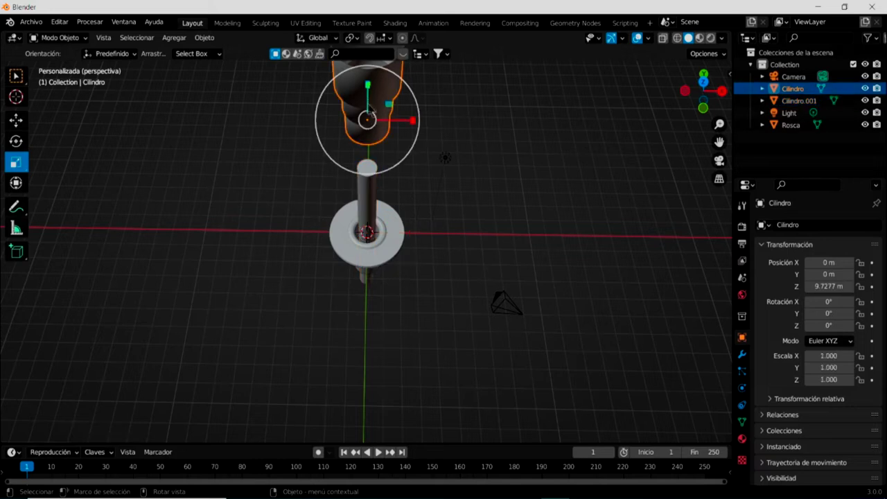
Step: Move the original Cilindro along X to 10.262 m and check from front and top views
{"action": "left_click", "coordinate": [15, 121]}
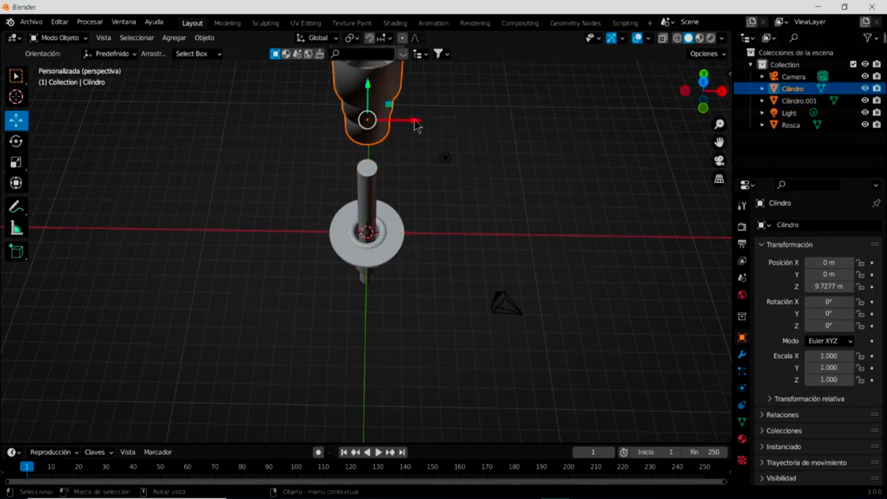
{"action": "left_click_drag", "start_coordinate": [415, 124], "coordinate": [619, 153]}
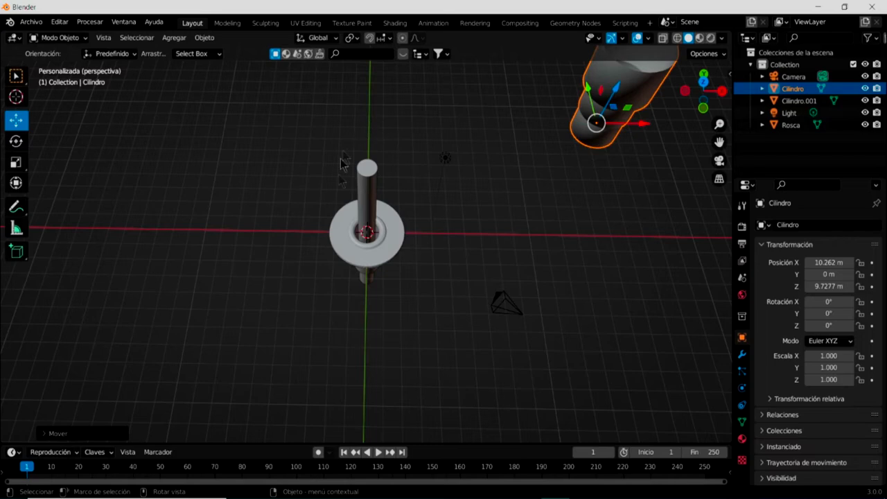
{"action": "key", "text": "KP_1"}
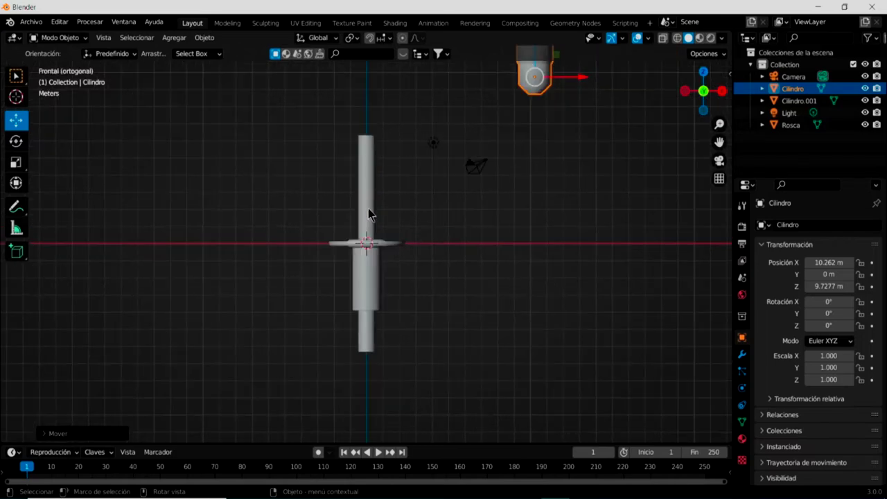
{"action": "key", "text": "KP_7"}
{"action": "scroll", "coordinate": [378, 229], "scroll_direction": "up", "scroll_amount": 3}
{"action": "scroll", "coordinate": [379, 232], "scroll_direction": "up", "scroll_amount": 2}
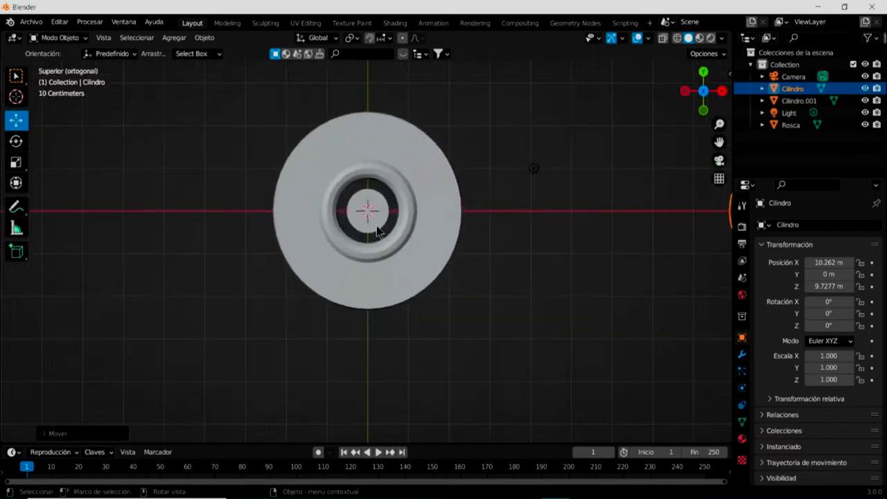
{"action": "scroll", "coordinate": [377, 226], "scroll_direction": "up", "scroll_amount": 3}
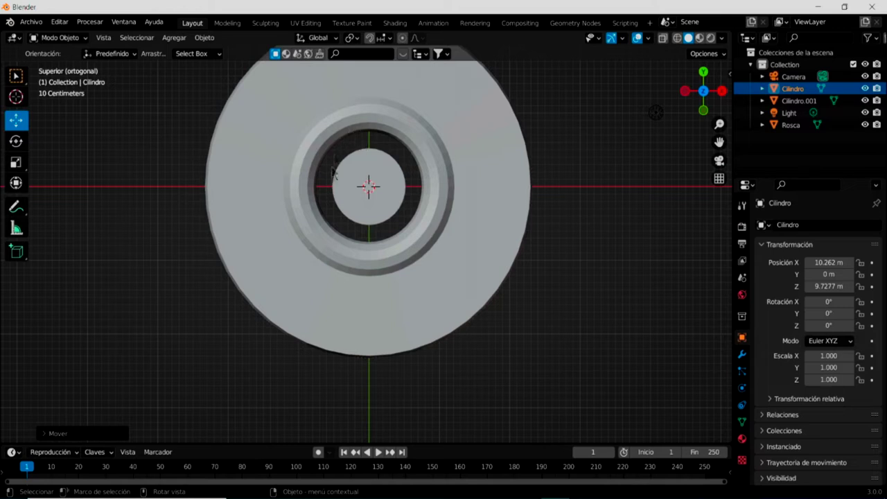
Step: Scale Cilindro.001 uniformly to 0.749 × 0.749 × 9.079 so it fills the ring's hole
{"action": "left_click", "coordinate": [359, 195]}
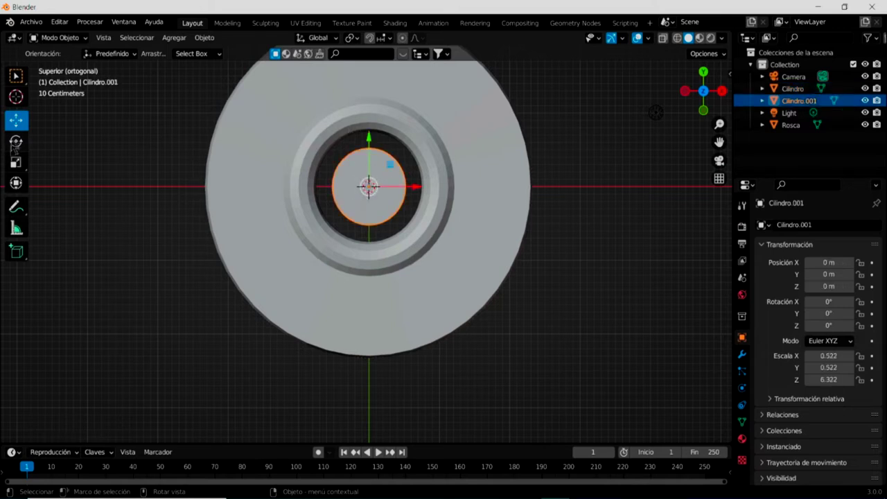
{"action": "left_click", "coordinate": [15, 161]}
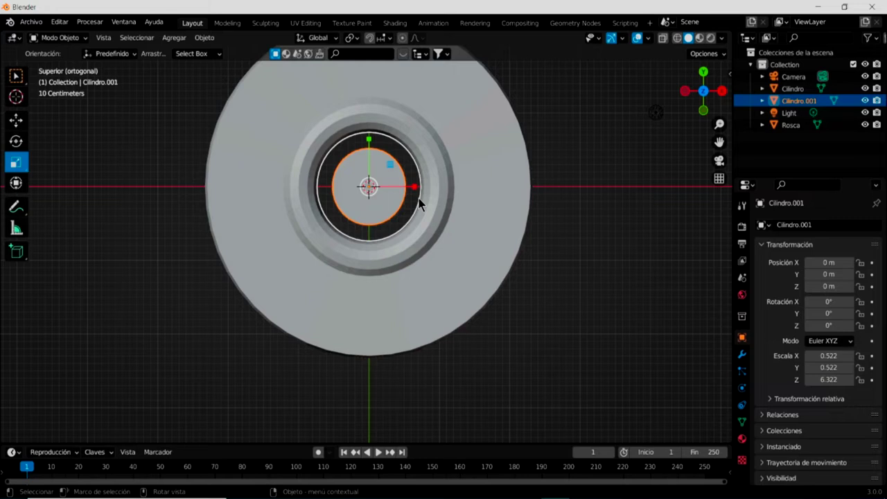
{"action": "left_click_drag", "start_coordinate": [420, 199], "coordinate": [445, 204]}
{"action": "mouse_move", "coordinate": [417, 226]}
{"action": "middle_mouse_down"}
{"action": "mouse_move", "coordinate": [404, 313]}
{"action": "mouse_move", "coordinate": [398, 233]}
{"action": "middle_mouse_up"}
{"action": "scroll", "coordinate": [397, 232], "scroll_direction": "down", "scroll_amount": 2}
{"action": "scroll", "coordinate": [384, 244], "scroll_direction": "down", "scroll_amount": 2}
{"action": "scroll", "coordinate": [385, 248], "scroll_direction": "down", "scroll_amount": 2}
{"action": "scroll", "coordinate": [388, 255], "scroll_direction": "down", "scroll_amount": 2}
{"action": "mouse_move", "coordinate": [389, 255]}
{"action": "middle_mouse_down"}
{"action": "mouse_move", "coordinate": [412, 301]}
{"action": "mouse_move", "coordinate": [412, 237]}
{"action": "mouse_move", "coordinate": [420, 254]}
{"action": "middle_mouse_up"}
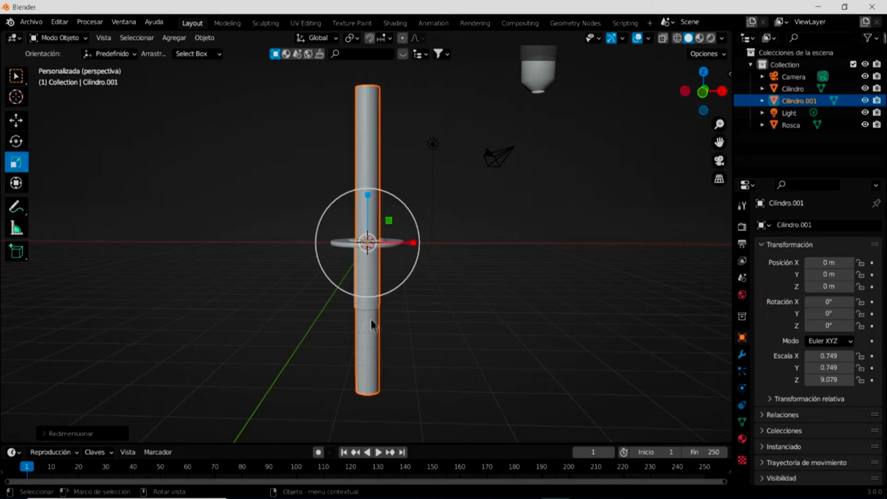
{"action": "mouse_move", "coordinate": [386, 338]}
{"action": "middle_mouse_down"}
{"action": "mouse_move", "coordinate": [410, 291]}
{"action": "mouse_move", "coordinate": [398, 232]}
{"action": "mouse_move", "coordinate": [372, 381]}
{"action": "middle_mouse_up"}
{"action": "scroll", "coordinate": [379, 331], "scroll_direction": "up", "scroll_amount": 3}
{"action": "scroll", "coordinate": [461, 301], "scroll_direction": "down", "scroll_amount": 2}
{"action": "scroll", "coordinate": [450, 303], "scroll_direction": "down", "scroll_amount": 4}
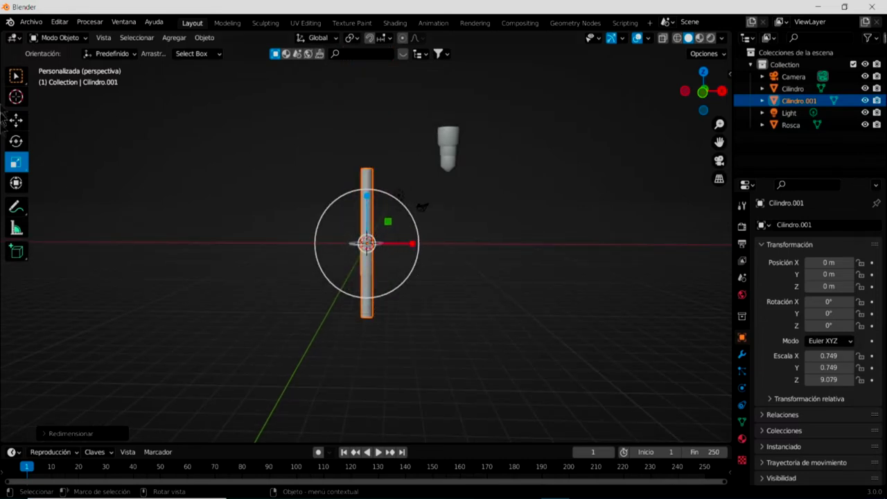
Step: Raise Cilindro.001 along Z to 4.8421 m
{"action": "left_click", "coordinate": [23, 129]}
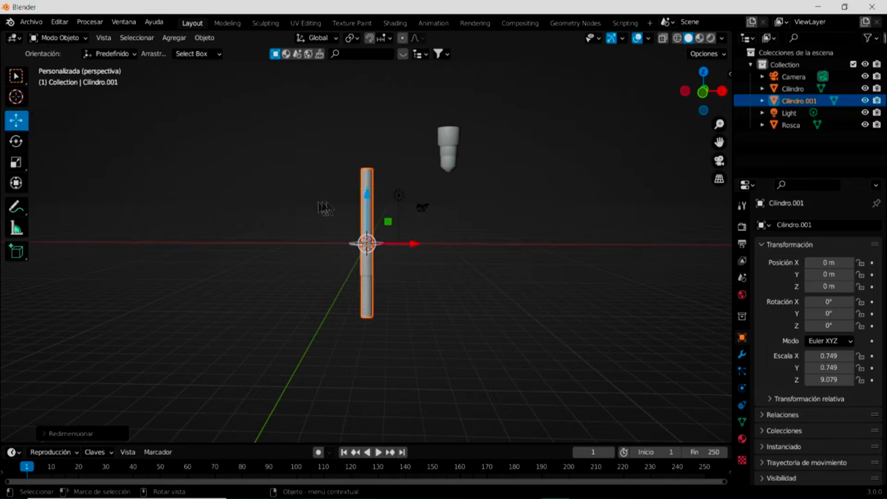
{"action": "left_click_drag", "start_coordinate": [366, 193], "coordinate": [360, 148]}
{"action": "scroll", "coordinate": [383, 270], "scroll_direction": "up", "scroll_amount": 3}
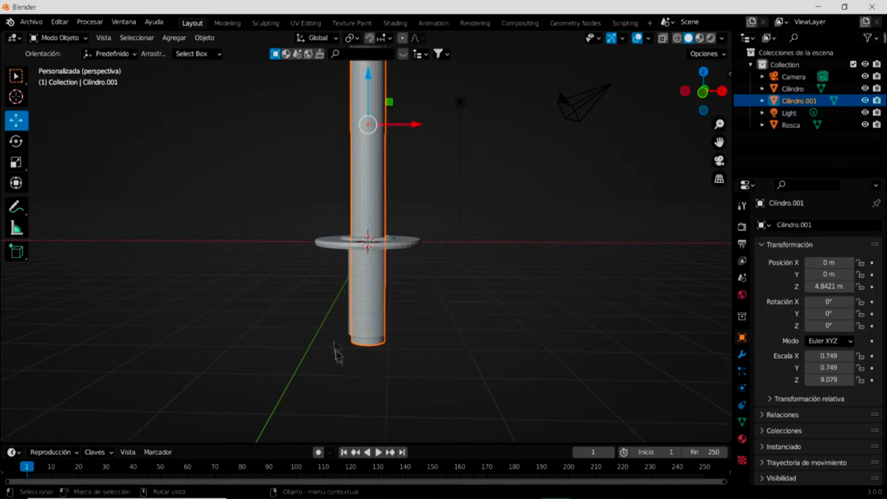
{"action": "left_click", "coordinate": [174, 37]}
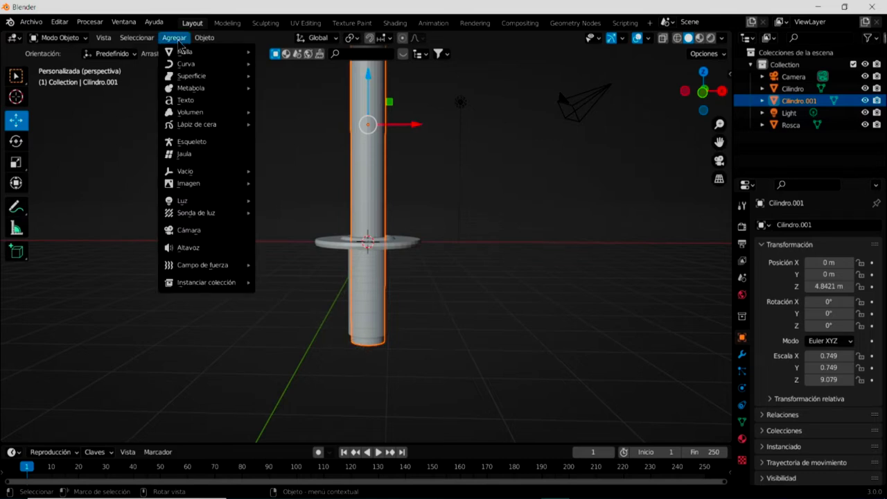
{"action": "mouse_move", "coordinate": [205, 52]}
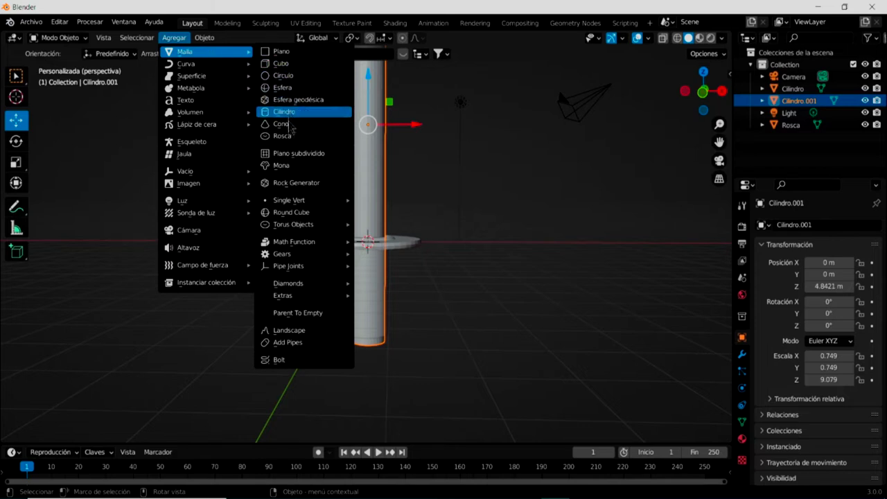
Step: Add a UV sphere and lower it along Z to -4.6632 m beneath the rod
{"action": "left_click", "coordinate": [291, 91]}
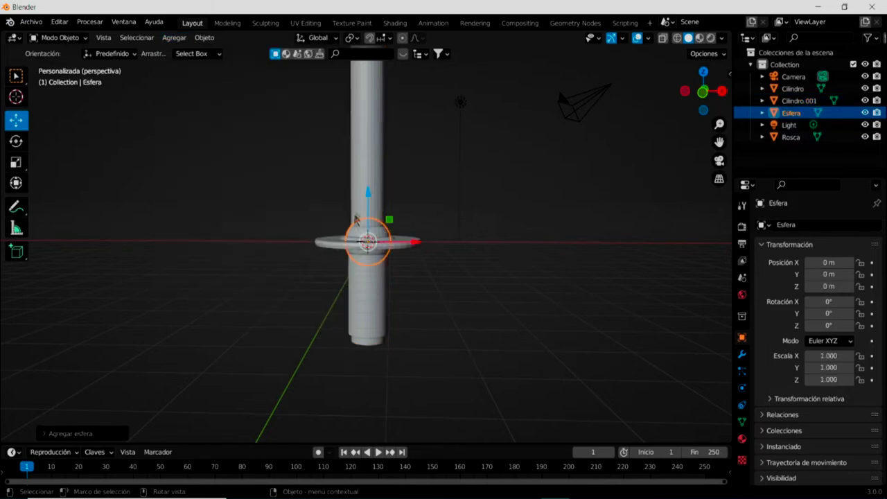
{"action": "key", "text": "g"}
{"action": "key", "text": "z"}
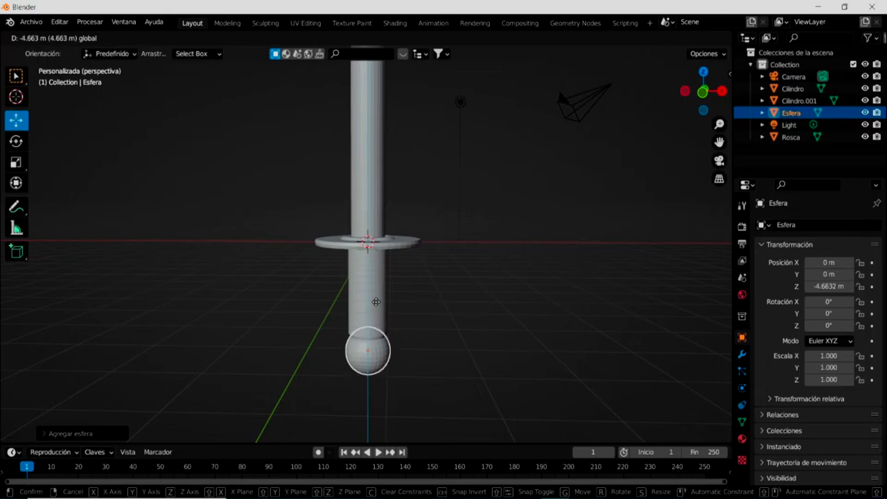
{"action": "left_click", "coordinate": [376, 302]}
{"action": "middle_click_drag", "start_coordinate": [383, 364], "coordinate": [366, 216]}
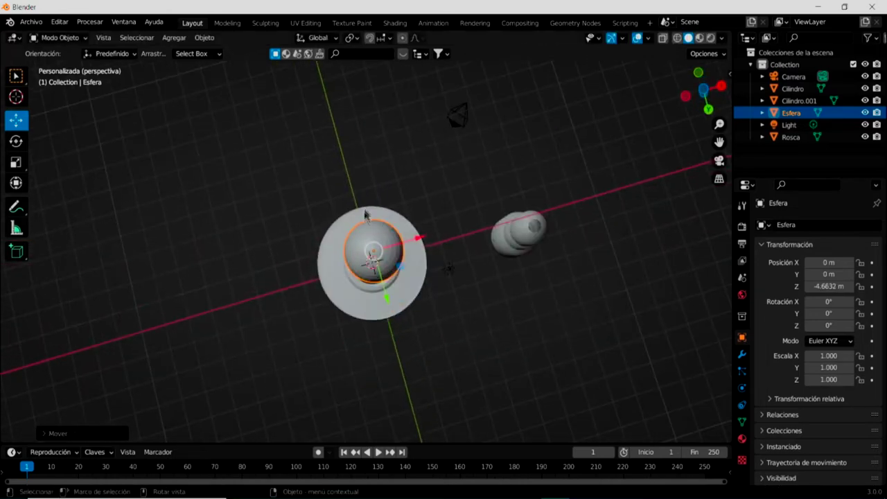
{"action": "mouse_move", "coordinate": [391, 284]}
{"action": "middle_mouse_down"}
{"action": "mouse_move", "coordinate": [410, 350]}
{"action": "mouse_move", "coordinate": [386, 350]}
{"action": "mouse_move", "coordinate": [382, 220]}
{"action": "middle_mouse_up"}
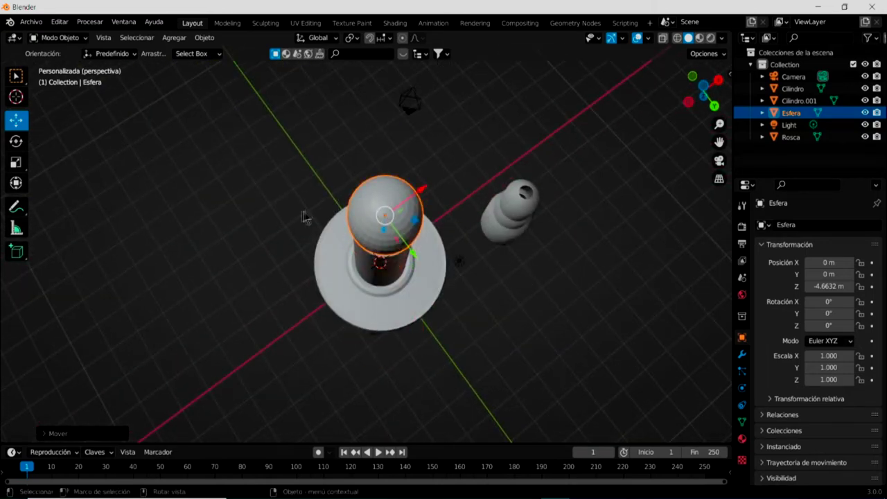
{"action": "left_click", "coordinate": [67, 38]}
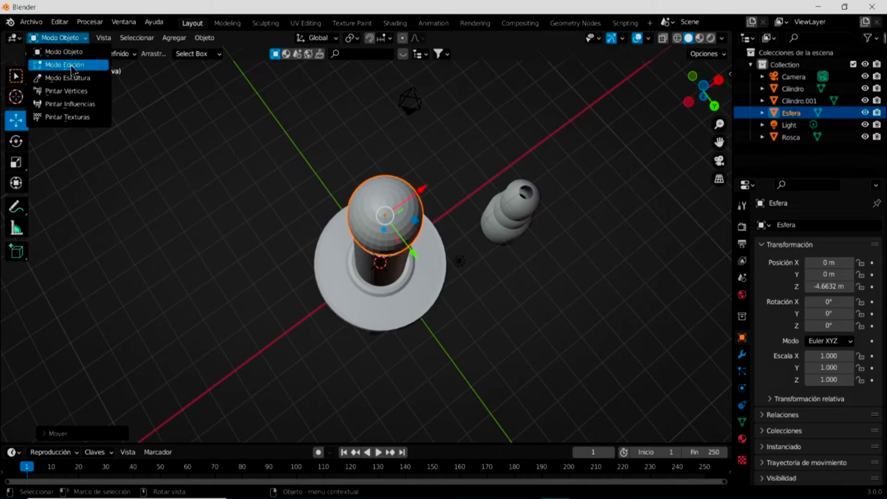
Step: Put the sphere in Modo Edición and box-select its upper vertices
{"action": "left_click", "coordinate": [64, 65]}
{"action": "mouse_move", "coordinate": [222, 212]}
{"action": "middle_mouse_down"}
{"action": "mouse_move", "coordinate": [312, 222]}
{"action": "mouse_move", "coordinate": [337, 112]}
{"action": "middle_mouse_up"}
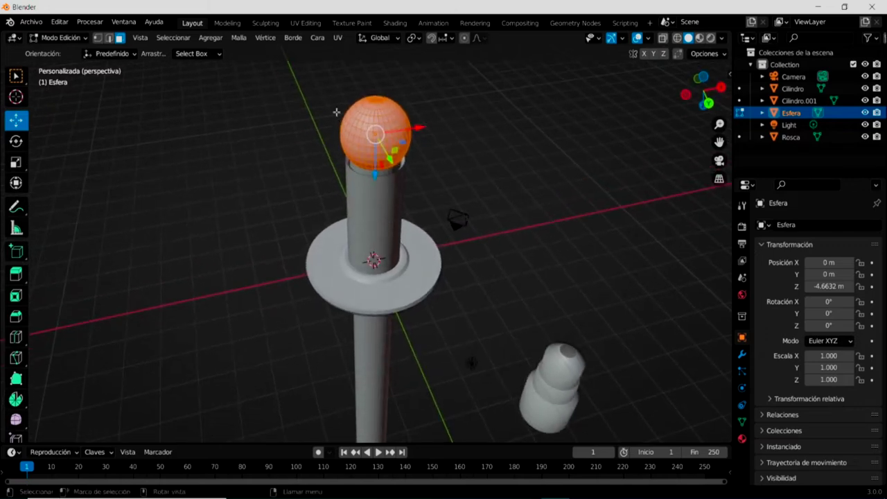
{"action": "left_click_drag", "start_coordinate": [332, 89], "coordinate": [430, 134]}
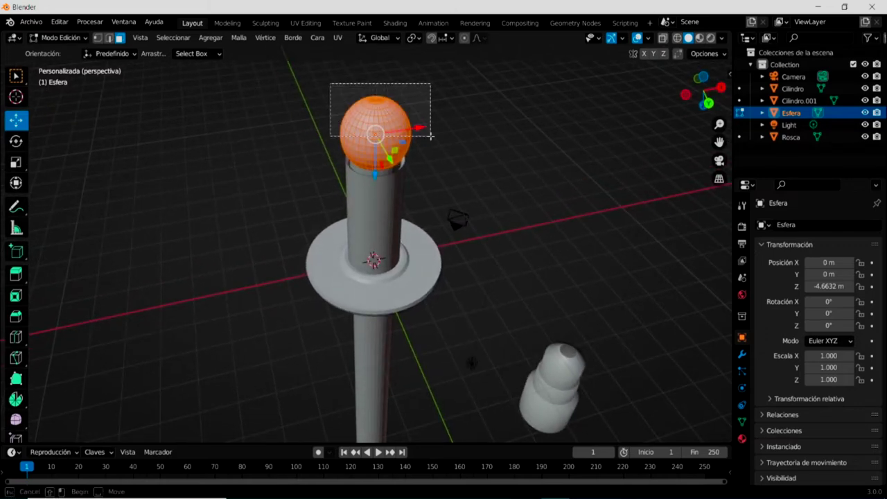
{"action": "middle_click_drag", "start_coordinate": [439, 146], "coordinate": [380, 238]}
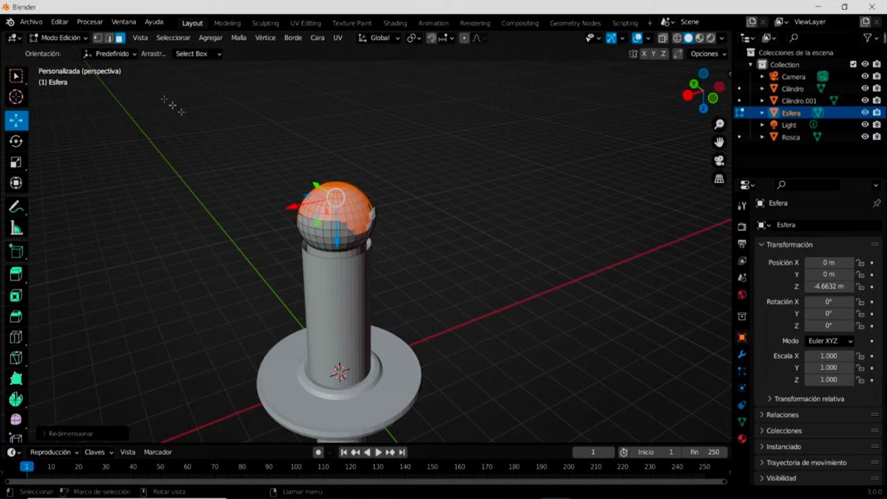
Step: Undo the accidental resize with two Editar > Deshacer steps
{"action": "left_click", "coordinate": [59, 22]}
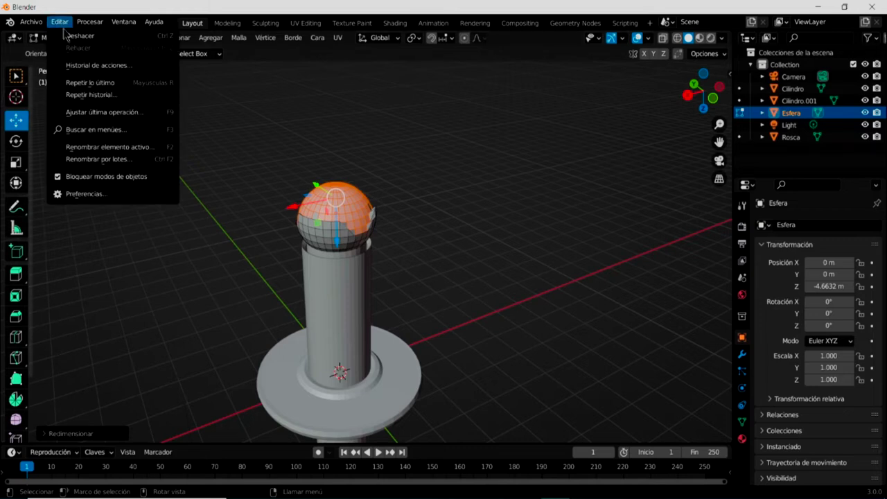
{"action": "left_click", "coordinate": [80, 35]}
{"action": "left_click", "coordinate": [60, 21]}
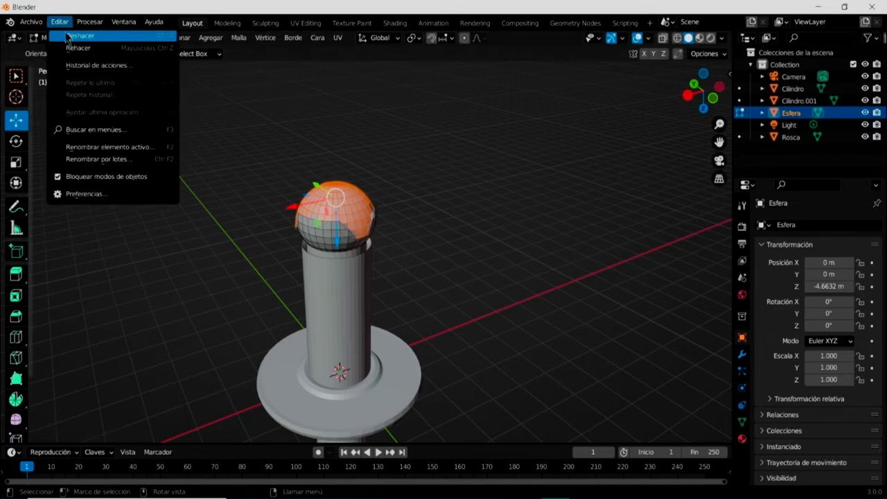
{"action": "left_click", "coordinate": [77, 36]}
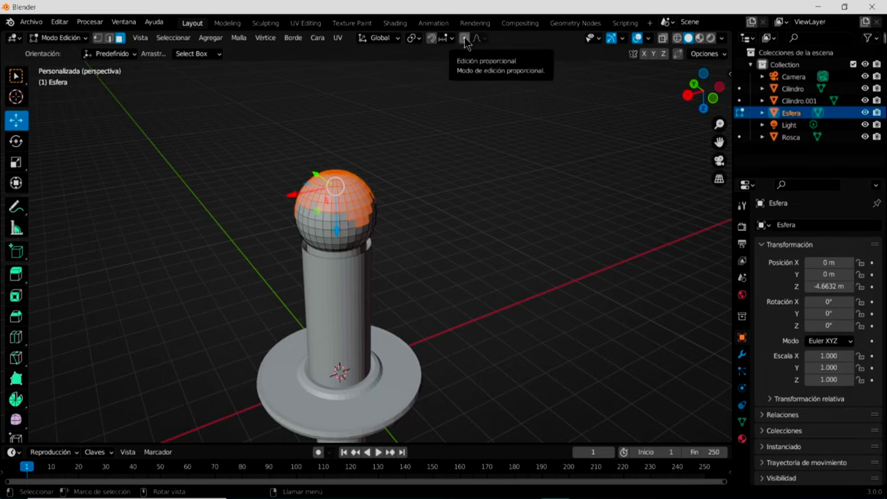
Step: Turn on proportional editing with Suavizado (smooth) falloff
{"action": "left_click", "coordinate": [465, 40]}
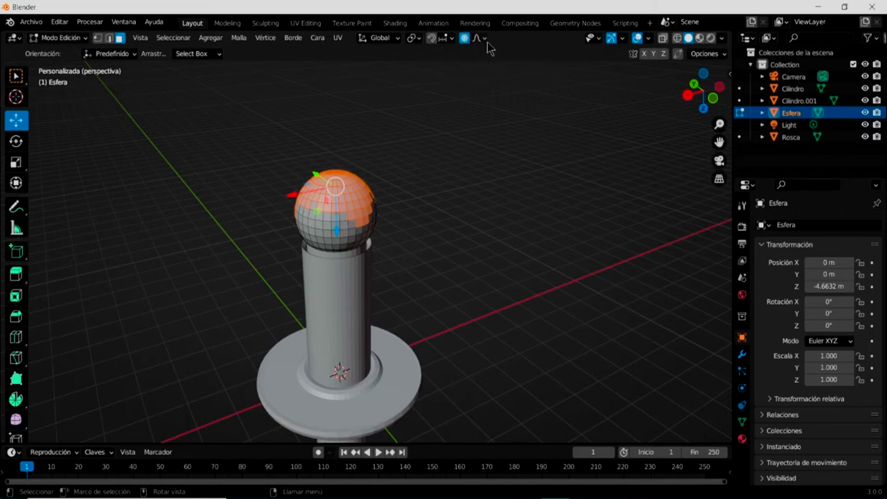
{"action": "left_click", "coordinate": [485, 39]}
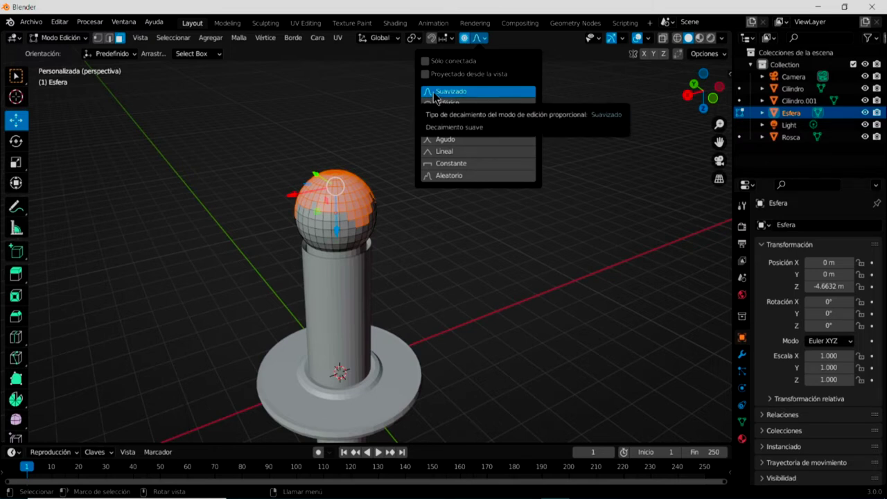
{"action": "left_click", "coordinate": [436, 97]}
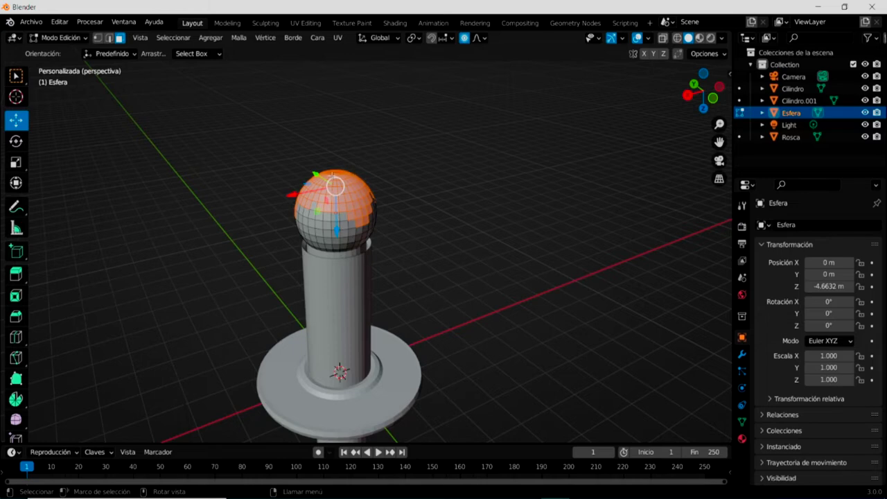
{"action": "scroll", "coordinate": [336, 186], "scroll_direction": "up", "scroll_amount": 2}
{"action": "scroll", "coordinate": [335, 180], "scroll_direction": "down", "scroll_amount": 1}
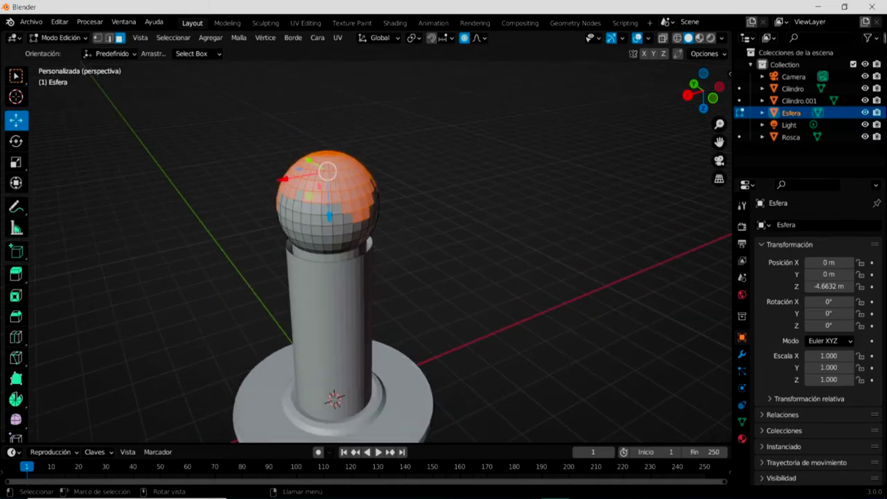
Step: Clear the selection and box-select the sphere's top cap
{"action": "left_click", "coordinate": [330, 167]}
{"action": "left_click", "coordinate": [326, 152]}
{"action": "scroll", "coordinate": [326, 152], "scroll_direction": "up", "scroll_amount": 1}
{"action": "scroll", "coordinate": [326, 151], "scroll_direction": "down", "scroll_amount": 1}
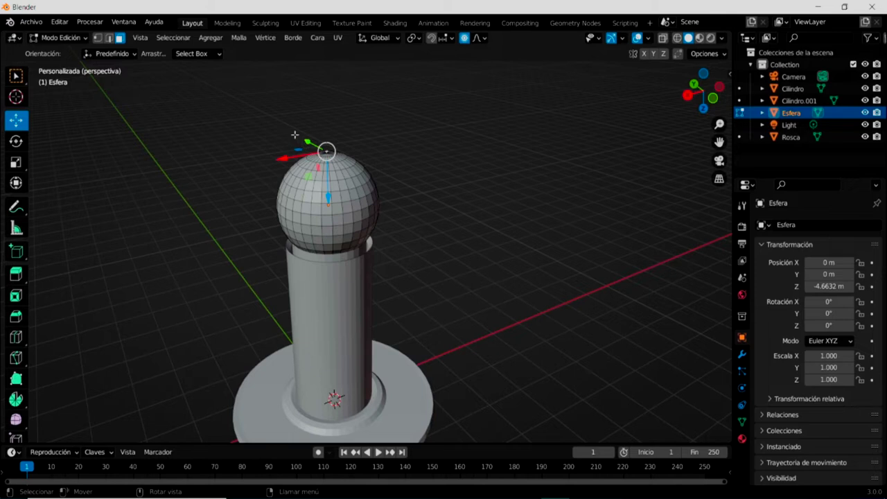
{"action": "mouse_move", "coordinate": [296, 136]}
{"action": "left_mouse_down"}
{"action": "mouse_move", "coordinate": [358, 181]}
{"action": "mouse_move", "coordinate": [334, 165]}
{"action": "left_mouse_up"}
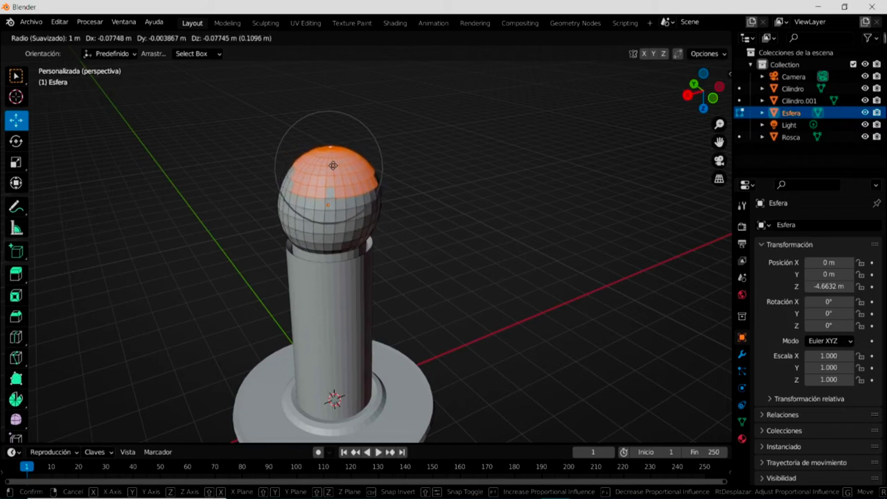
Step: Pull the cap about 0.55 m with an adjusted proportional radius, shaping a rounded knob
{"action": "left_click_drag", "start_coordinate": [333, 165], "coordinate": [324, 160]}
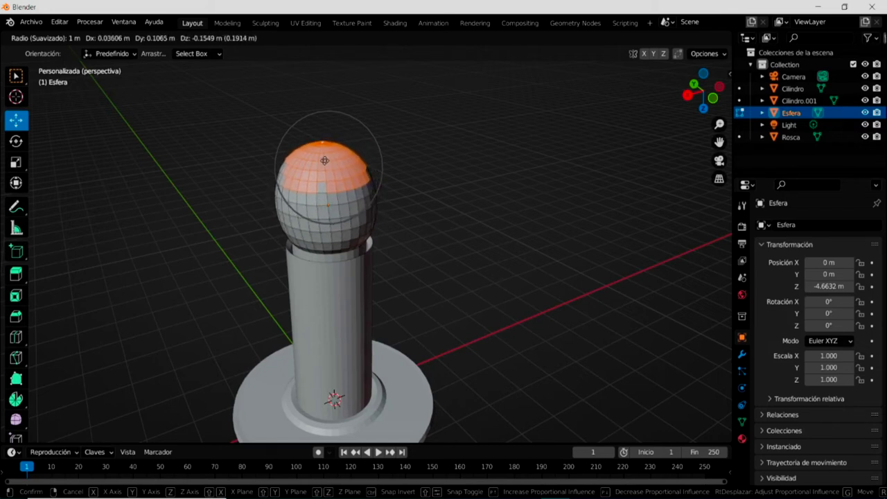
{"action": "scroll", "coordinate": [327, 162], "scroll_direction": "down", "scroll_amount": 2}
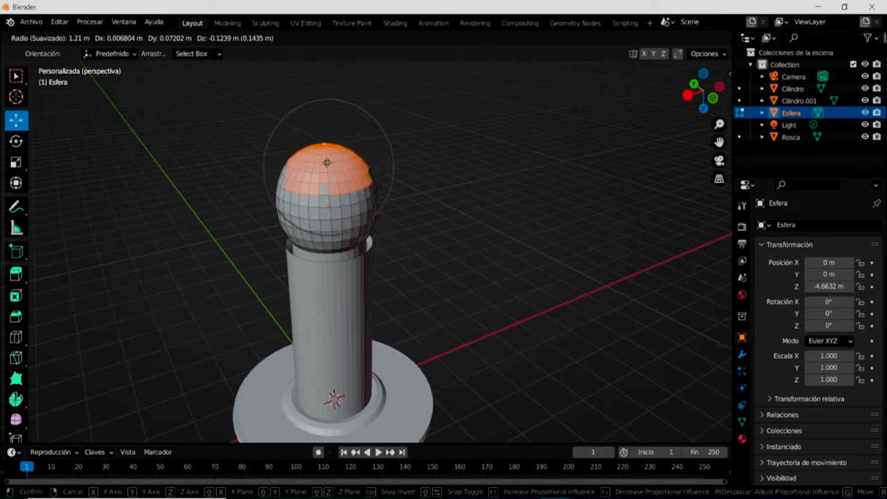
{"action": "scroll", "coordinate": [328, 162], "scroll_direction": "down", "scroll_amount": 2}
{"action": "scroll", "coordinate": [327, 162], "scroll_direction": "down", "scroll_amount": 2}
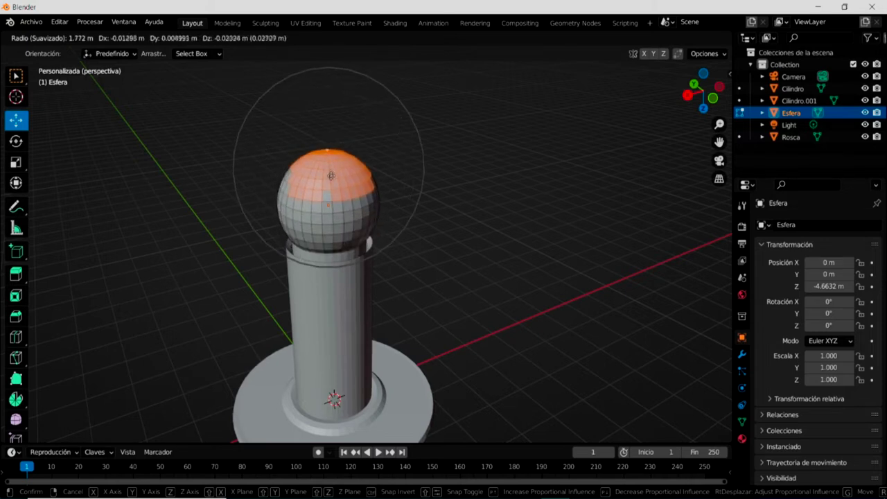
{"action": "scroll", "coordinate": [333, 179], "scroll_direction": "up", "scroll_amount": 4}
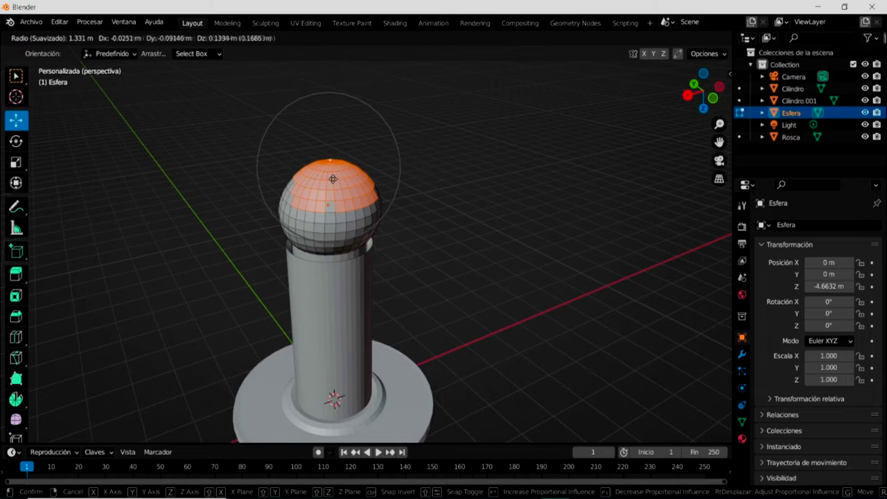
{"action": "scroll", "coordinate": [333, 179], "scroll_direction": "up", "scroll_amount": 3}
{"action": "scroll", "coordinate": [333, 179], "scroll_direction": "up", "scroll_amount": 3}
{"action": "scroll", "coordinate": [331, 171], "scroll_direction": "up", "scroll_amount": 4}
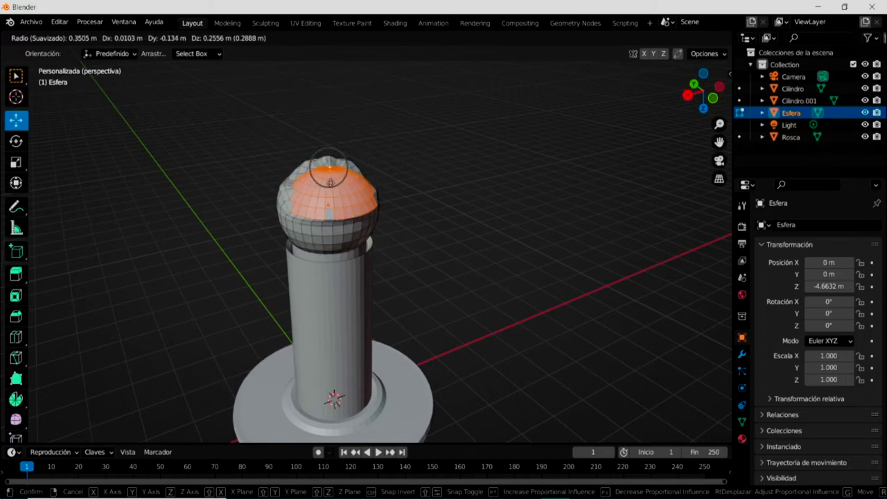
{"action": "scroll", "coordinate": [332, 170], "scroll_direction": "up", "scroll_amount": 4}
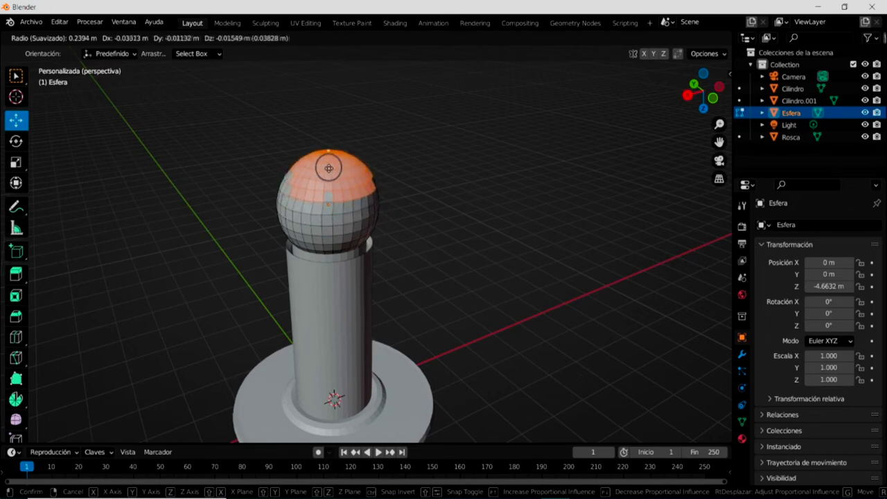
{"action": "scroll", "coordinate": [328, 168], "scroll_direction": "down", "scroll_amount": 4}
{"action": "scroll", "coordinate": [329, 169], "scroll_direction": "down", "scroll_amount": 5}
{"action": "scroll", "coordinate": [330, 169], "scroll_direction": "down", "scroll_amount": 5}
{"action": "scroll", "coordinate": [330, 179], "scroll_direction": "down", "scroll_amount": 5}
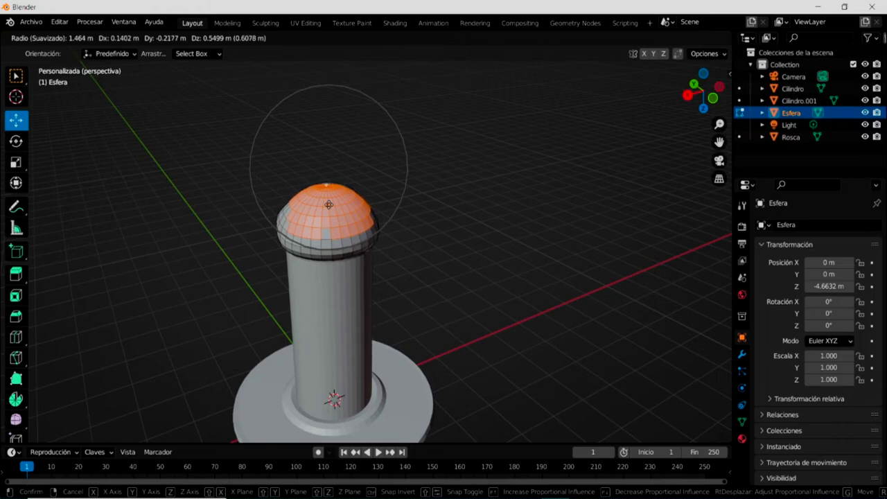
{"action": "left_click", "coordinate": [329, 204]}
{"action": "mouse_move", "coordinate": [400, 290]}
{"action": "middle_mouse_down"}
{"action": "mouse_move", "coordinate": [397, 218]}
{"action": "mouse_move", "coordinate": [401, 235]}
{"action": "middle_mouse_up"}
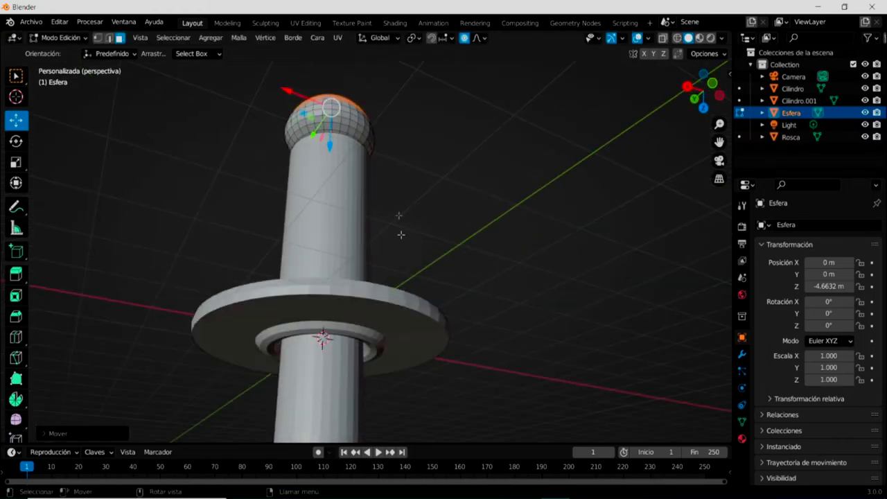
{"action": "left_click", "coordinate": [83, 39]}
{"action": "left_click", "coordinate": [81, 52]}
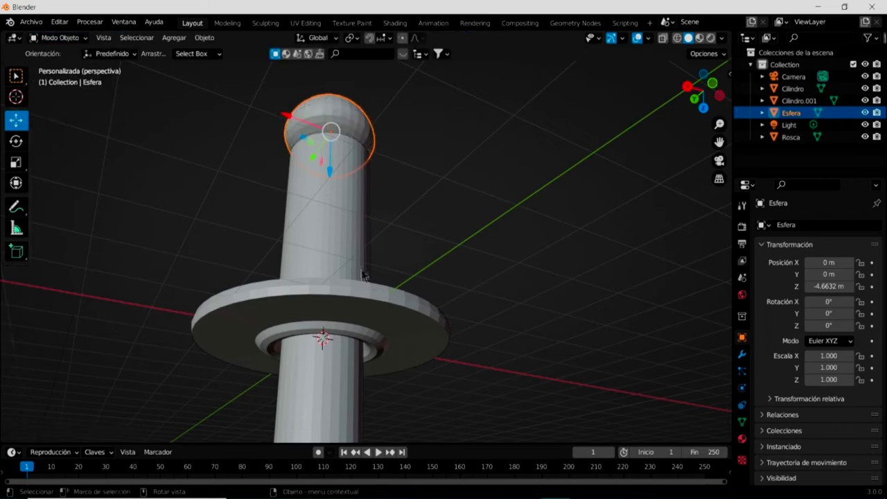
{"action": "mouse_move", "coordinate": [436, 373]}
{"action": "middle_mouse_down"}
{"action": "mouse_move", "coordinate": [386, 206]}
{"action": "mouse_move", "coordinate": [386, 172]}
{"action": "middle_mouse_up"}
{"action": "mouse_move", "coordinate": [368, 293]}
{"action": "middle_mouse_down"}
{"action": "mouse_move", "coordinate": [382, 254]}
{"action": "mouse_move", "coordinate": [353, 277]}
{"action": "mouse_move", "coordinate": [332, 326]}
{"action": "mouse_move", "coordinate": [402, 310]}
{"action": "mouse_move", "coordinate": [389, 339]}
{"action": "mouse_move", "coordinate": [326, 293]}
{"action": "mouse_move", "coordinate": [327, 271]}
{"action": "mouse_move", "coordinate": [324, 301]}
{"action": "middle_mouse_up"}
{"action": "left_click", "coordinate": [356, 298]}
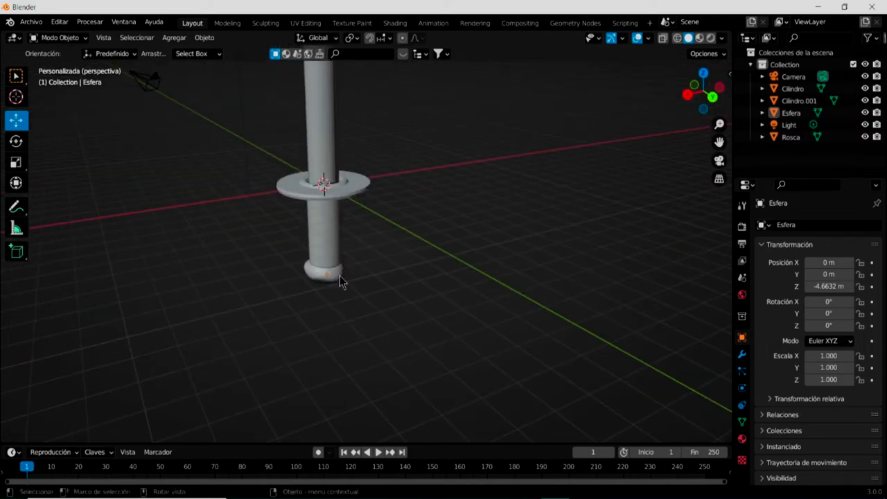
{"action": "left_click", "coordinate": [329, 277]}
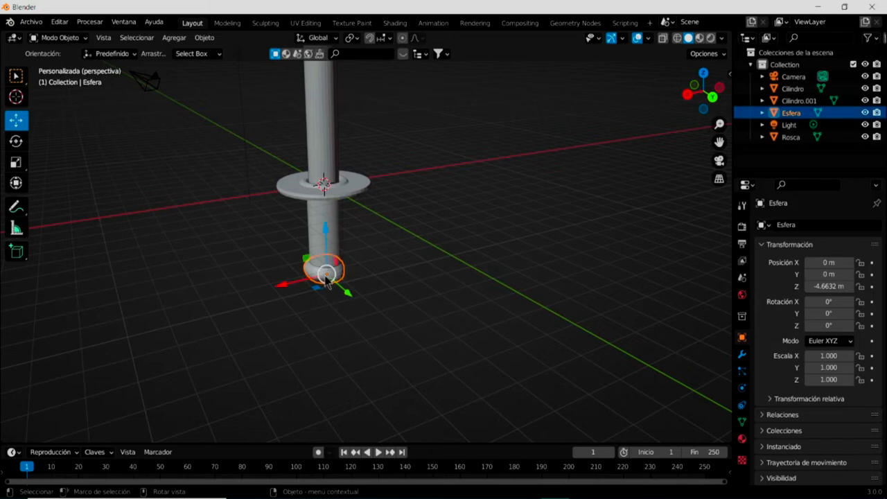
{"action": "right_click", "coordinate": [326, 278]}
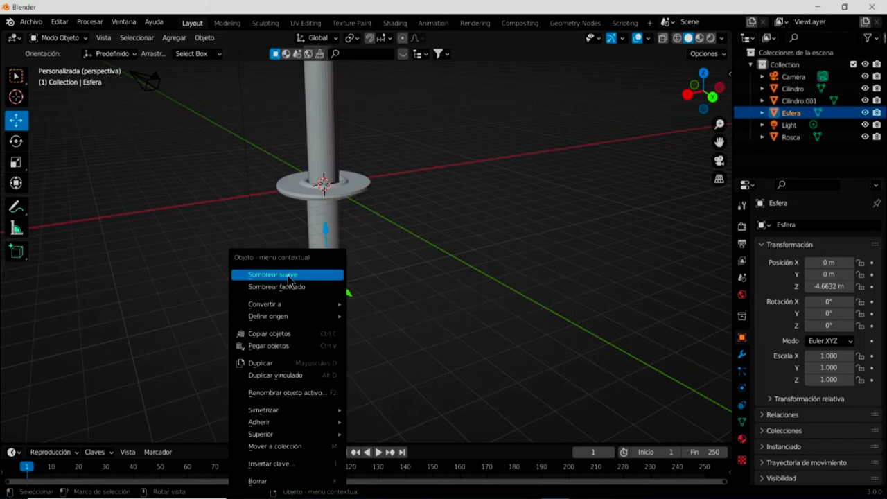
{"action": "left_click", "coordinate": [289, 275]}
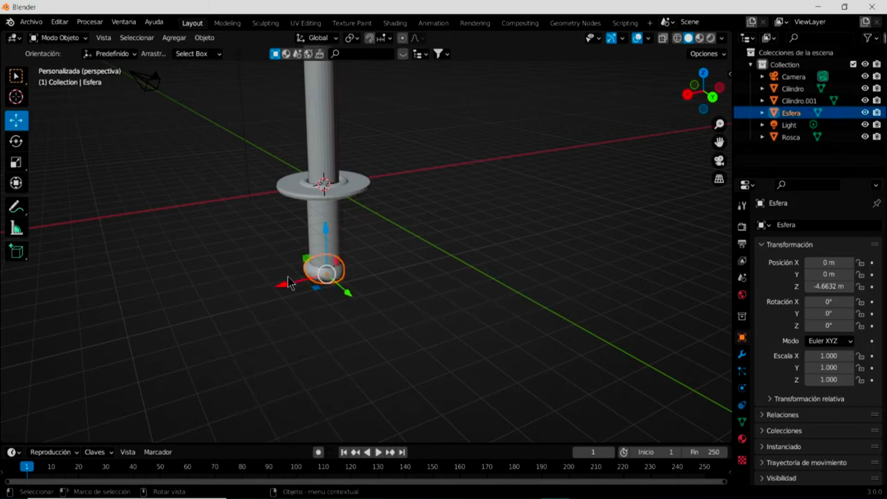
{"action": "left_click", "coordinate": [322, 154]}
{"action": "right_click", "coordinate": [327, 136]}
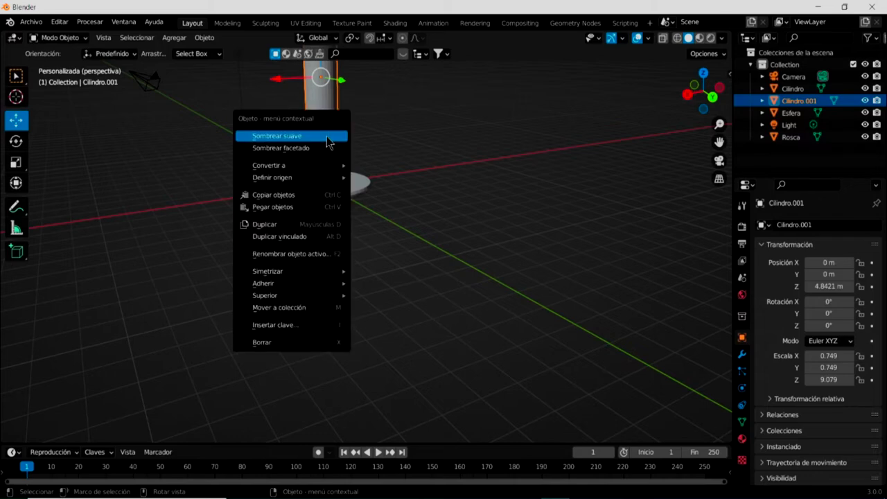
{"action": "left_click", "coordinate": [328, 137]}
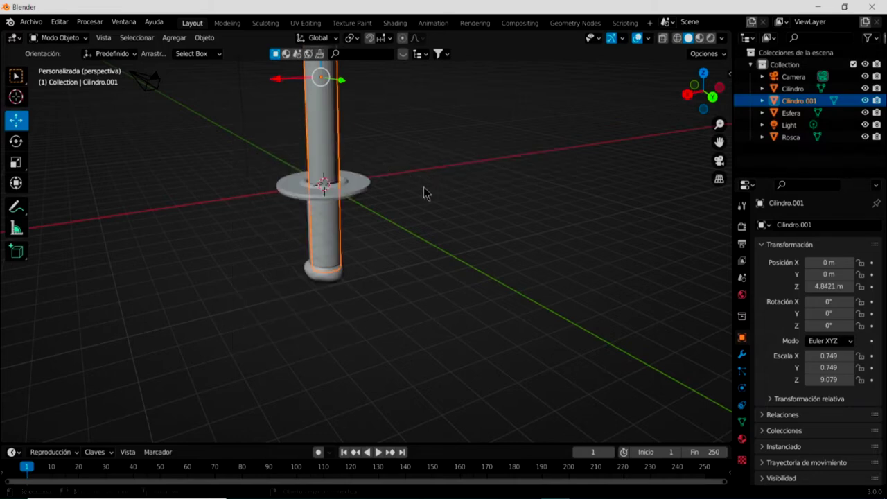
{"action": "key", "text": "KP_Decimal"}
{"action": "mouse_move", "coordinate": [330, 169]}
{"action": "middle_mouse_down"}
{"action": "mouse_move", "coordinate": [327, 183]}
{"action": "mouse_move", "coordinate": [316, 132]}
{"action": "middle_mouse_up"}
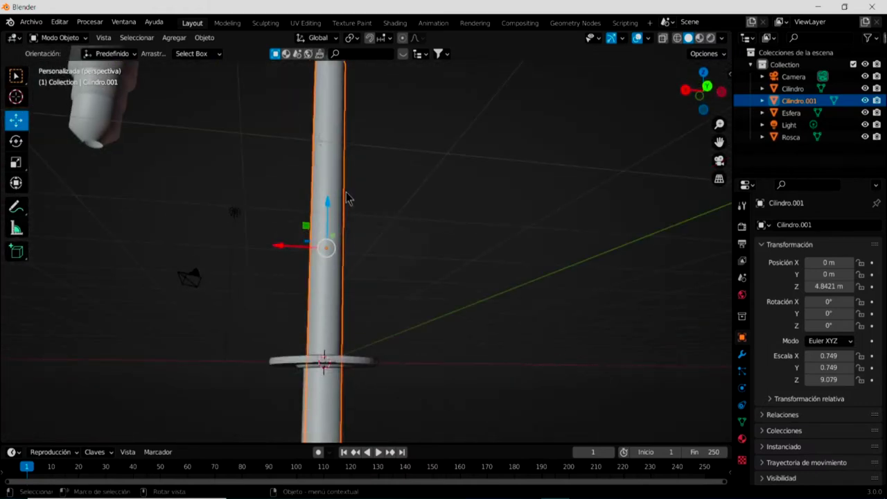
{"action": "scroll", "coordinate": [348, 199], "scroll_direction": "down", "scroll_amount": 2}
{"action": "scroll", "coordinate": [361, 237], "scroll_direction": "down", "scroll_amount": 1}
{"action": "mouse_move", "coordinate": [374, 237]}
{"action": "middle_mouse_down"}
{"action": "mouse_move", "coordinate": [393, 259]}
{"action": "mouse_move", "coordinate": [380, 264]}
{"action": "middle_mouse_up"}
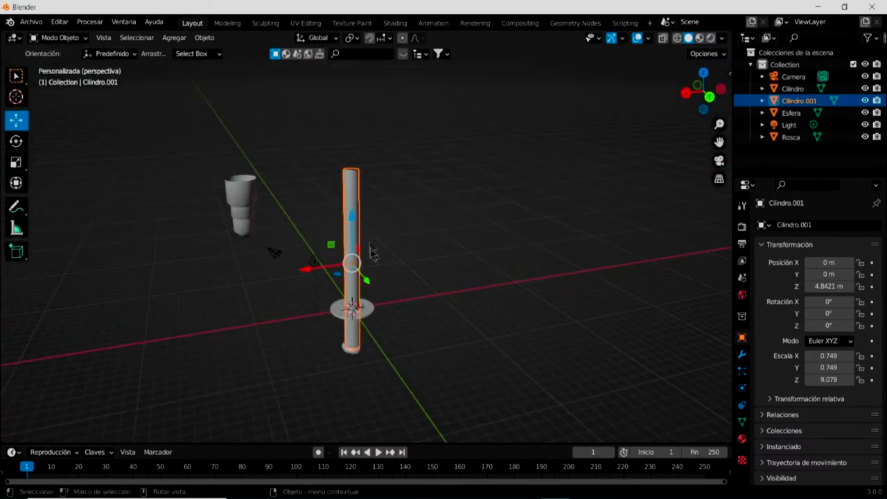
{"action": "scroll", "coordinate": [350, 183], "scroll_direction": "down", "scroll_amount": 1}
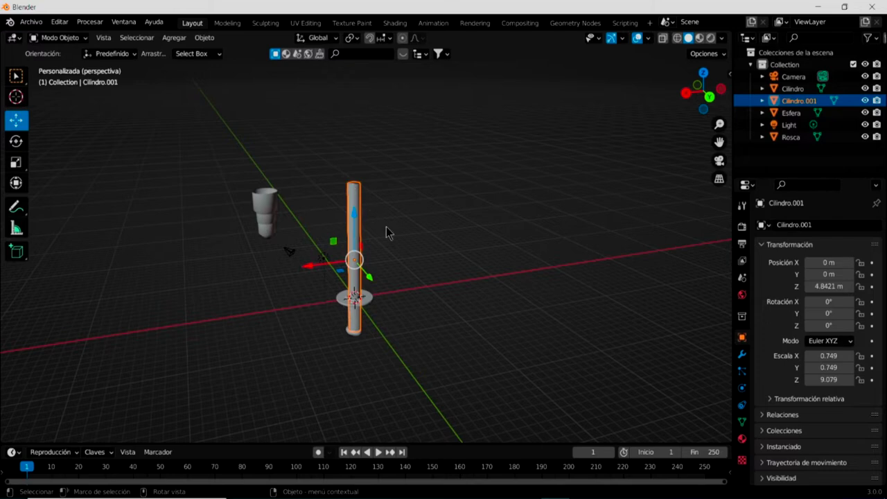
{"action": "scroll", "coordinate": [391, 250], "scroll_direction": "down", "scroll_amount": 1}
{"action": "scroll", "coordinate": [367, 242], "scroll_direction": "up", "scroll_amount": 1}
{"action": "scroll", "coordinate": [355, 222], "scroll_direction": "up", "scroll_amount": 1}
{"action": "scroll", "coordinate": [346, 180], "scroll_direction": "up", "scroll_amount": 2}
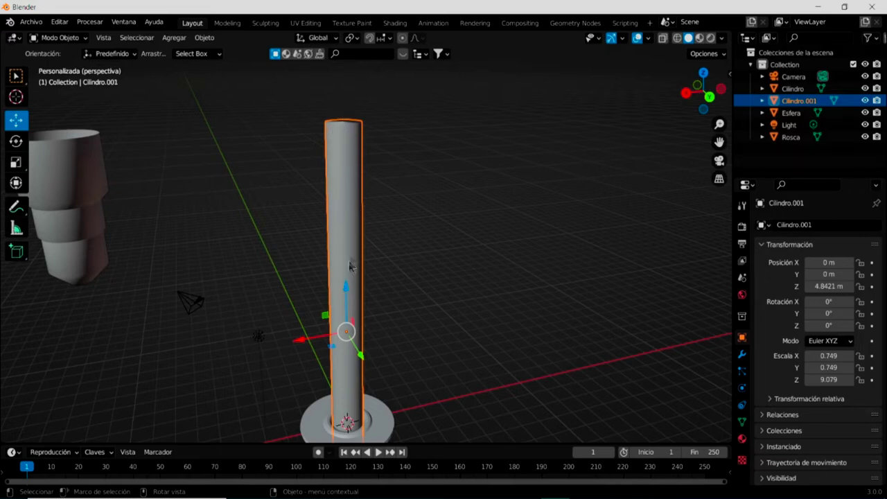
Step: Put Cilindro.001 in Edit Mode and add an edge loop slid up near its top
{"action": "left_click", "coordinate": [84, 40]}
{"action": "left_click", "coordinate": [72, 66]}
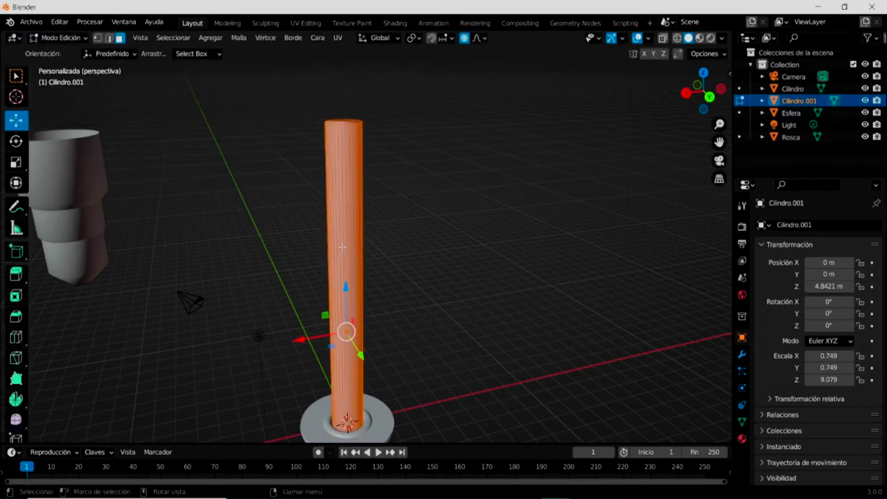
{"action": "key", "text": "ctrl"}
{"action": "key", "text": "ctrl+r"}
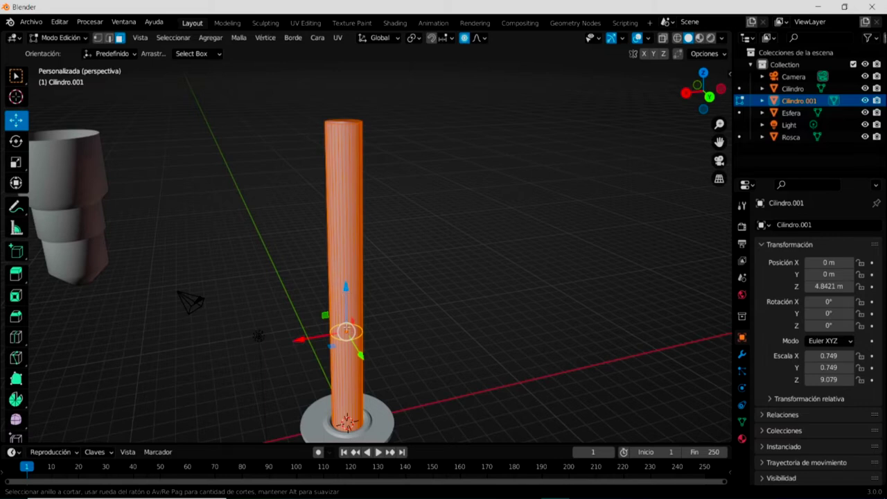
{"action": "left_click", "coordinate": [347, 327]}
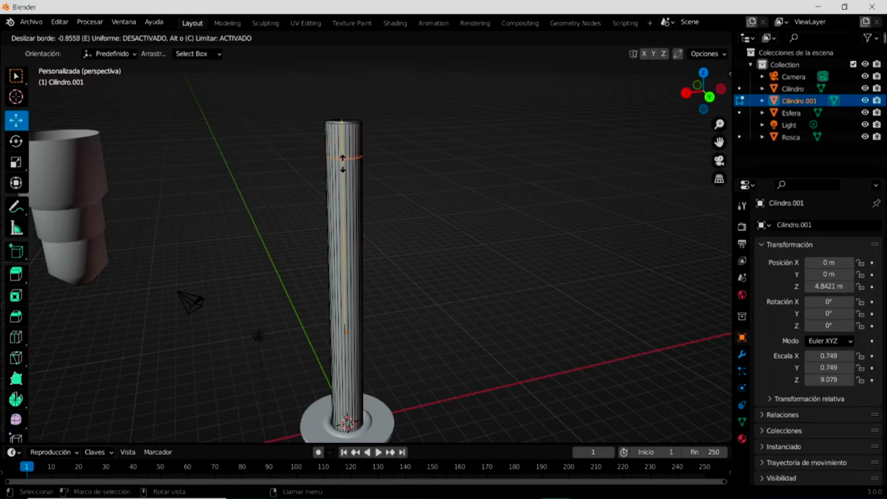
{"action": "left_click", "coordinate": [343, 161]}
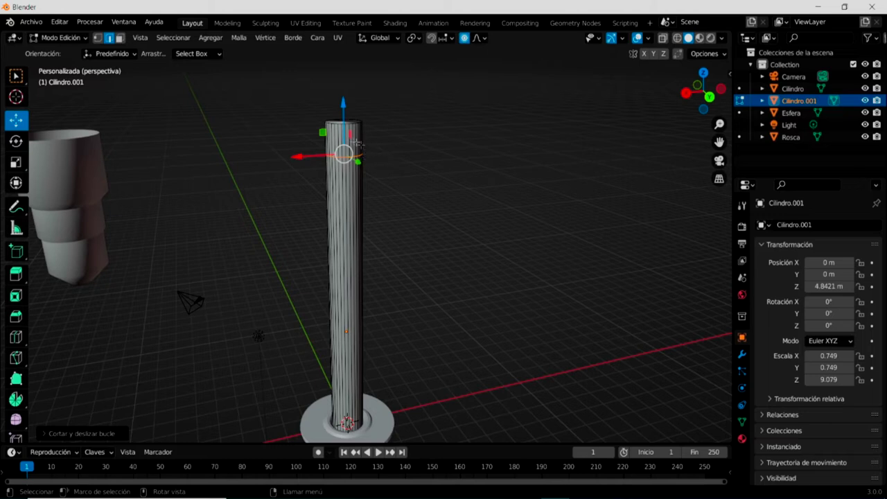
{"action": "left_click", "coordinate": [412, 168]}
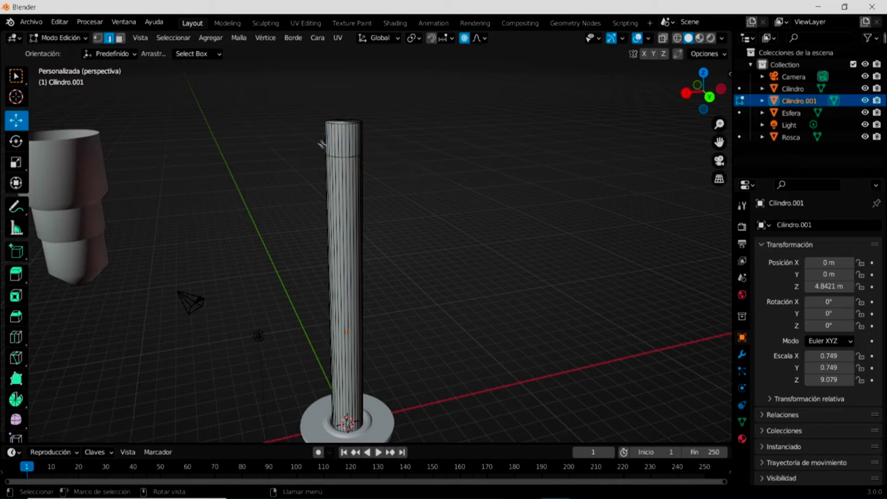
Step: Select the rod's top face and scale it down with falloff into a narrow tip
{"action": "middle_click_drag", "start_coordinate": [386, 156], "coordinate": [393, 184]}
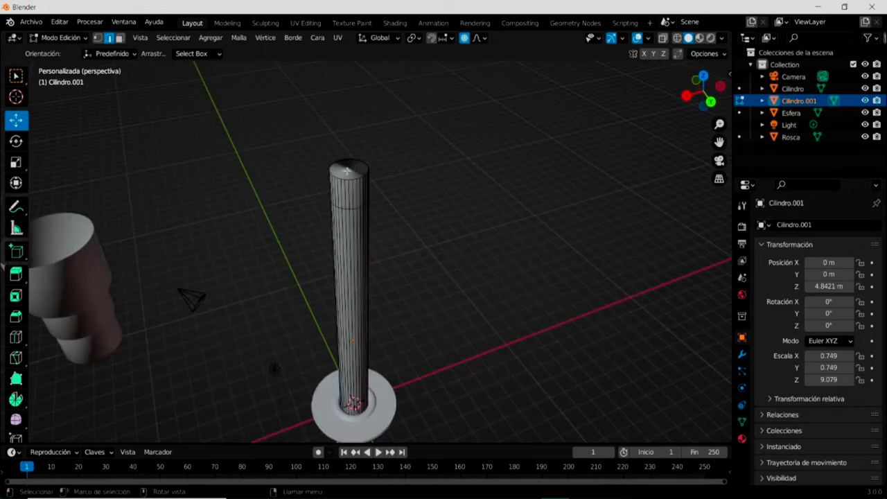
{"action": "left_click", "coordinate": [120, 39]}
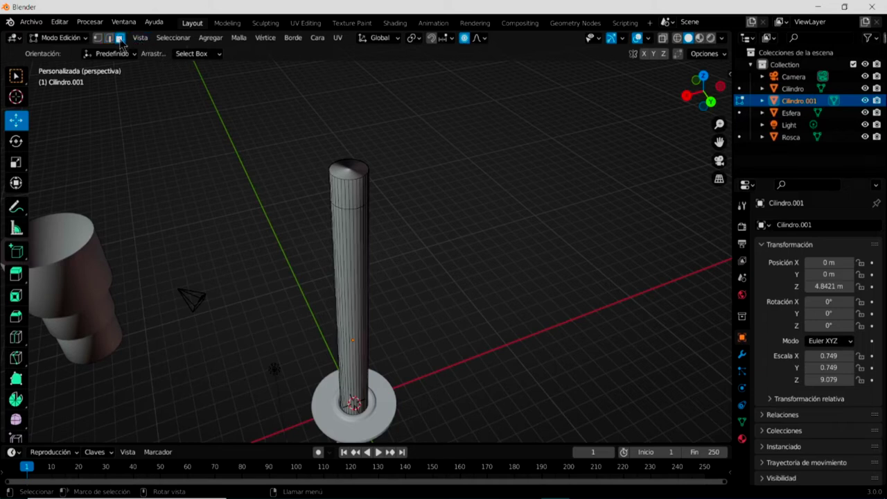
{"action": "left_click", "coordinate": [348, 168]}
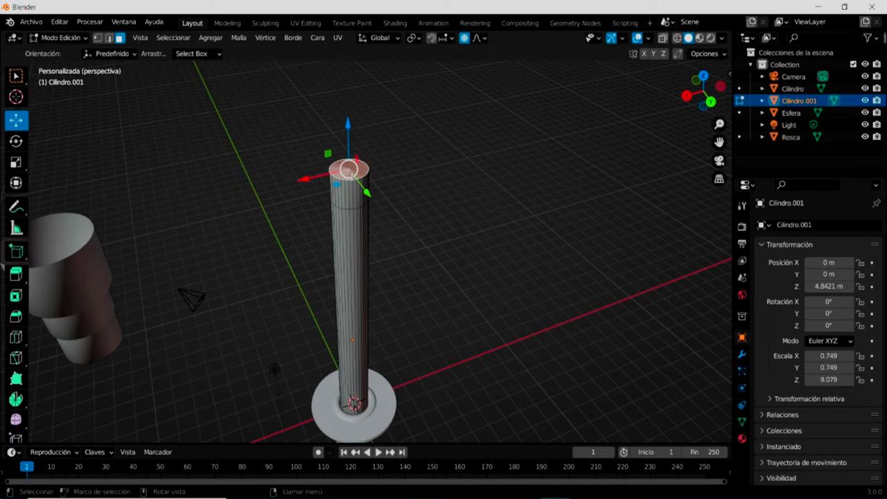
{"action": "key", "text": "s"}
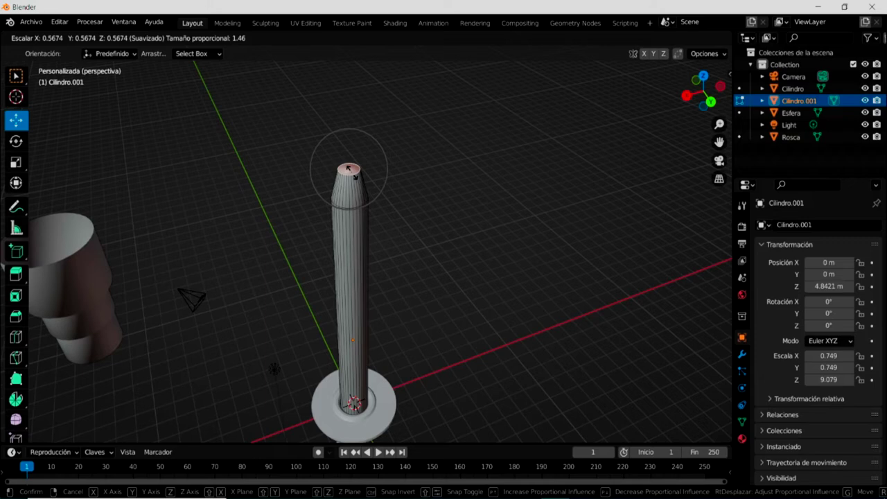
{"action": "left_click", "coordinate": [348, 169]}
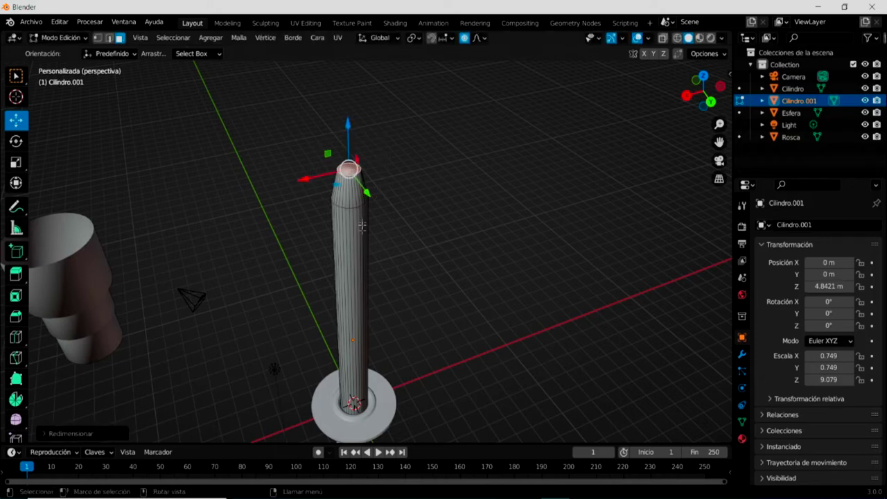
{"action": "left_click", "coordinate": [398, 259]}
Step: Return the rod to Object Mode and deselect it
{"action": "middle_click_drag", "start_coordinate": [411, 272], "coordinate": [434, 235]}
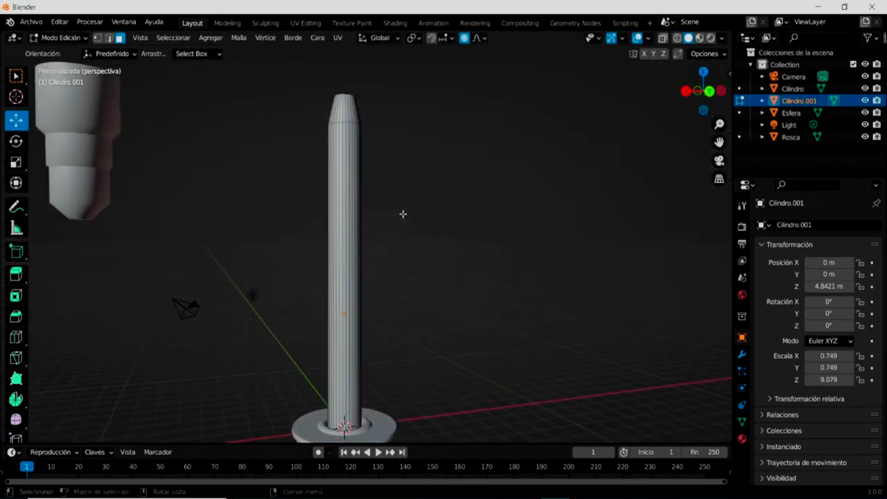
{"action": "scroll", "coordinate": [373, 208], "scroll_direction": "down", "scroll_amount": 3}
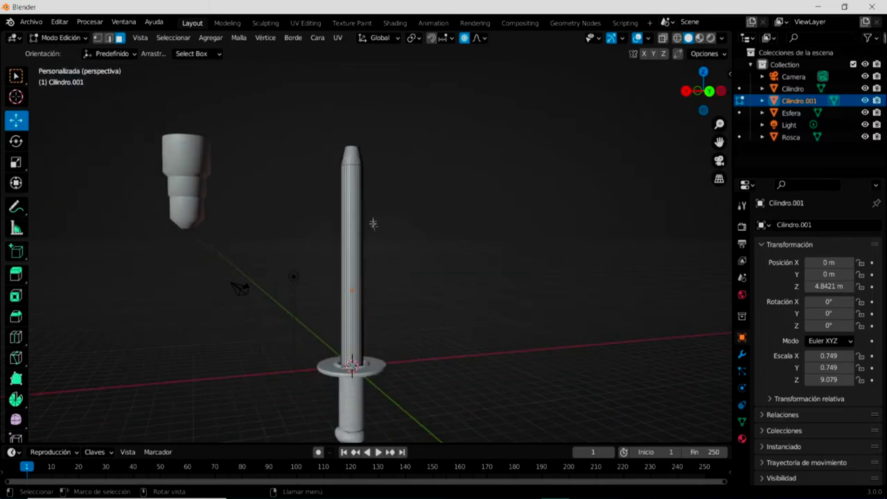
{"action": "scroll", "coordinate": [388, 240], "scroll_direction": "down", "scroll_amount": 2}
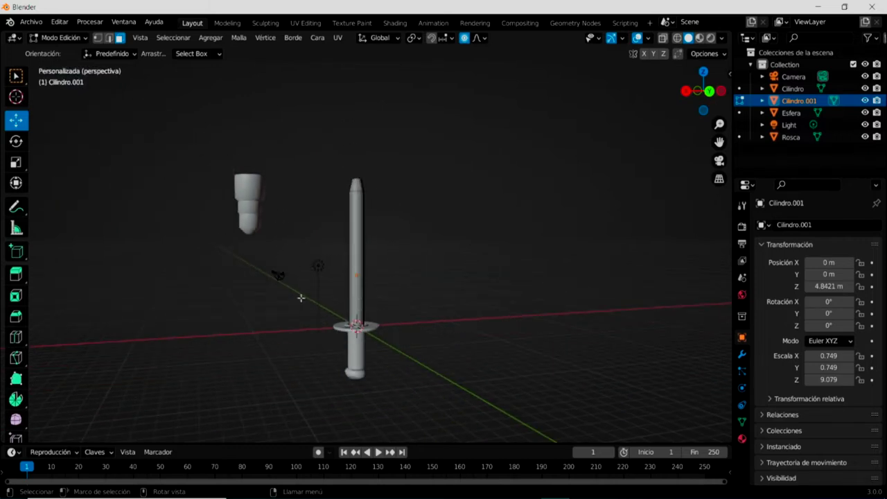
{"action": "left_click", "coordinate": [75, 38]}
{"action": "left_click", "coordinate": [74, 55]}
{"action": "left_click", "coordinate": [443, 274]}
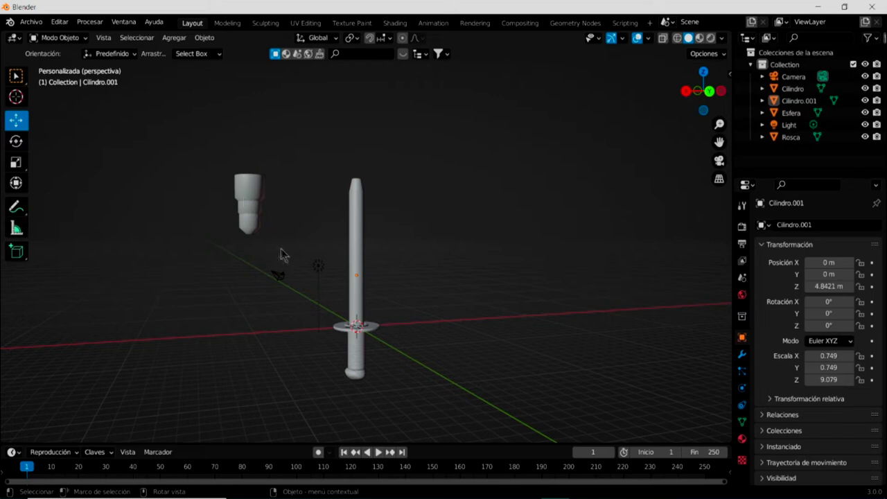
Step: Move the stepped Cilindro onto the shaft top, centred at X -0.0138 m, Z 9.7277 m
{"action": "key", "text": "KP_1"}
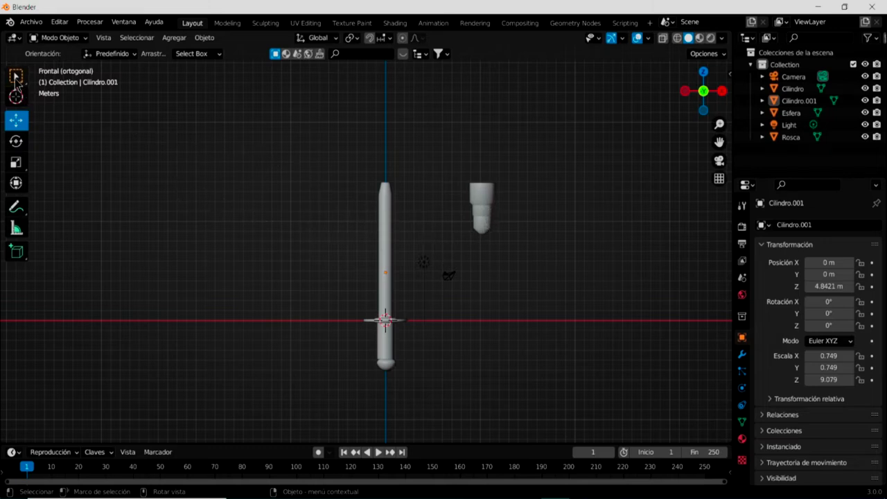
{"action": "left_click", "coordinate": [487, 206]}
{"action": "left_click_drag", "start_coordinate": [531, 225], "coordinate": [431, 234]}
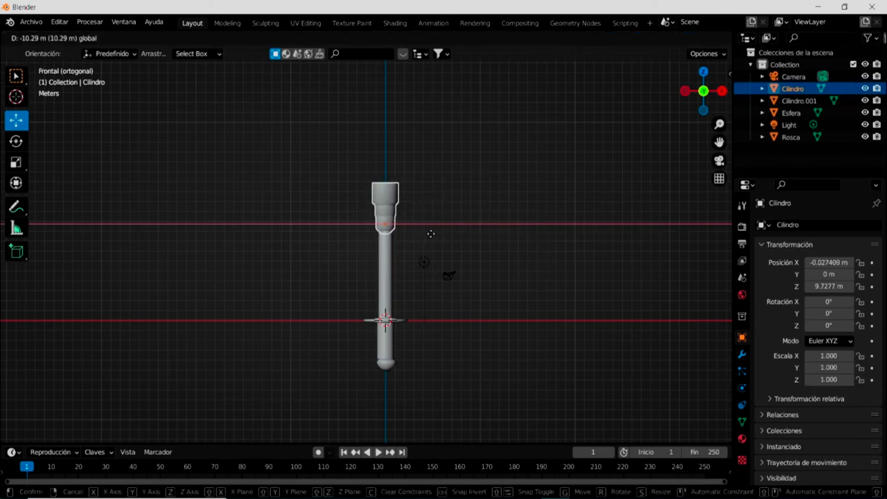
{"action": "left_click_drag", "start_coordinate": [431, 234], "coordinate": [430, 233]}
{"action": "scroll", "coordinate": [395, 235], "scroll_direction": "up", "scroll_amount": 2}
{"action": "scroll", "coordinate": [416, 229], "scroll_direction": "up", "scroll_amount": 2}
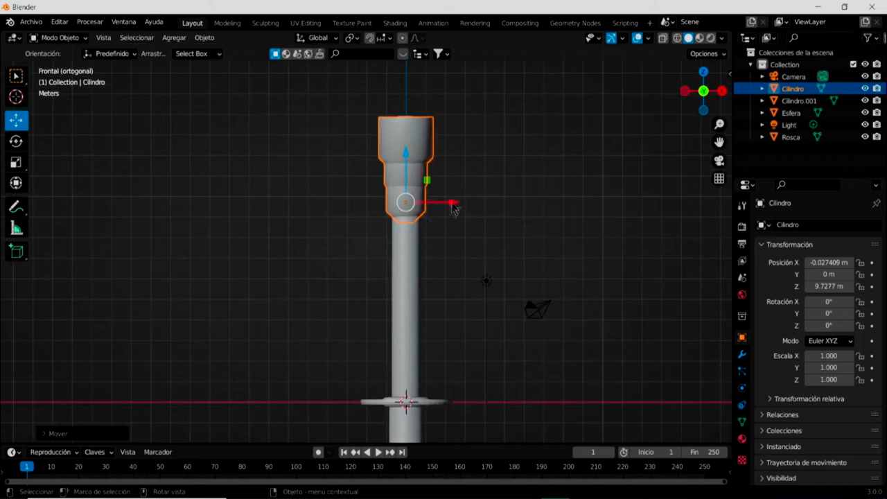
{"action": "scroll", "coordinate": [440, 221], "scroll_direction": "up", "scroll_amount": 2}
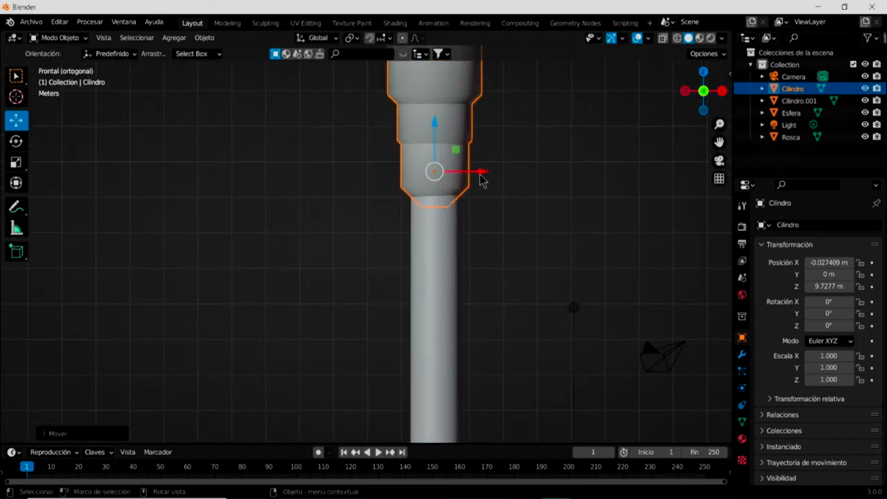
{"action": "left_click_drag", "start_coordinate": [483, 176], "coordinate": [483, 173]}
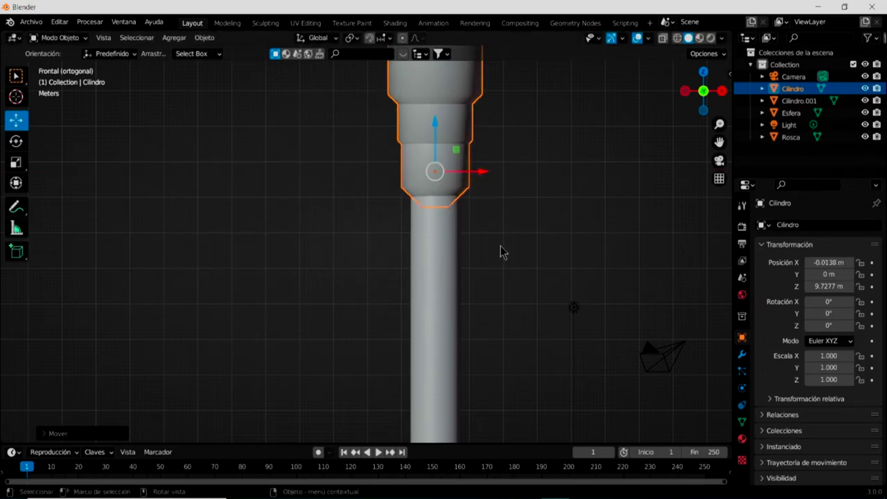
Step: Check the placement from the top view, then orbit back to an upright perspective
{"action": "key", "text": "KP_7"}
{"action": "scroll", "coordinate": [479, 225], "scroll_direction": "down", "scroll_amount": 2}
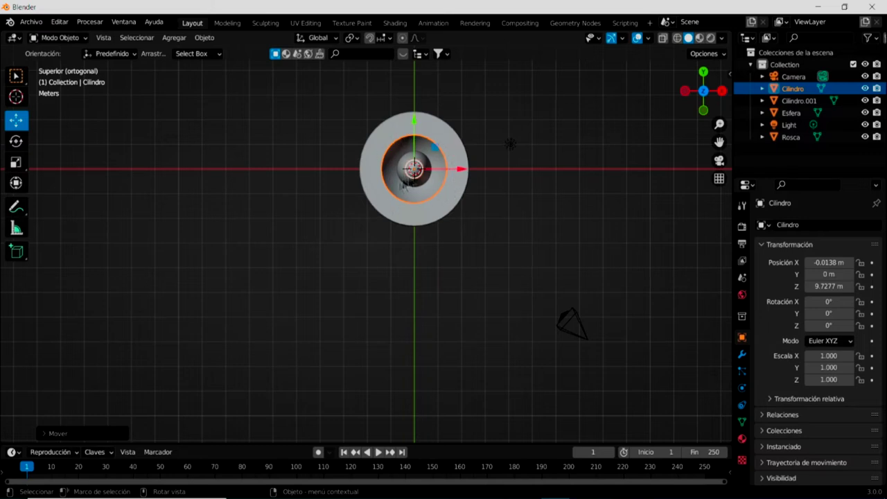
{"action": "mouse_move", "coordinate": [420, 283]}
{"action": "middle_mouse_down"}
{"action": "mouse_move", "coordinate": [420, 270]}
{"action": "mouse_move", "coordinate": [398, 297]}
{"action": "mouse_move", "coordinate": [386, 184]}
{"action": "mouse_move", "coordinate": [392, 155]}
{"action": "mouse_move", "coordinate": [432, 198]}
{"action": "mouse_move", "coordinate": [434, 221]}
{"action": "middle_mouse_up"}
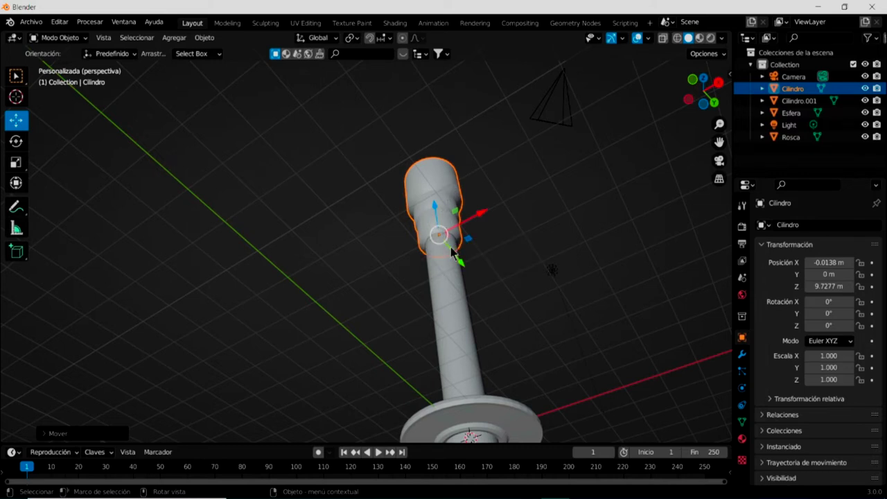
{"action": "mouse_move", "coordinate": [501, 290]}
{"action": "middle_mouse_down"}
{"action": "mouse_move", "coordinate": [515, 342]}
{"action": "mouse_move", "coordinate": [502, 347]}
{"action": "middle_mouse_up"}
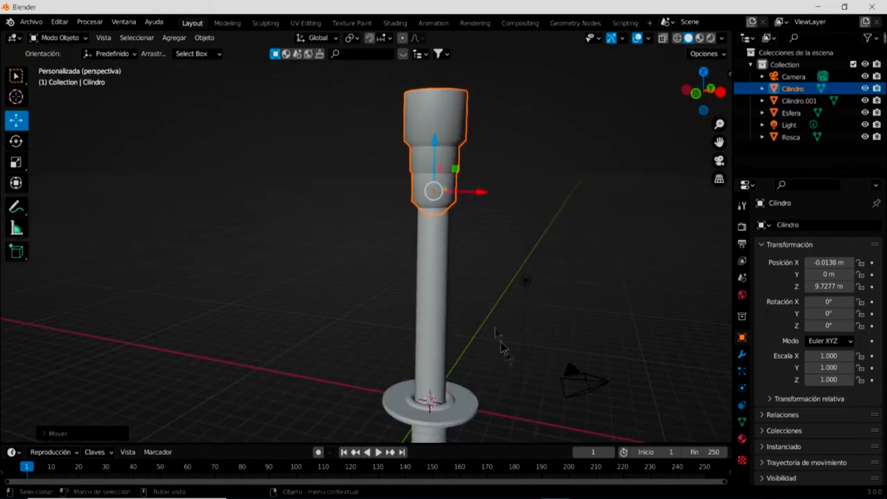
{"action": "left_click", "coordinate": [16, 164]}
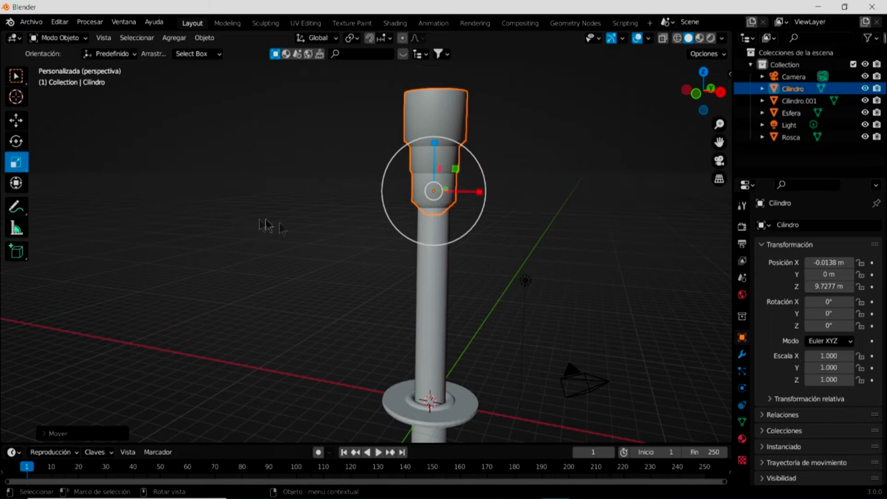
{"action": "left_click_drag", "start_coordinate": [476, 225], "coordinate": [539, 259]}
{"action": "middle_click_drag", "start_coordinate": [504, 311], "coordinate": [473, 186]}
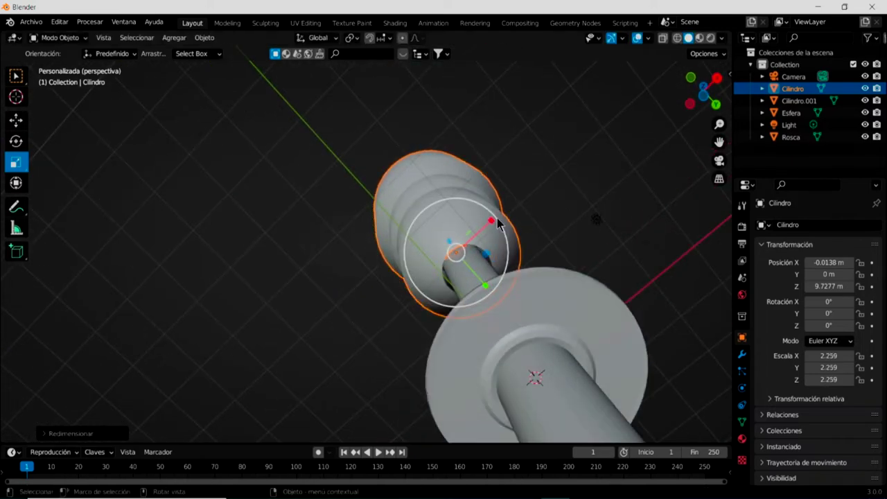
{"action": "left_click_drag", "start_coordinate": [457, 199], "coordinate": [457, 205]}
{"action": "mouse_move", "coordinate": [559, 190]}
{"action": "middle_mouse_down"}
{"action": "mouse_move", "coordinate": [566, 242]}
{"action": "mouse_move", "coordinate": [545, 296]}
{"action": "middle_mouse_up"}
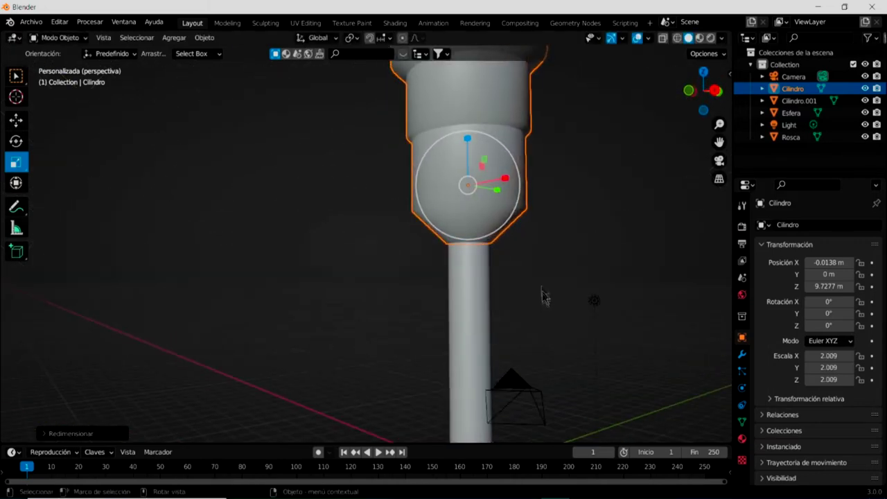
{"action": "scroll", "coordinate": [541, 248], "scroll_direction": "down", "scroll_amount": 2}
{"action": "scroll", "coordinate": [540, 245], "scroll_direction": "down", "scroll_amount": 2}
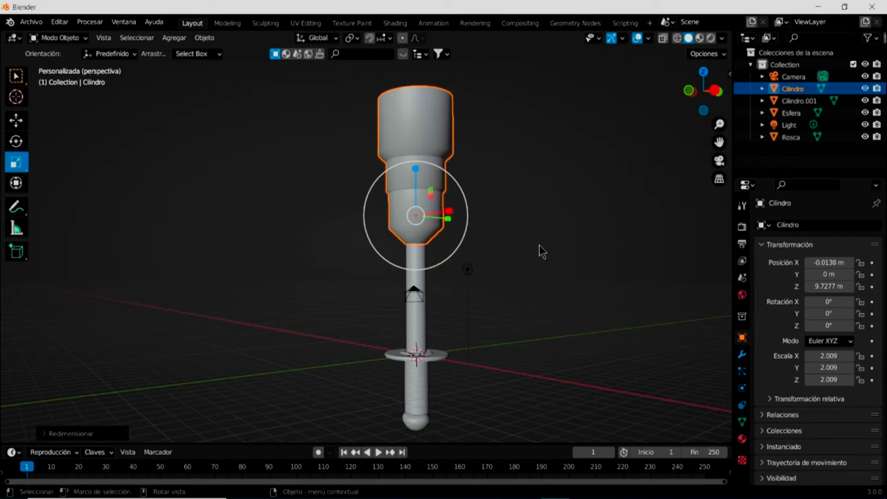
{"action": "left_click", "coordinate": [482, 318]}
{"action": "mouse_move", "coordinate": [510, 363]}
{"action": "middle_mouse_down"}
{"action": "mouse_move", "coordinate": [507, 293]}
{"action": "mouse_move", "coordinate": [508, 308]}
{"action": "middle_mouse_up"}
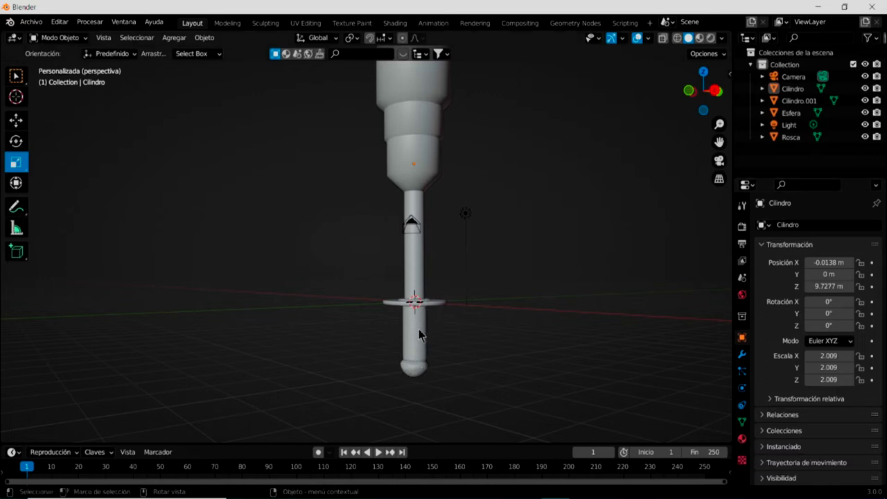
Step: Select the thin rod Cilindro.001, standing at Z 4.8421 m with scale 0.749 × 0.749 × 9.079
{"action": "left_click", "coordinate": [414, 262]}
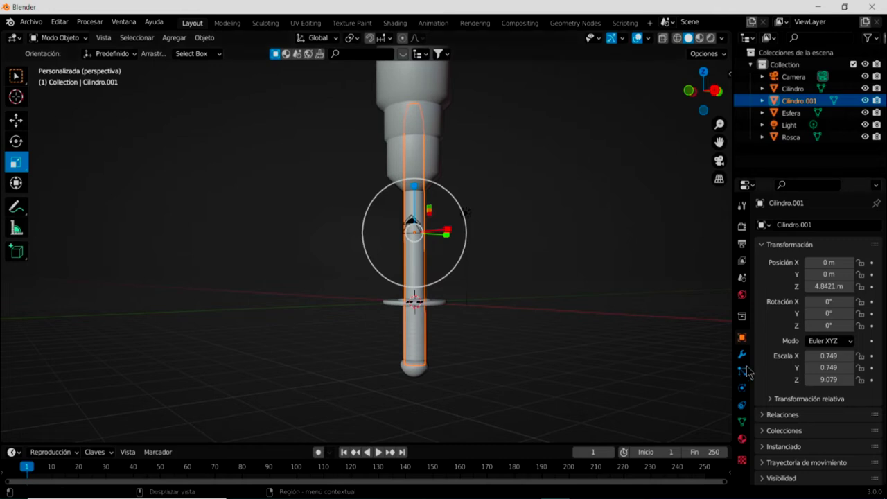
Step: Give Cilindro.001 a new Material.001 with Metallic 0.963 and Roughness 0.041
{"action": "left_click", "coordinate": [742, 439]}
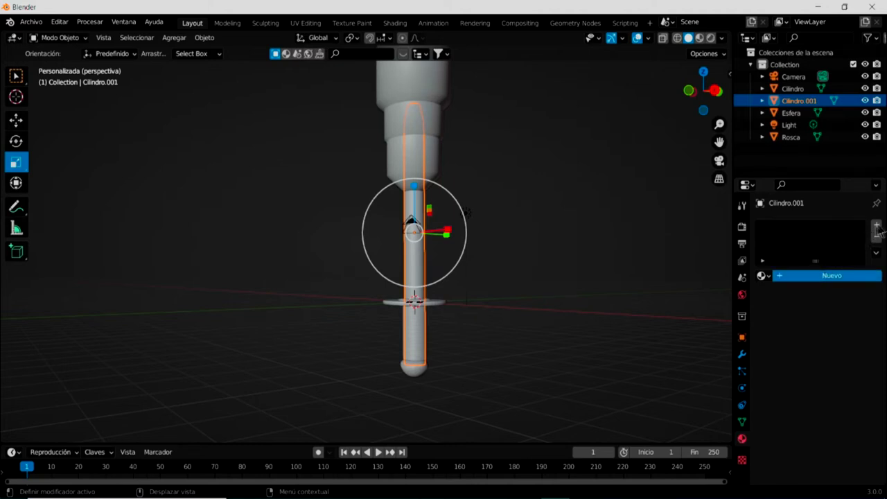
{"action": "double_click", "coordinate": [812, 276]}
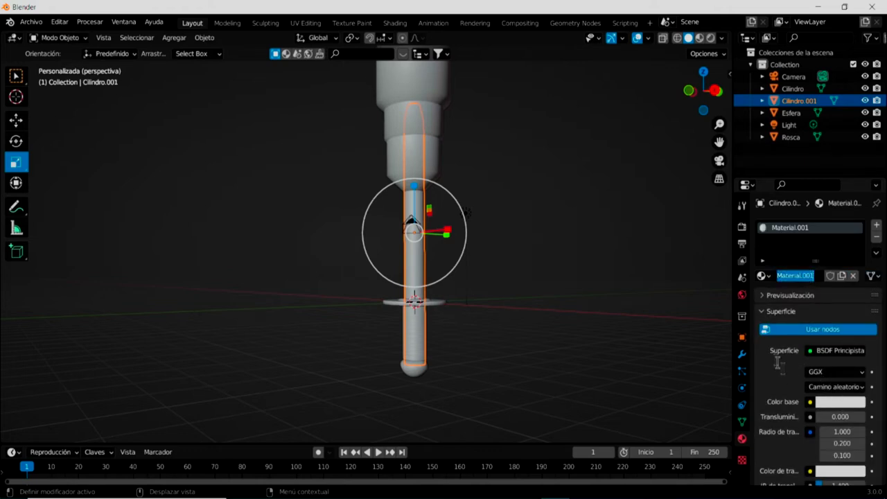
{"action": "key", "text": "Return"}
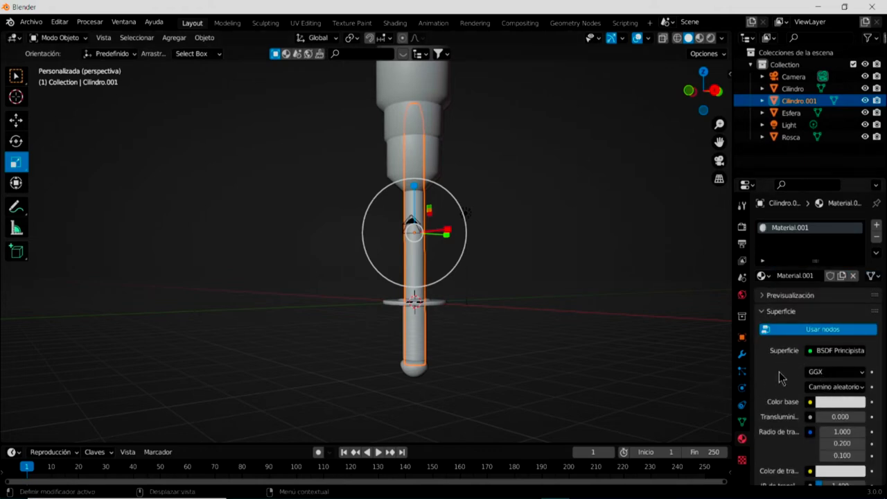
{"action": "scroll", "coordinate": [783, 375], "scroll_direction": "down", "scroll_amount": 4}
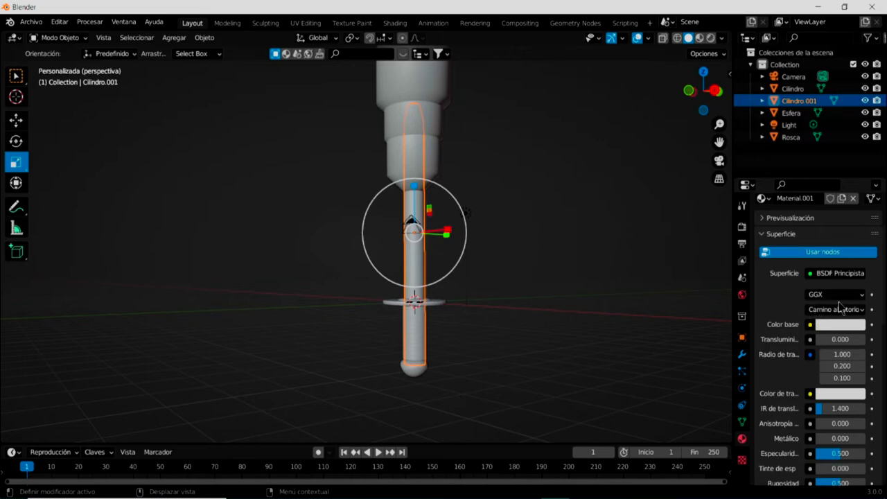
{"action": "scroll", "coordinate": [841, 312], "scroll_direction": "down", "scroll_amount": 1}
{"action": "scroll", "coordinate": [837, 346], "scroll_direction": "down", "scroll_amount": 4}
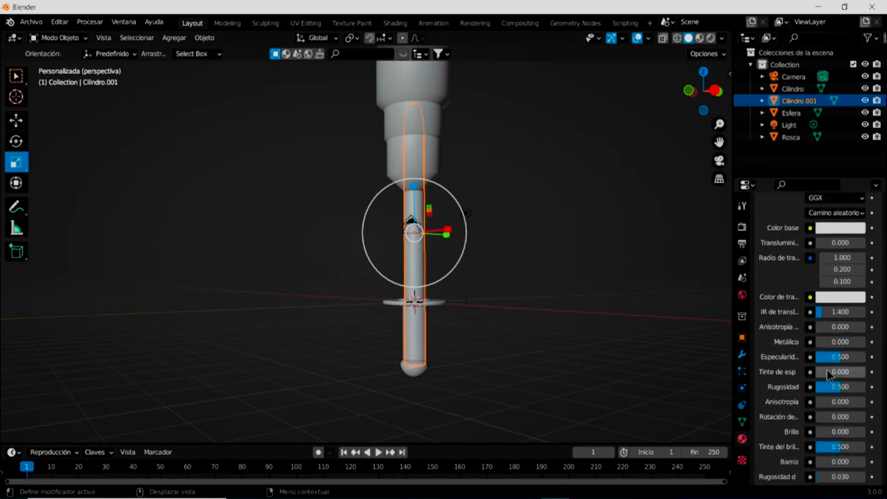
{"action": "left_click_drag", "start_coordinate": [818, 342], "coordinate": [858, 341]}
{"action": "left_click_drag", "start_coordinate": [838, 390], "coordinate": [820, 387]}
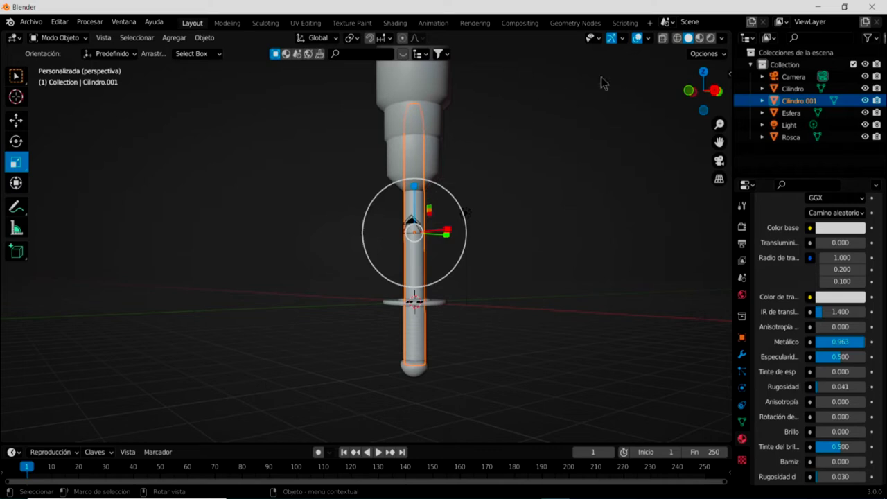
{"action": "left_click", "coordinate": [700, 40]}
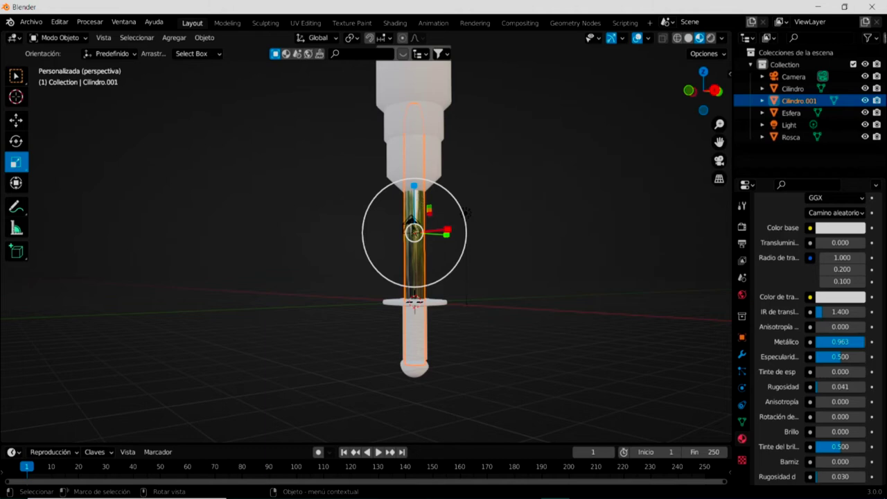
Step: Assign the rod's existing Material.001 to the Esfera sphere tip, then select Rosca
{"action": "left_click", "coordinate": [416, 372]}
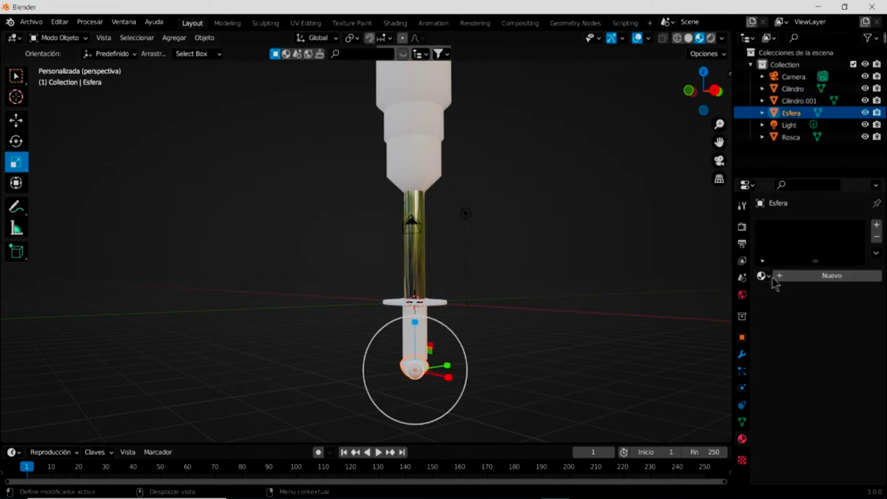
{"action": "left_click", "coordinate": [762, 275]}
{"action": "left_click", "coordinate": [694, 306]}
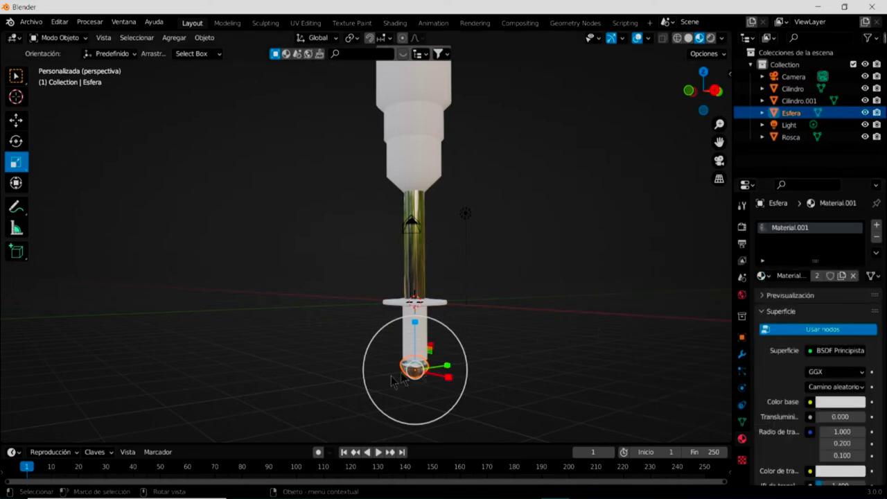
{"action": "left_click", "coordinate": [488, 290]}
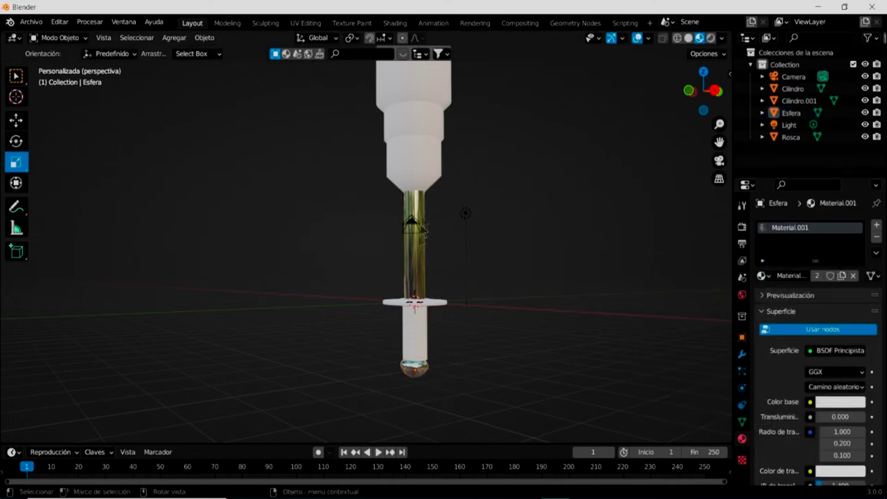
{"action": "left_click", "coordinate": [414, 335]}
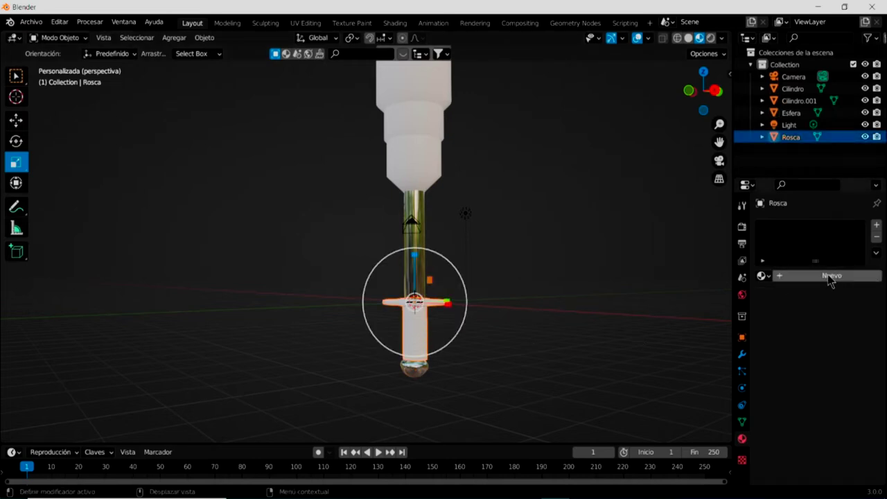
Step: Create a new Material.002 for Rosca with a dark grey base colour
{"action": "left_click", "coordinate": [876, 224]}
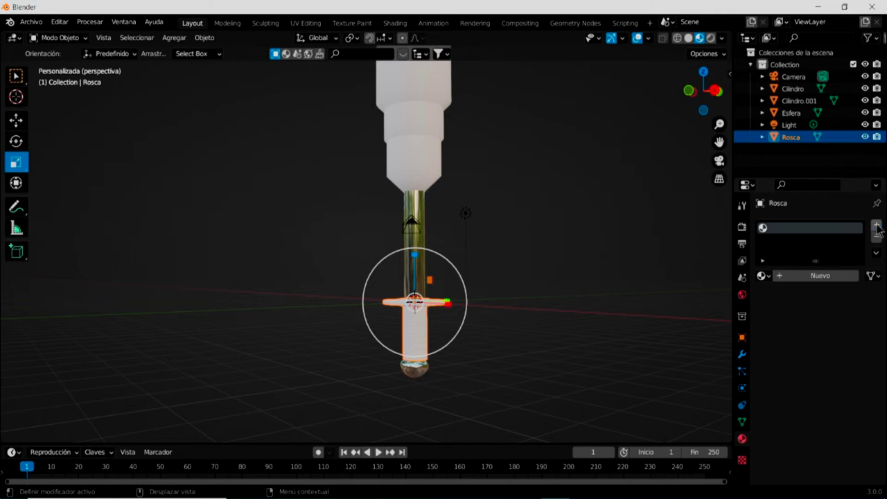
{"action": "left_click", "coordinate": [808, 277]}
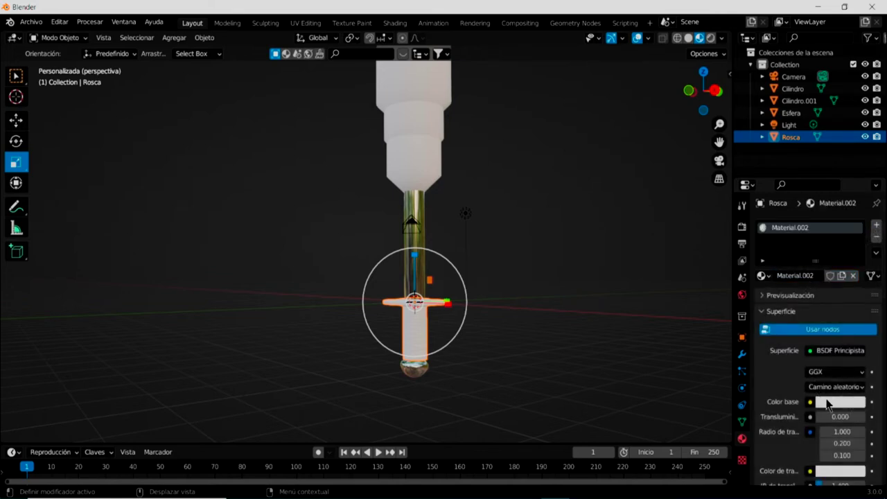
{"action": "scroll", "coordinate": [827, 403], "scroll_direction": "down", "scroll_amount": 1}
{"action": "scroll", "coordinate": [827, 404], "scroll_direction": "down", "scroll_amount": 1}
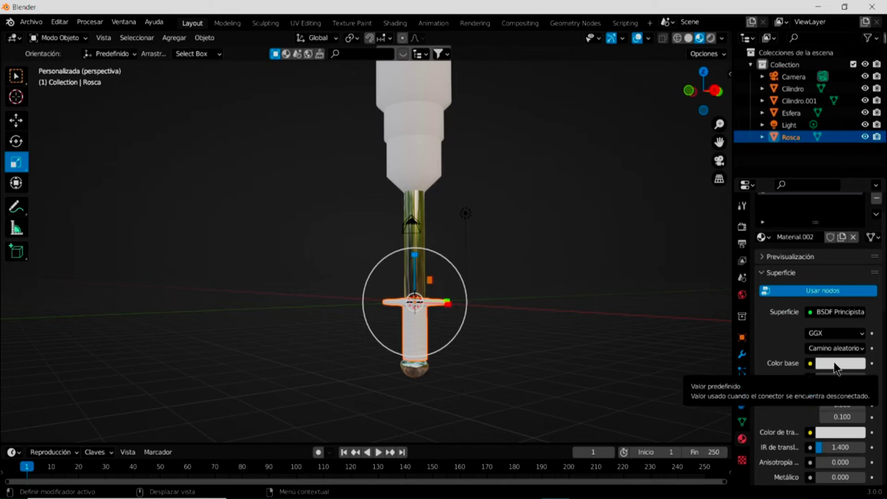
{"action": "left_click", "coordinate": [835, 363]}
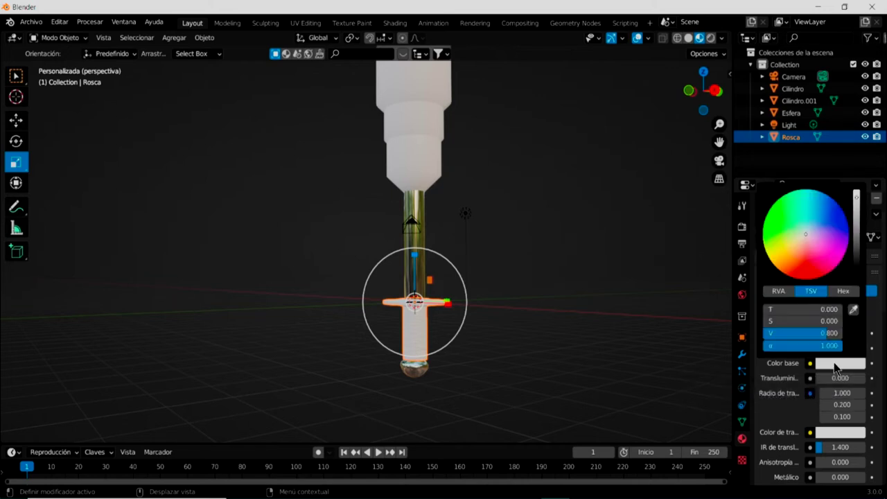
{"action": "left_click_drag", "start_coordinate": [825, 332], "coordinate": [775, 333]}
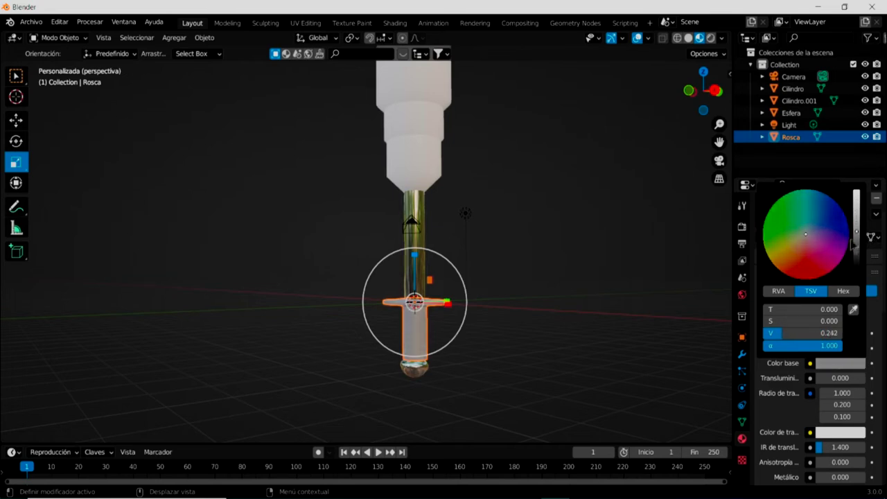
Step: Set Rosca's material to Metallic 0.780 and Roughness 0.573
{"action": "scroll", "coordinate": [821, 400], "scroll_direction": "down", "scroll_amount": 2}
{"action": "scroll", "coordinate": [819, 399], "scroll_direction": "down", "scroll_amount": 1}
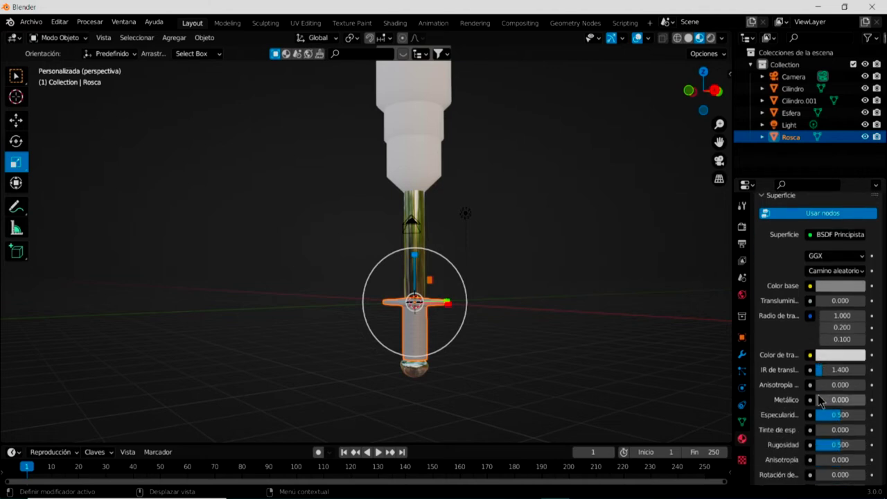
{"action": "left_click_drag", "start_coordinate": [818, 400], "coordinate": [854, 400]}
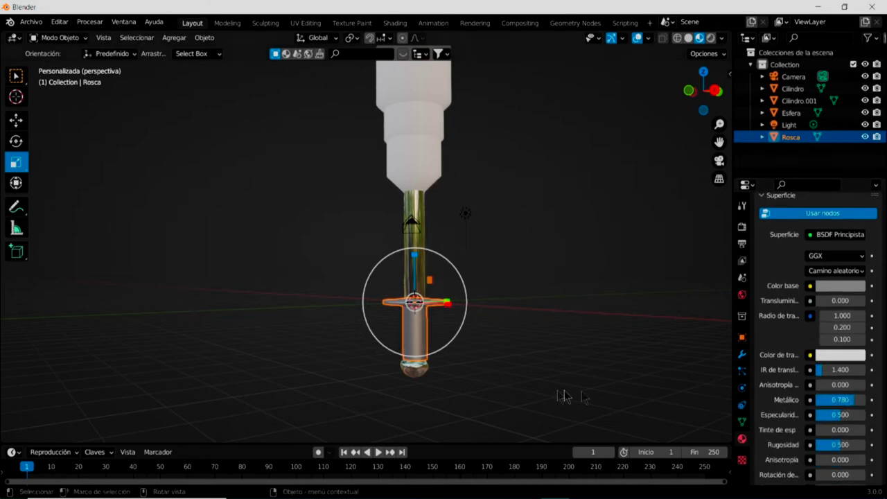
{"action": "middle_click_drag", "start_coordinate": [450, 353], "coordinate": [409, 329]}
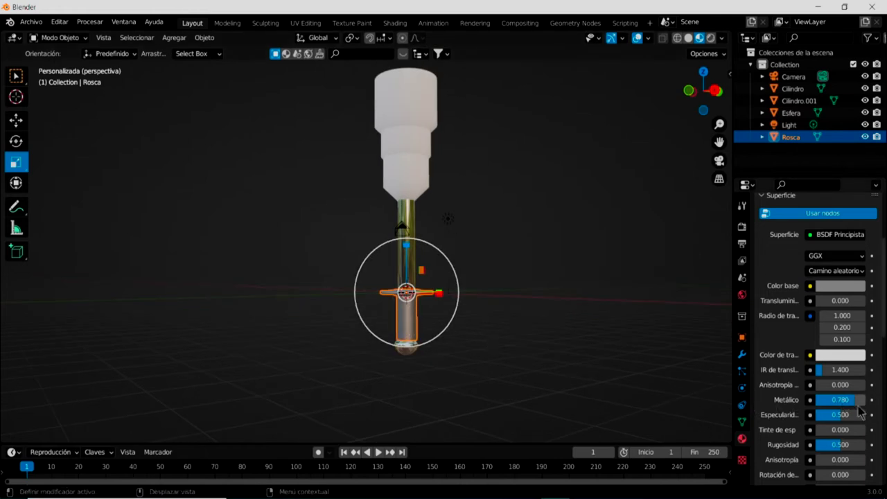
{"action": "left_click_drag", "start_coordinate": [838, 449], "coordinate": [848, 445]}
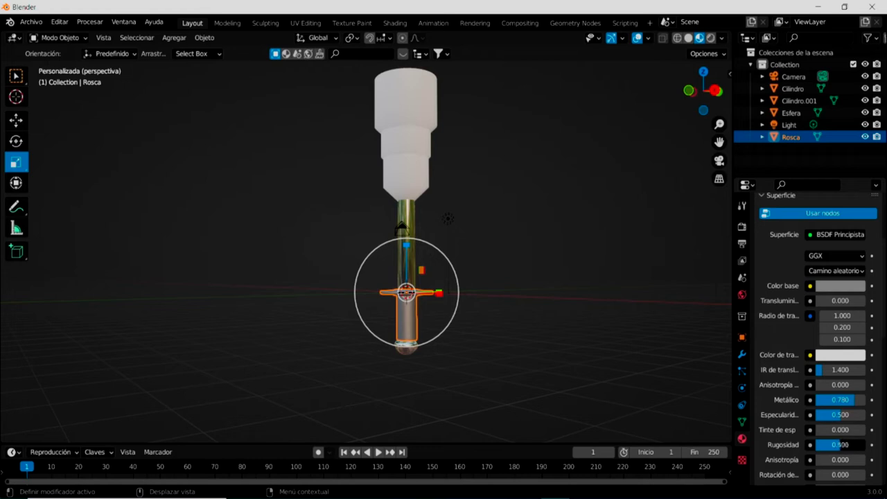
{"action": "left_click_drag", "start_coordinate": [840, 445], "coordinate": [842, 444]}
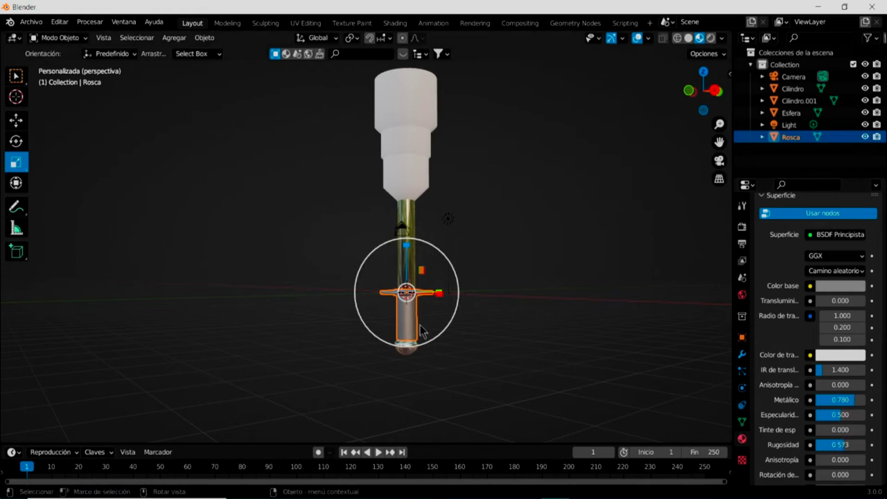
{"action": "scroll", "coordinate": [418, 324], "scroll_direction": "up", "scroll_amount": 2}
{"action": "scroll", "coordinate": [424, 361], "scroll_direction": "up", "scroll_amount": 1}
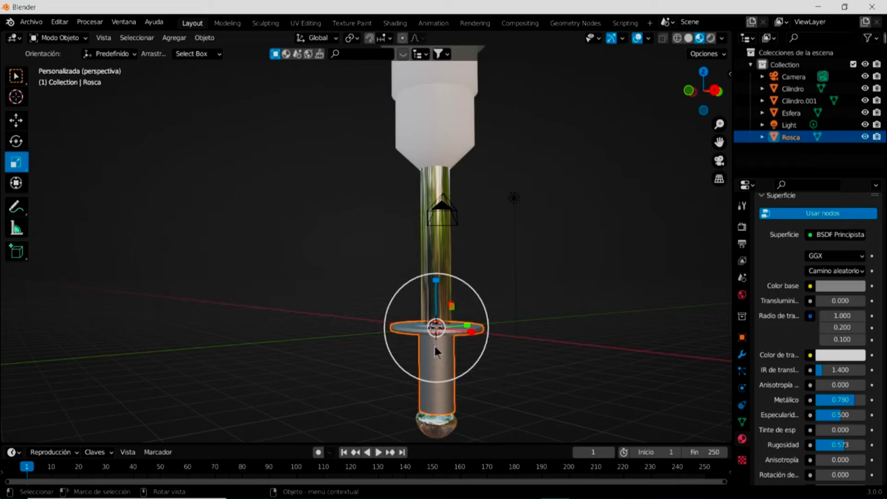
{"action": "mouse_move", "coordinate": [520, 342]}
{"action": "middle_mouse_down"}
{"action": "mouse_move", "coordinate": [534, 404]}
{"action": "mouse_move", "coordinate": [531, 305]}
{"action": "mouse_move", "coordinate": [536, 340]}
{"action": "mouse_move", "coordinate": [521, 377]}
{"action": "mouse_move", "coordinate": [556, 365]}
{"action": "mouse_move", "coordinate": [551, 359]}
{"action": "middle_mouse_up"}
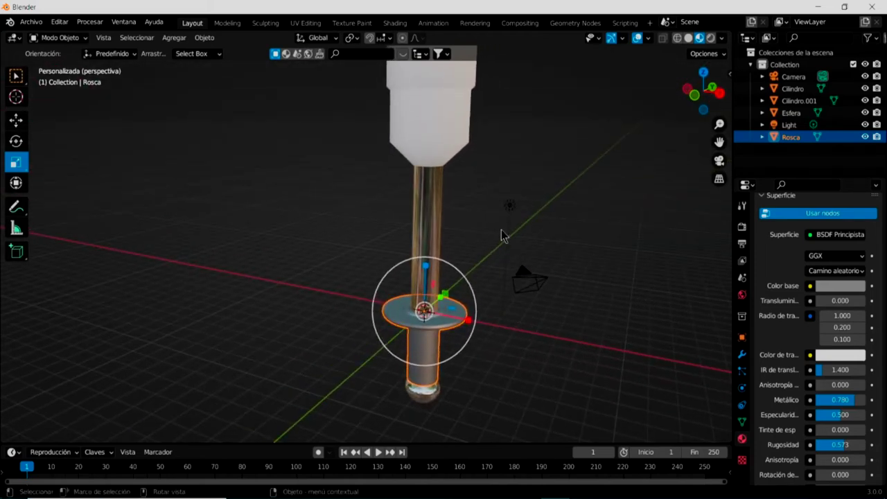
Step: Deselect Rosca and select the top body Cilindro
{"action": "left_click", "coordinate": [485, 214]}
{"action": "middle_click_drag", "start_coordinate": [501, 212], "coordinate": [504, 218]}
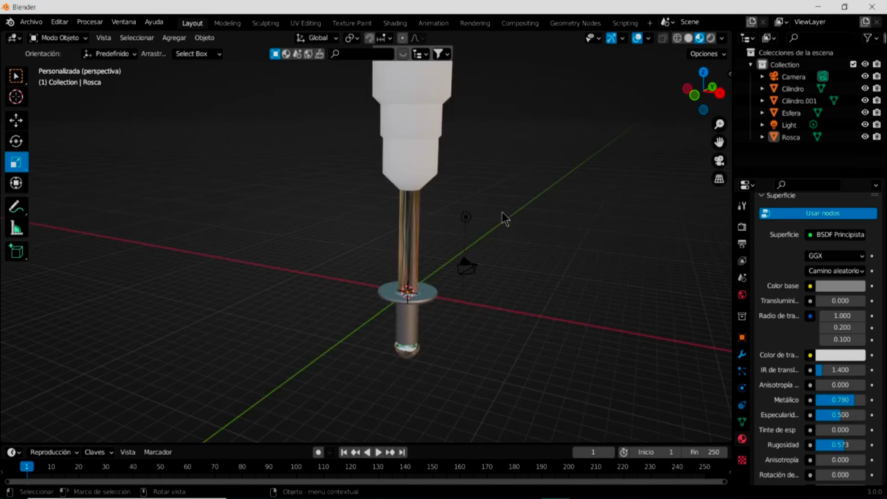
{"action": "scroll", "coordinate": [440, 210], "scroll_direction": "down", "scroll_amount": 1}
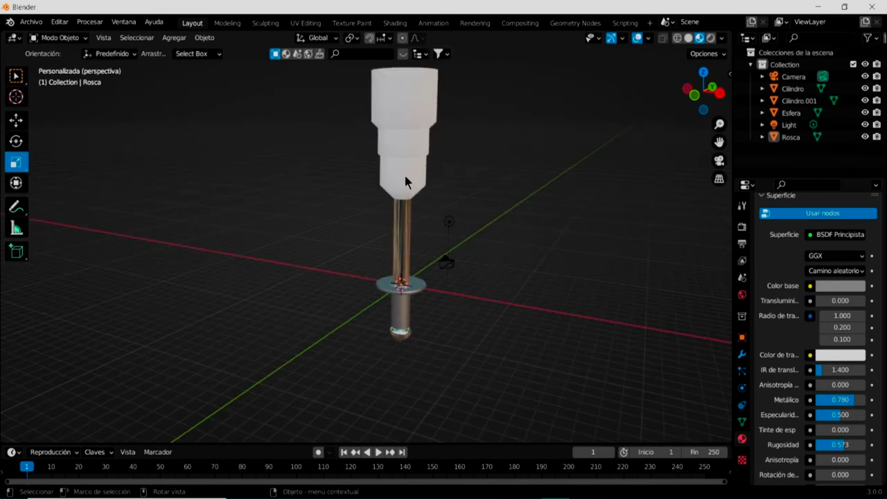
{"action": "left_click", "coordinate": [403, 171]}
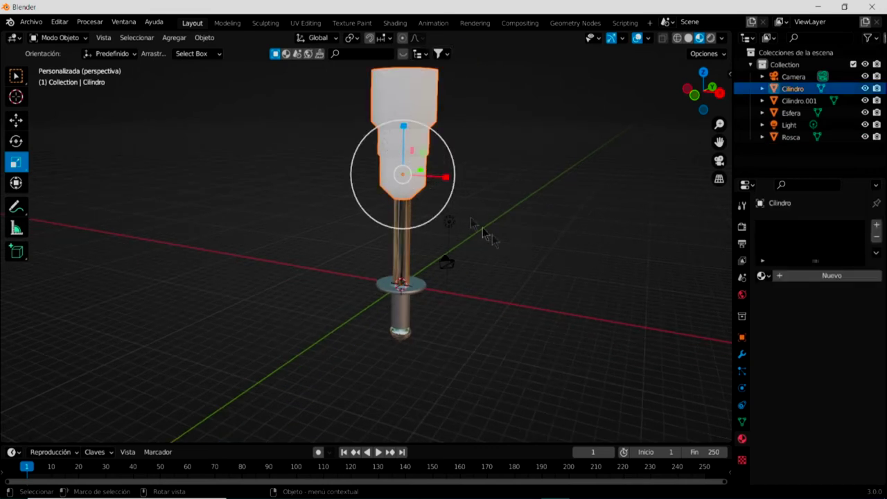
Step: Create a new material for Cilindro with a nearly black base colour
{"action": "left_click", "coordinate": [824, 277]}
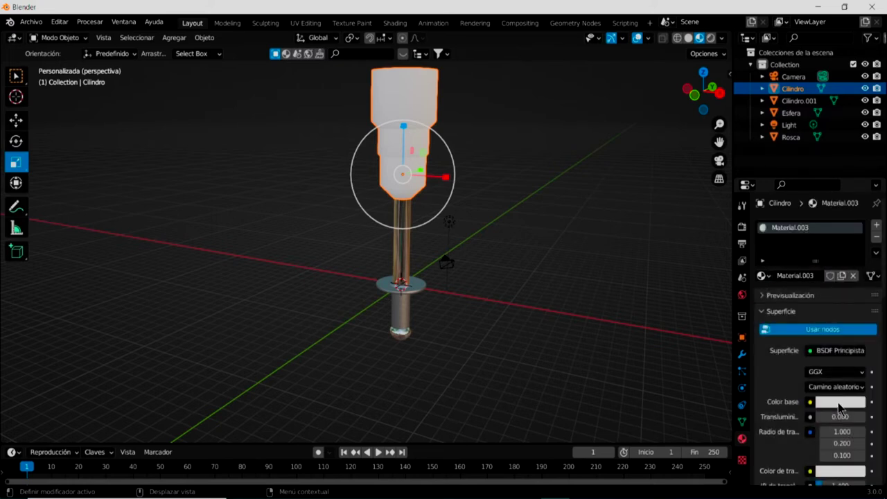
{"action": "left_click", "coordinate": [839, 403]}
{"action": "left_click_drag", "start_coordinate": [856, 236], "coordinate": [857, 303]}
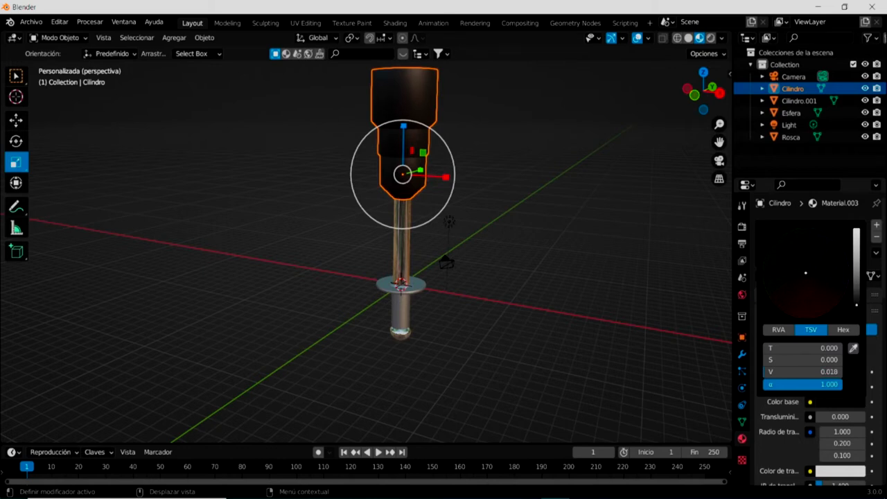
Step: Set Cilindro's material to Roughness 0.298 and Metallic 0.743
{"action": "scroll", "coordinate": [810, 393], "scroll_direction": "down", "scroll_amount": 3}
{"action": "scroll", "coordinate": [810, 393], "scroll_direction": "down", "scroll_amount": 3}
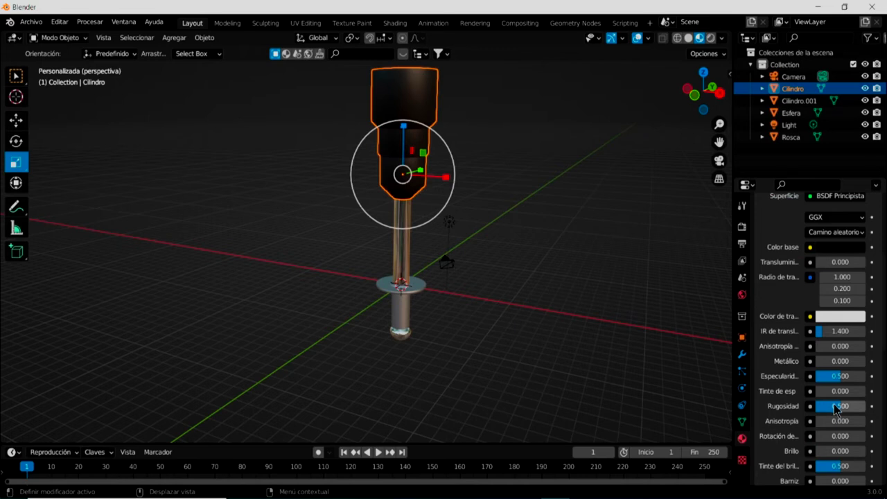
{"action": "left_click_drag", "start_coordinate": [840, 408], "coordinate": [825, 408]}
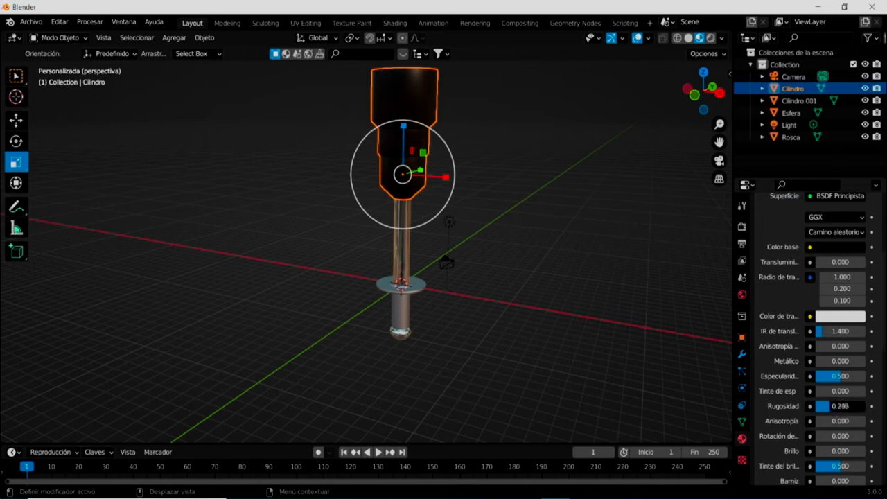
{"action": "left_click_drag", "start_coordinate": [832, 406], "coordinate": [836, 406]}
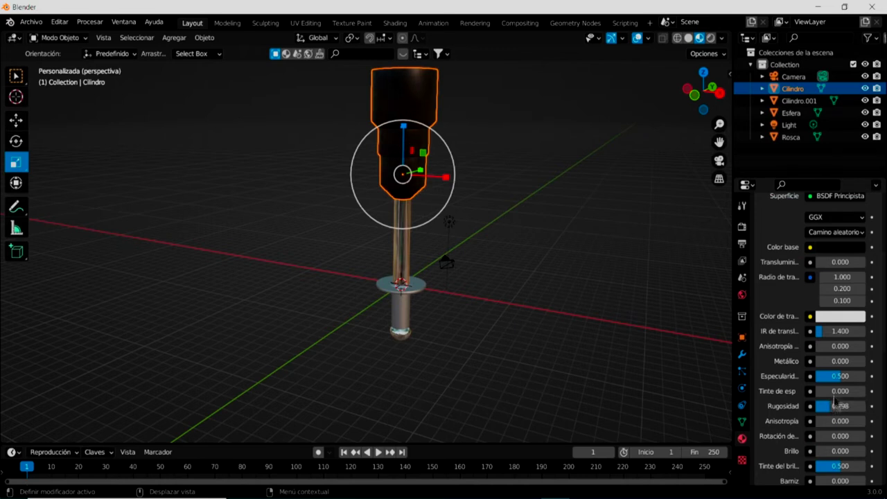
{"action": "left_click_drag", "start_coordinate": [820, 363], "coordinate": [825, 363]}
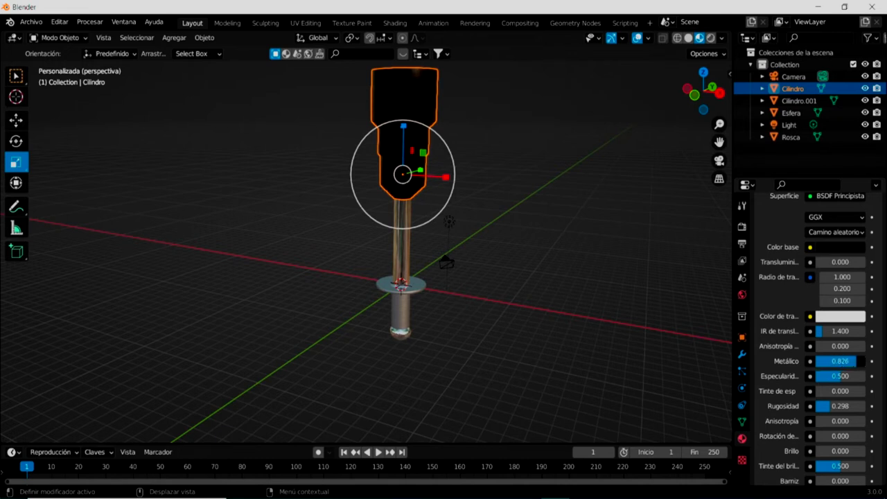
{"action": "left_click_drag", "start_coordinate": [840, 361], "coordinate": [841, 361]}
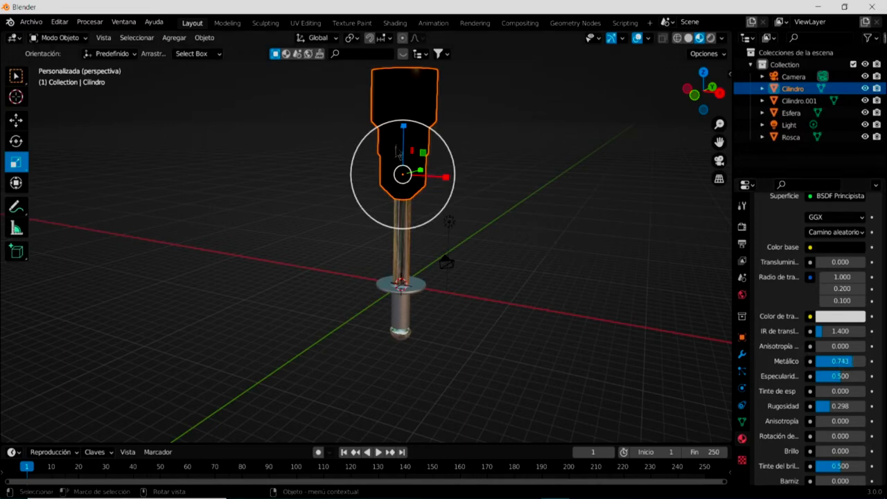
{"action": "left_click", "coordinate": [510, 235]}
{"action": "mouse_move", "coordinate": [519, 297]}
{"action": "middle_mouse_down"}
{"action": "mouse_move", "coordinate": [525, 287]}
{"action": "mouse_move", "coordinate": [479, 310]}
{"action": "middle_mouse_up"}
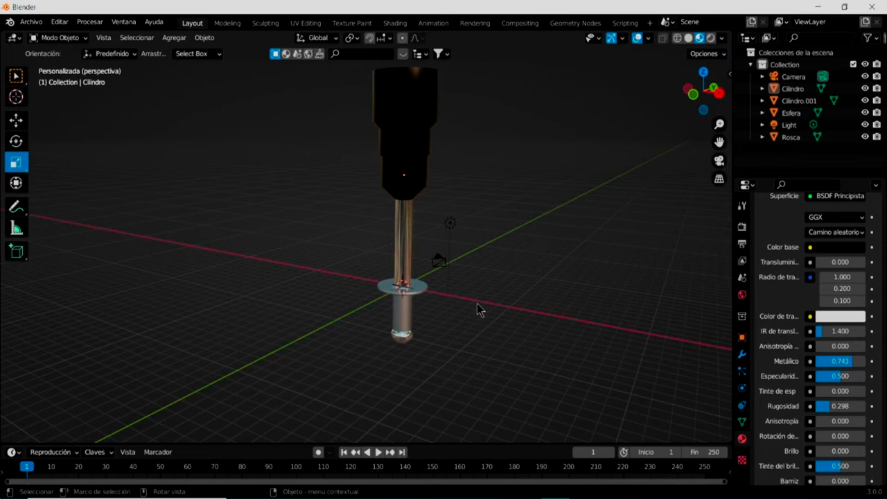
Step: Look through the selected camera and set its focal length to 9 mm
{"action": "scroll", "coordinate": [478, 310], "scroll_direction": "down", "scroll_amount": 2}
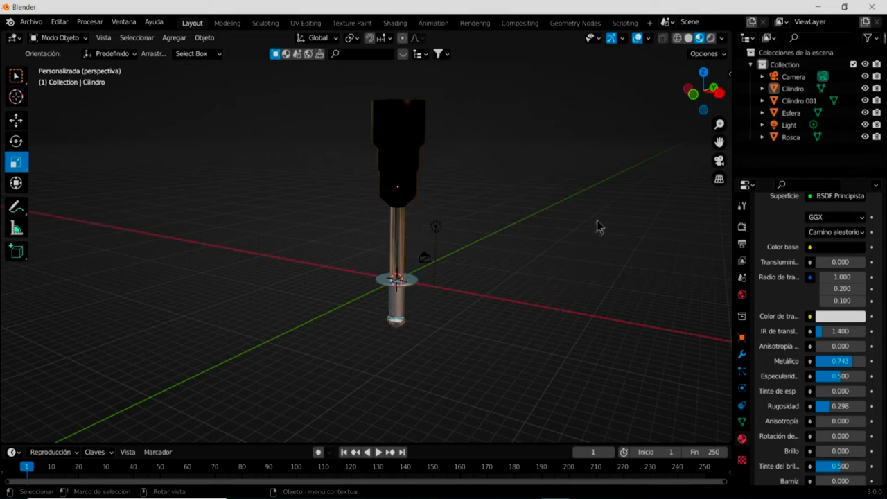
{"action": "left_click", "coordinate": [426, 256]}
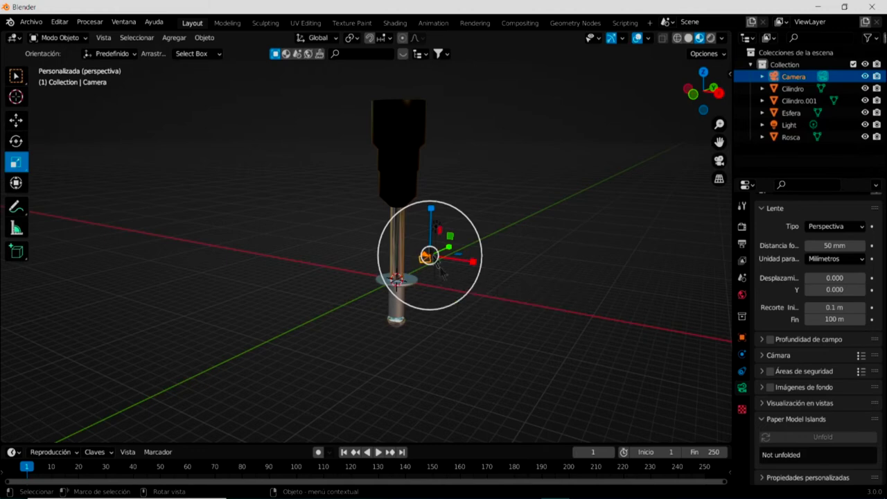
{"action": "key", "text": "KP_0"}
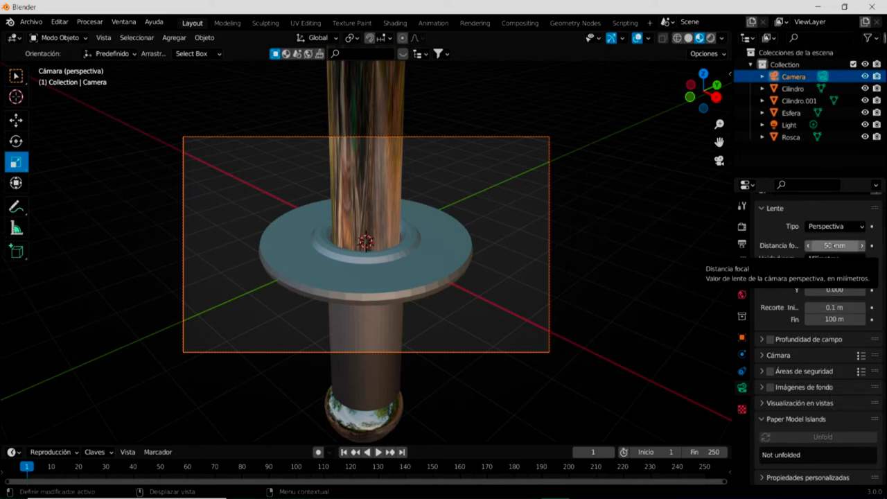
{"action": "mouse_move", "coordinate": [825, 246]}
{"action": "left_mouse_down"}
{"action": "mouse_move", "coordinate": [852, 246]}
{"action": "mouse_move", "coordinate": [804, 246]}
{"action": "left_mouse_up"}
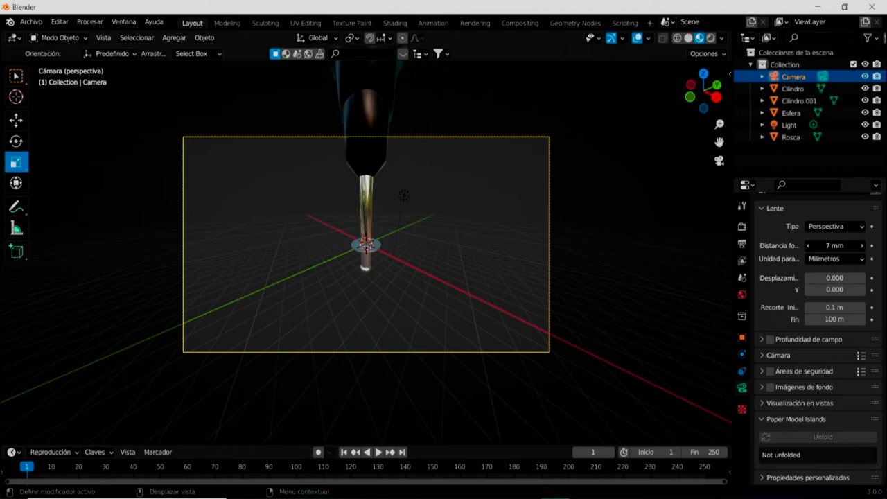
{"action": "left_click_drag", "start_coordinate": [804, 245], "coordinate": [818, 245]}
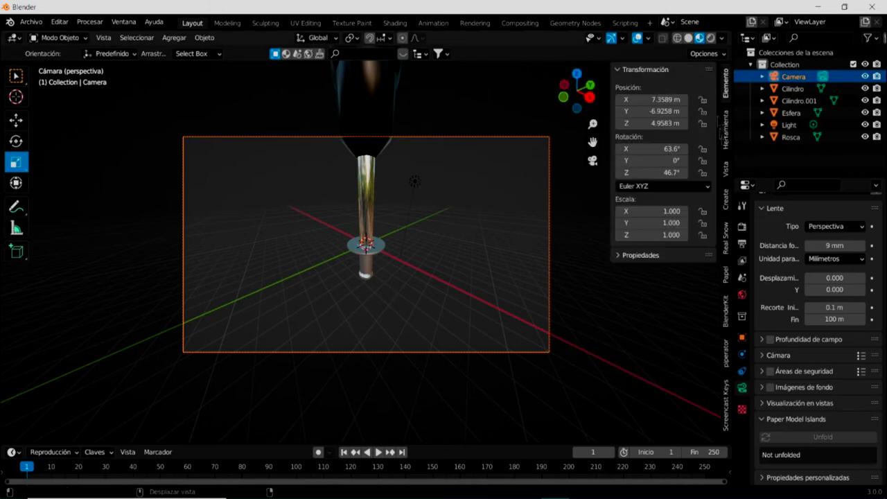
Step: Enable Camera to View, frame the syringe centred in the shot, and enlarge the timeline
{"action": "left_click", "coordinate": [727, 169]}
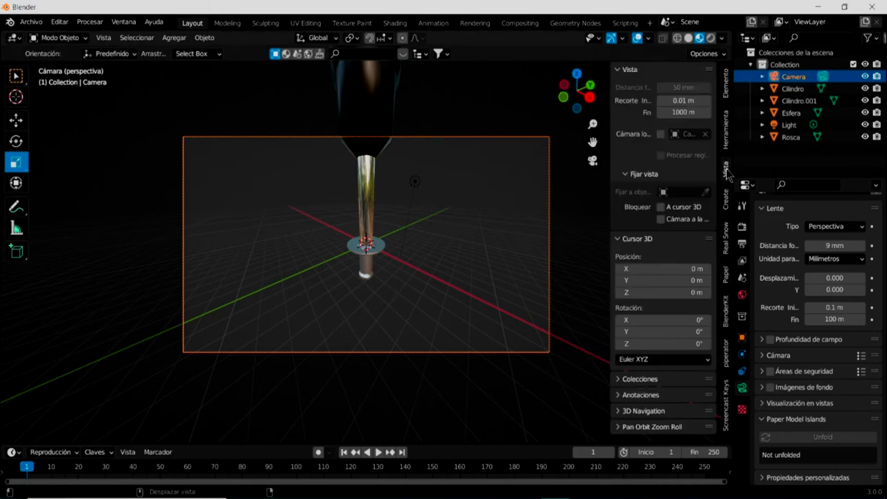
{"action": "left_click", "coordinate": [661, 219]}
{"action": "mouse_move", "coordinate": [421, 298]}
{"action": "middle_mouse_down"}
{"action": "mouse_move", "coordinate": [419, 281]}
{"action": "mouse_move", "coordinate": [448, 332]}
{"action": "mouse_move", "coordinate": [422, 291]}
{"action": "mouse_move", "coordinate": [373, 296]}
{"action": "mouse_move", "coordinate": [391, 282]}
{"action": "middle_mouse_up"}
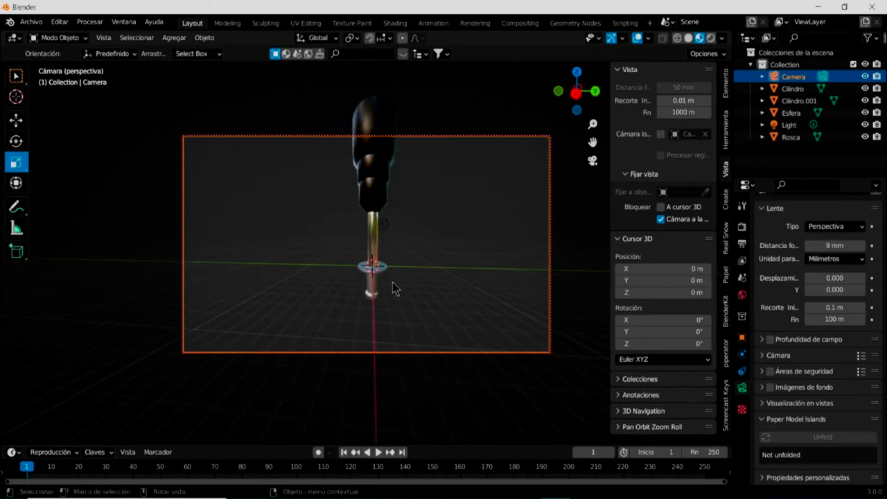
{"action": "scroll", "coordinate": [393, 281], "scroll_direction": "up", "scroll_amount": 1}
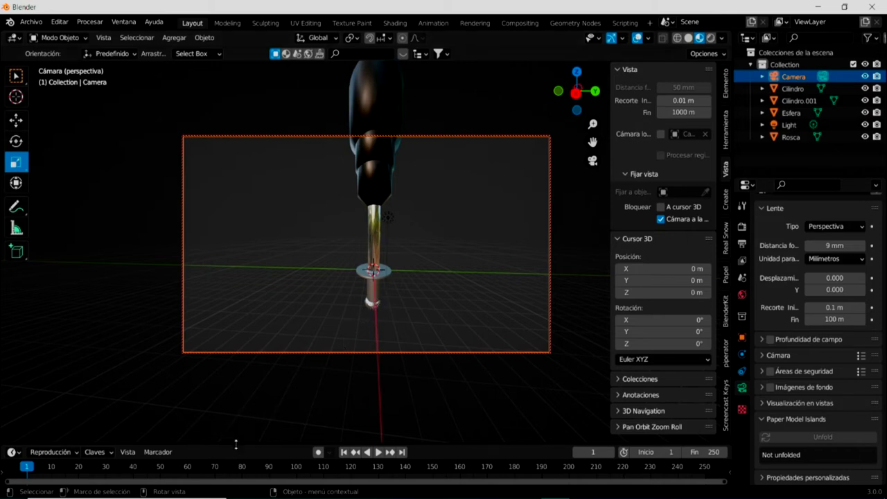
{"action": "left_click_drag", "start_coordinate": [236, 444], "coordinate": [236, 416]}
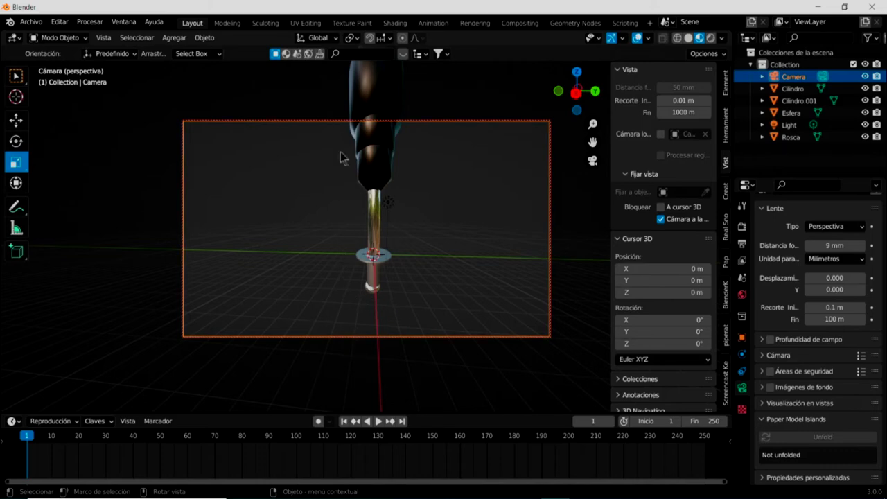
{"action": "key", "text": "KP_0"}
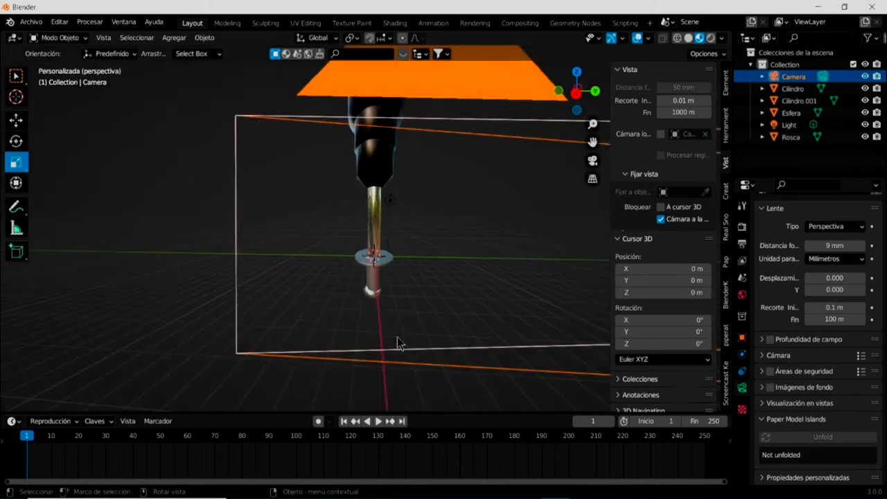
Step: Keyframe the camera at frame 1 using the Location, Rotation & Scale keying set
{"action": "scroll", "coordinate": [376, 308], "scroll_direction": "down", "scroll_amount": 5}
{"action": "scroll", "coordinate": [375, 308], "scroll_direction": "down", "scroll_amount": 1}
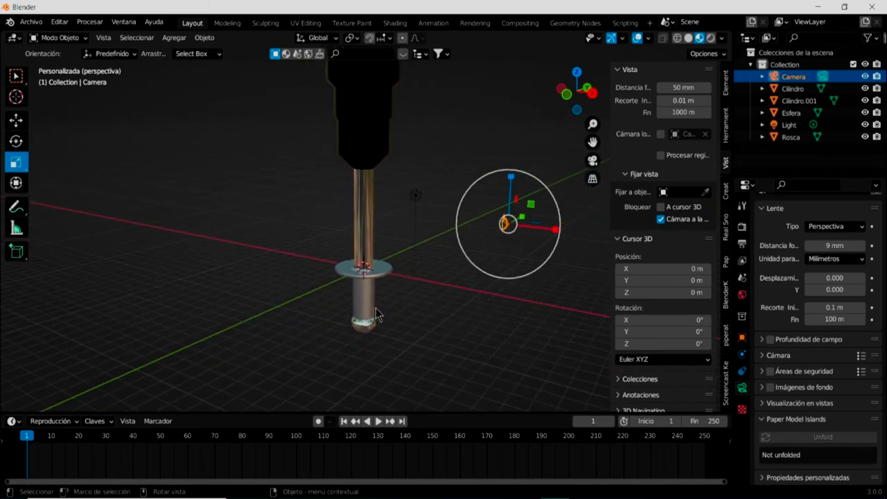
{"action": "left_click", "coordinate": [111, 422]}
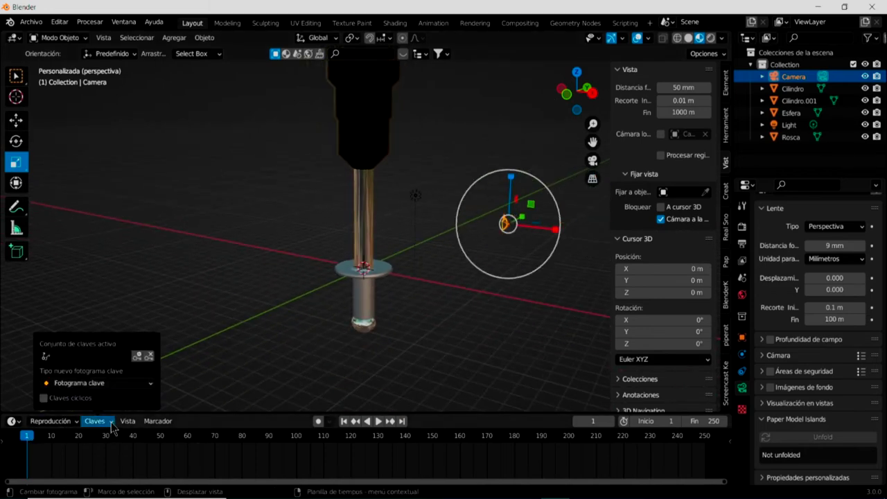
{"action": "left_click", "coordinate": [45, 356]}
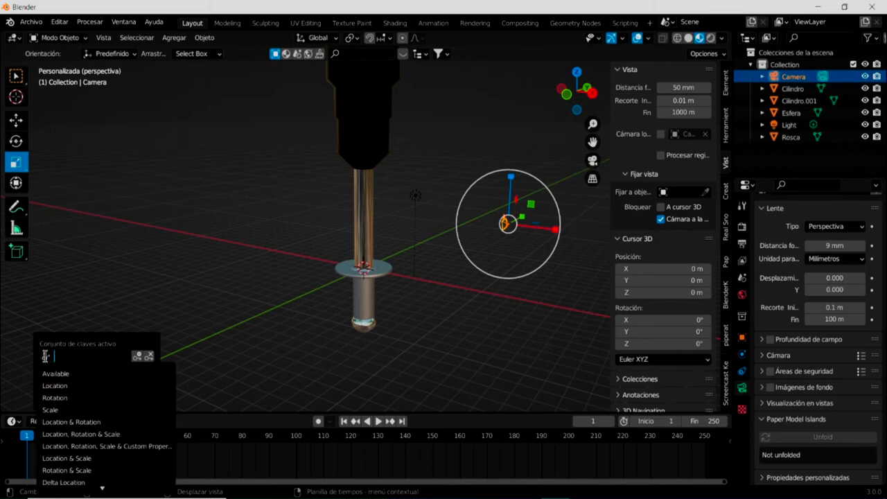
{"action": "left_click", "coordinate": [71, 433]}
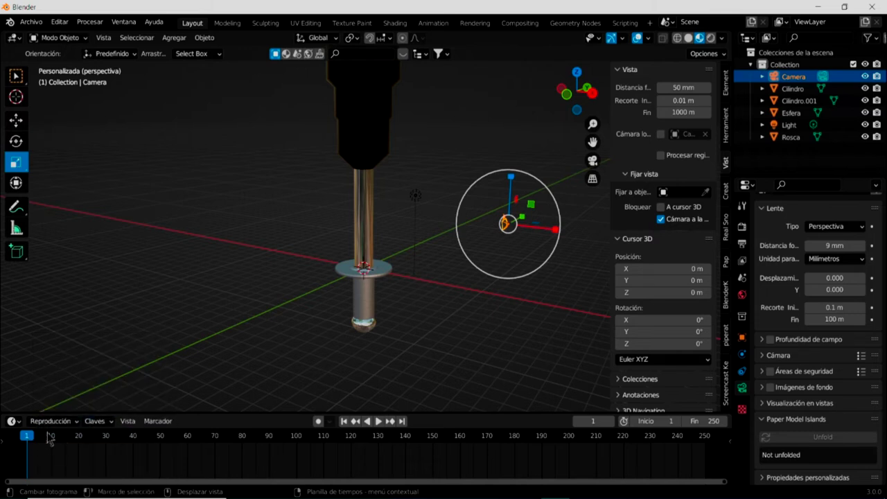
{"action": "left_click", "coordinate": [109, 421]}
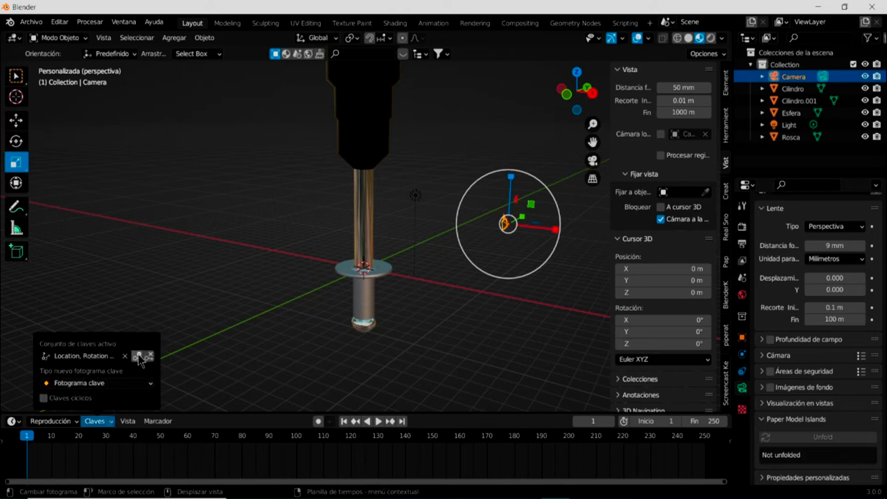
{"action": "left_click", "coordinate": [139, 357]}
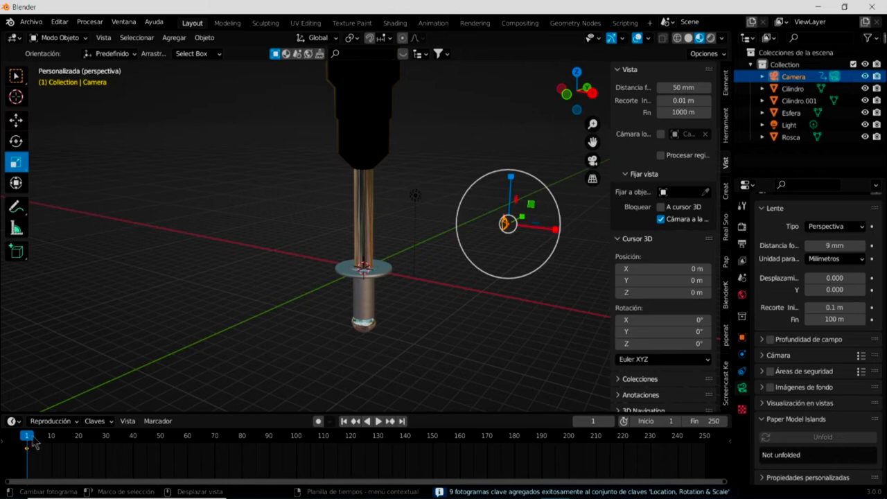
{"action": "left_click_drag", "start_coordinate": [28, 441], "coordinate": [135, 439]}
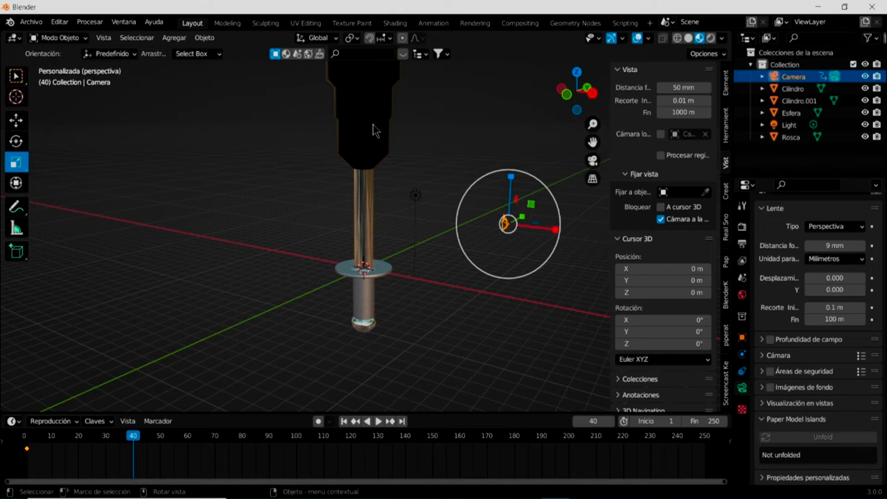
Step: Keyframe Cilindro moving down along Z at frames 40 and 64
{"action": "left_click", "coordinate": [373, 124]}
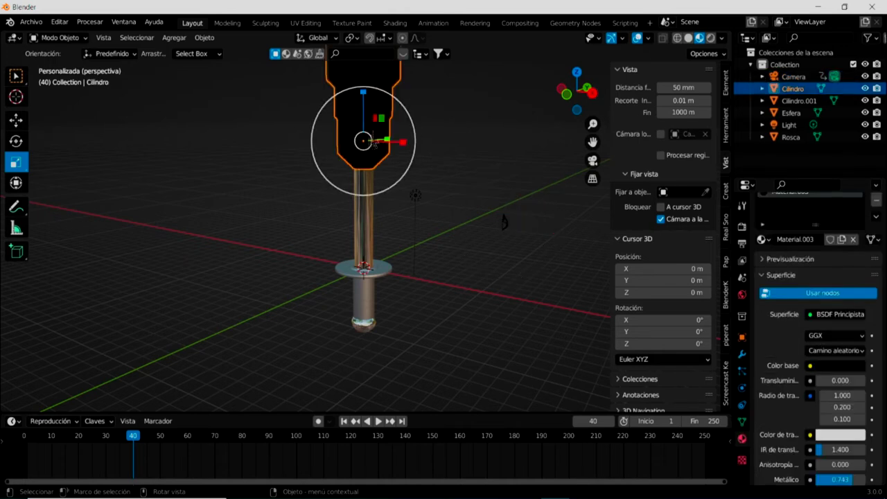
{"action": "left_click", "coordinate": [16, 120]}
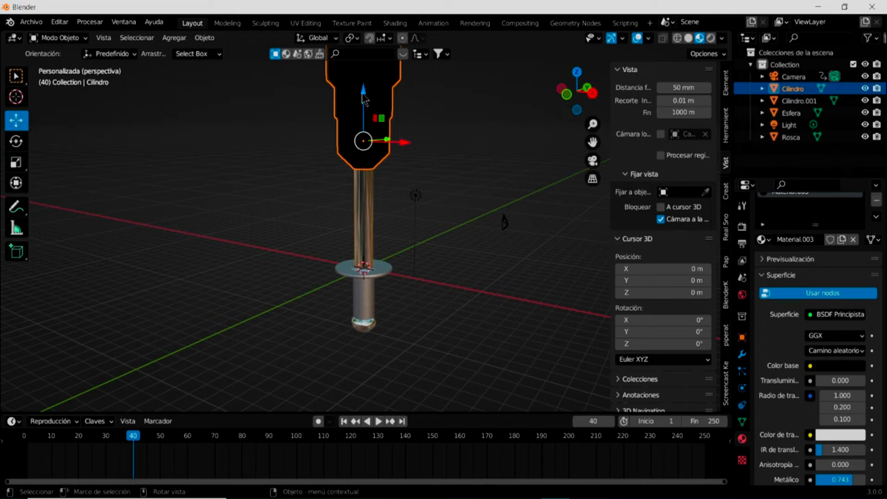
{"action": "left_click_drag", "start_coordinate": [364, 92], "coordinate": [360, 155]}
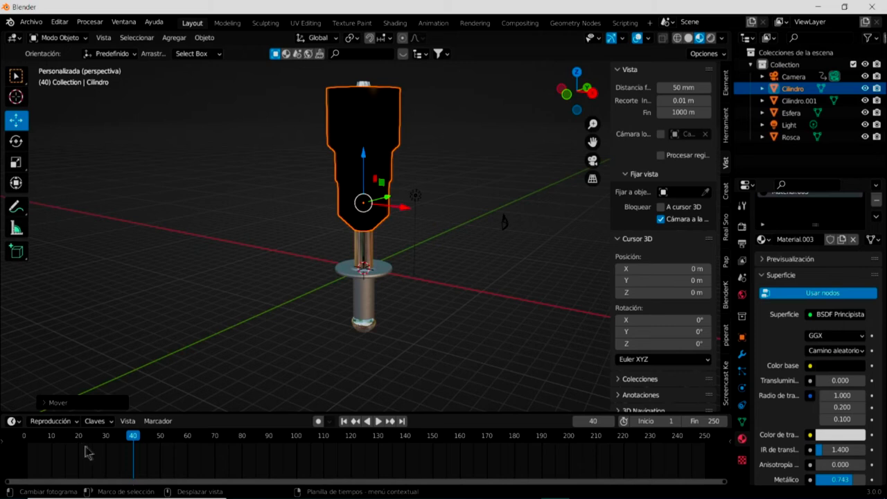
{"action": "left_click", "coordinate": [97, 421]}
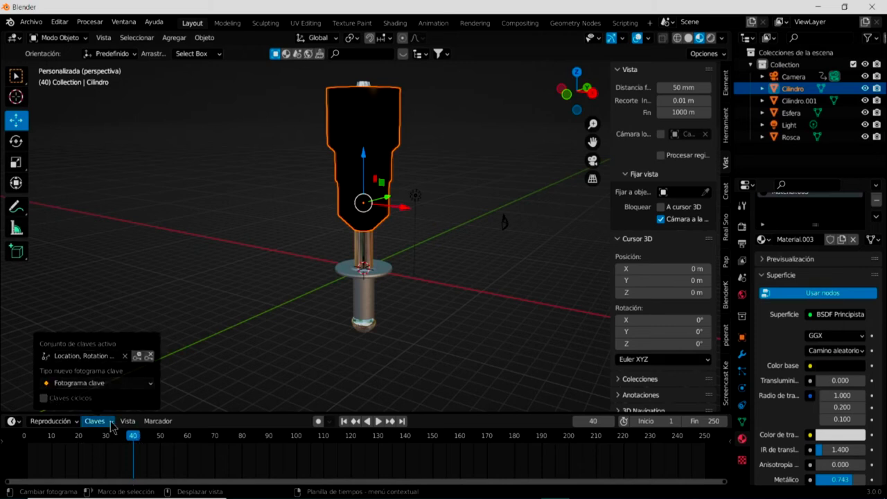
{"action": "left_click", "coordinate": [137, 358]}
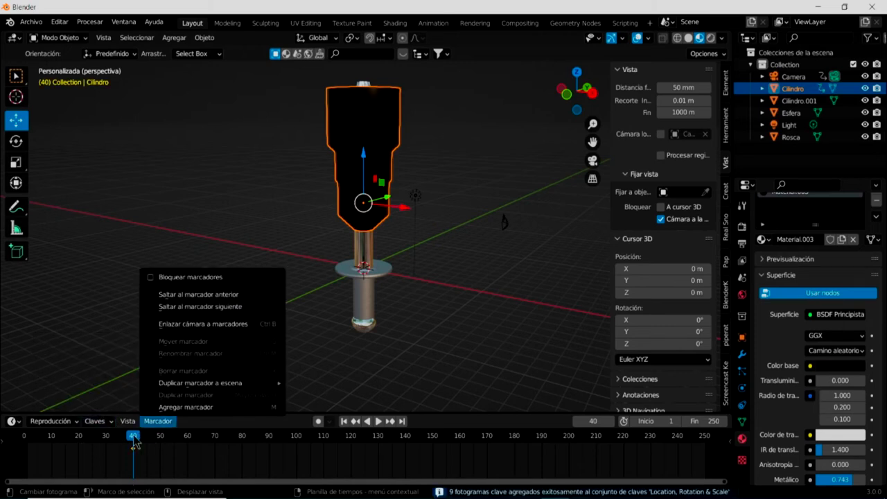
{"action": "left_click_drag", "start_coordinate": [136, 442], "coordinate": [199, 444]}
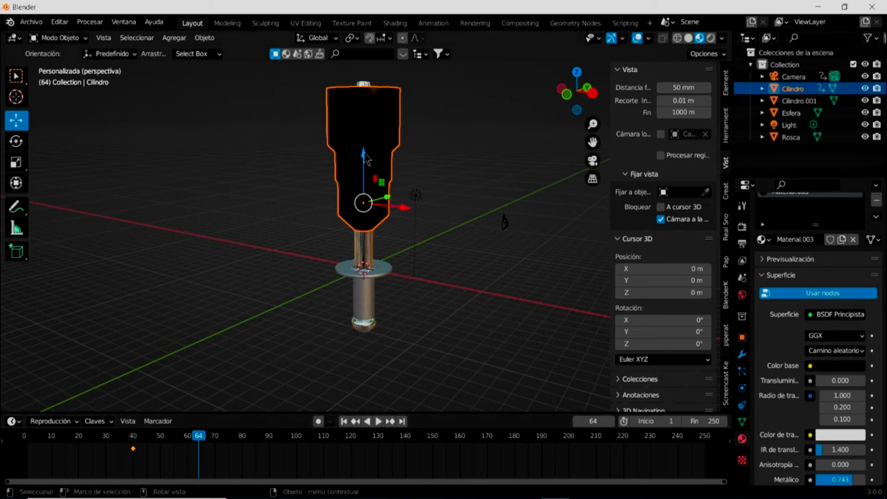
{"action": "left_click_drag", "start_coordinate": [366, 158], "coordinate": [372, 190]}
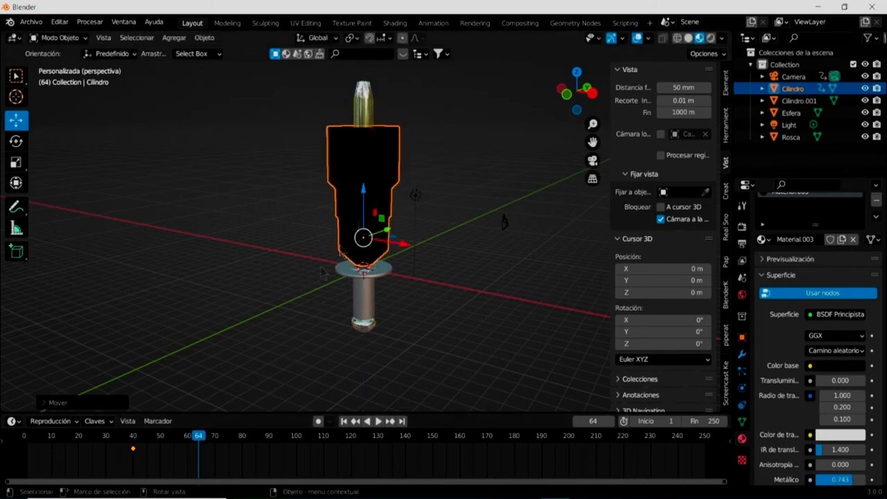
{"action": "left_click", "coordinate": [113, 423]}
{"action": "left_click", "coordinate": [138, 356]}
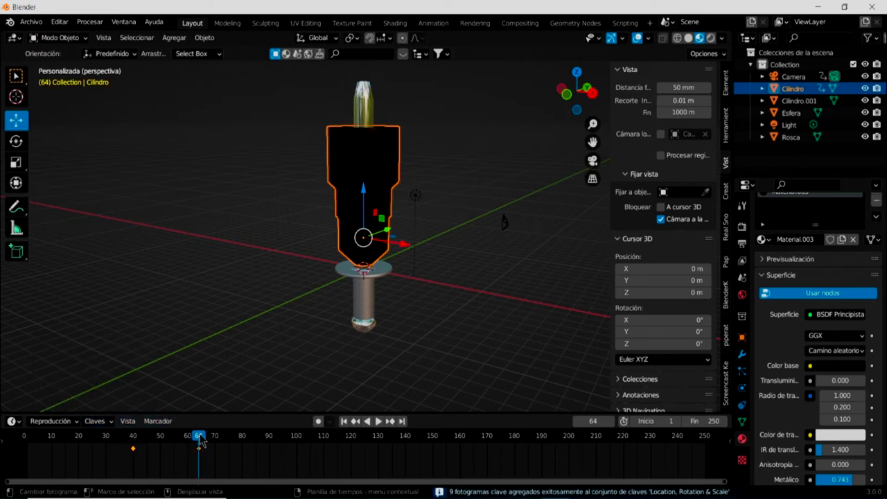
Step: At frame 1, raise Cilindro above the needle and keyframe that starting pose
{"action": "left_click_drag", "start_coordinate": [199, 438], "coordinate": [29, 447]}
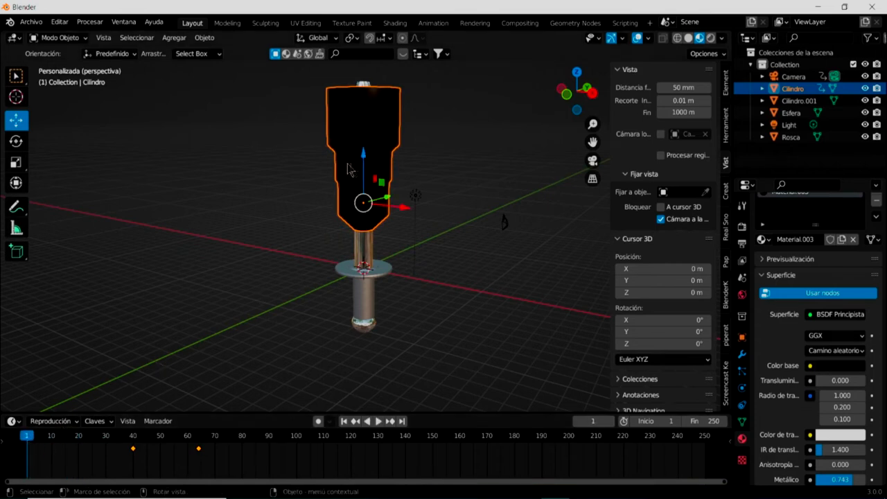
{"action": "left_click_drag", "start_coordinate": [363, 161], "coordinate": [358, 59]}
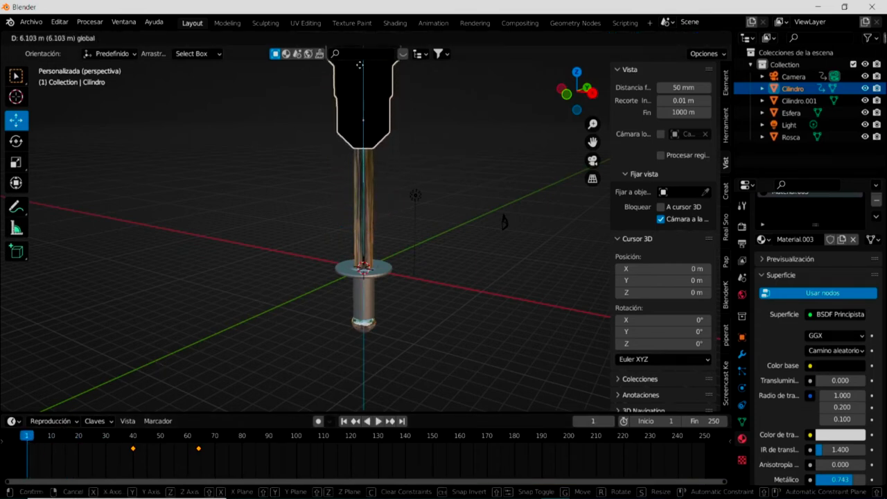
{"action": "left_click_drag", "start_coordinate": [359, 60], "coordinate": [330, 64]}
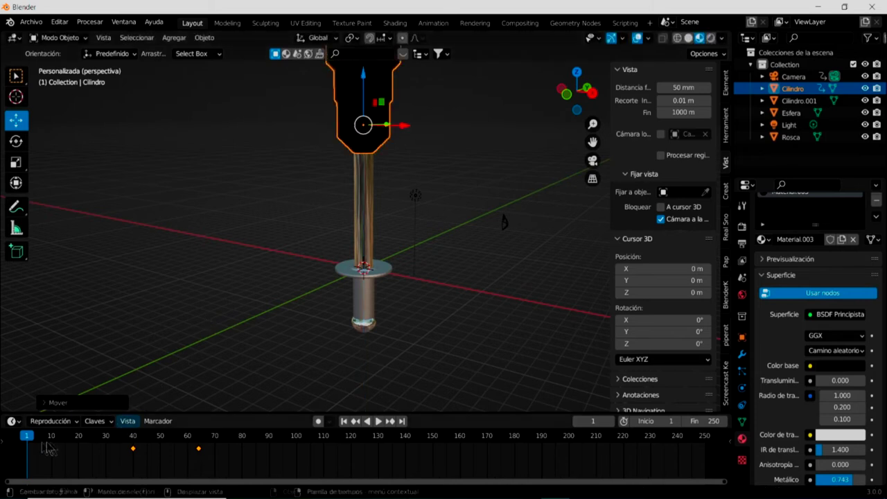
{"action": "left_click", "coordinate": [107, 422]}
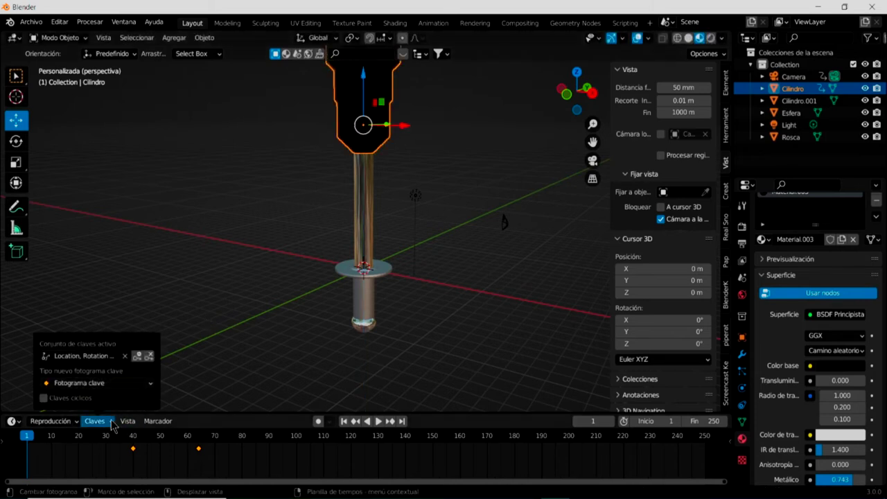
{"action": "left_click", "coordinate": [140, 357]}
Step: Preview the animation, advance to frame 95, and select the small Esfera sphere
{"action": "key", "text": "space"}
{"action": "left_click_drag", "start_coordinate": [27, 438], "coordinate": [214, 443]}
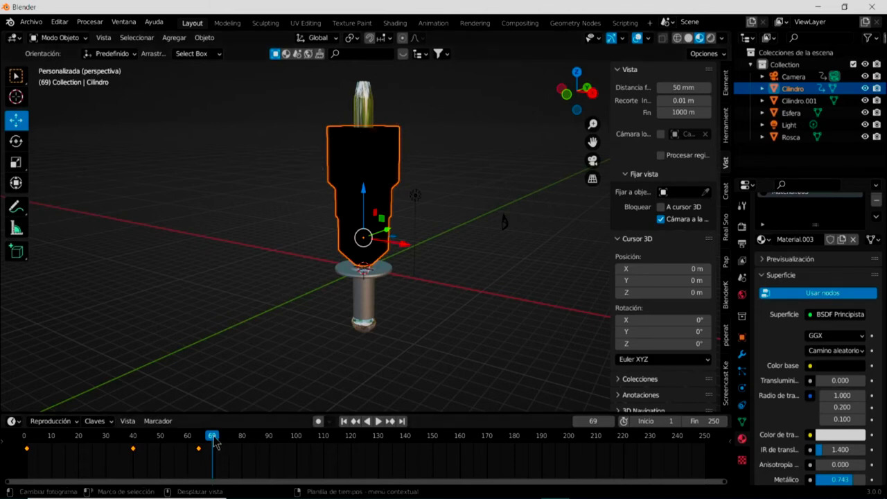
{"action": "left_click_drag", "start_coordinate": [216, 442], "coordinate": [283, 443]}
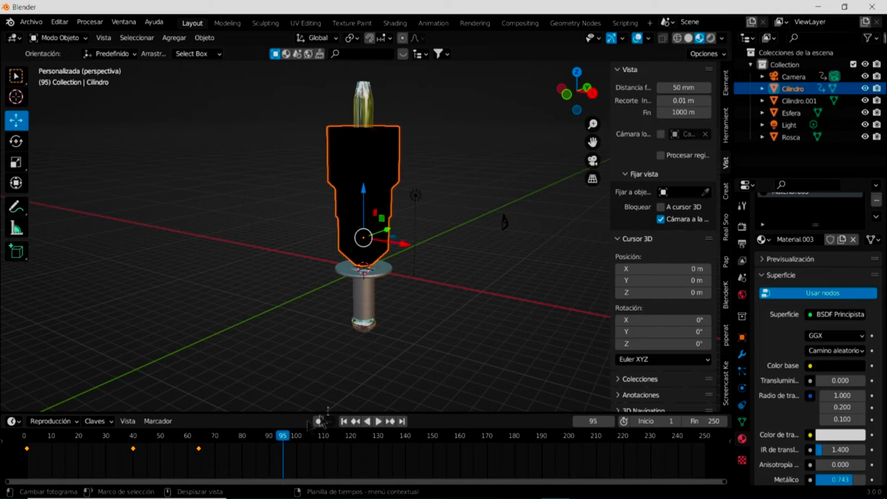
{"action": "left_click", "coordinate": [365, 324]}
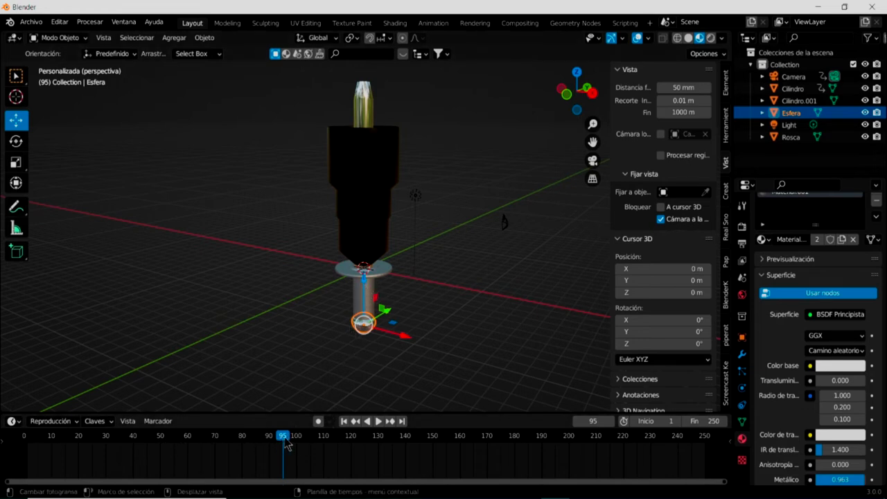
Step: Keyframe Esfera at frame 95, then raised inside the barrel at frame 133, and preview
{"action": "left_click", "coordinate": [97, 421]}
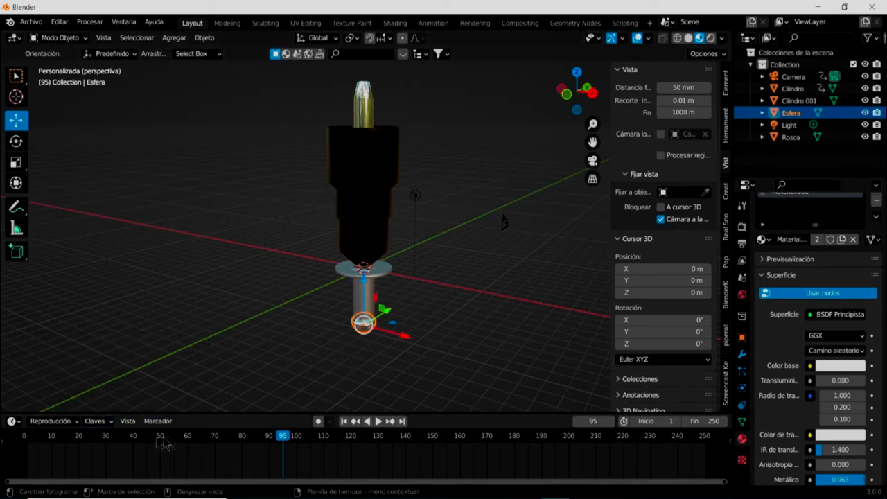
{"action": "left_click", "coordinate": [113, 423]}
{"action": "left_click", "coordinate": [137, 362]}
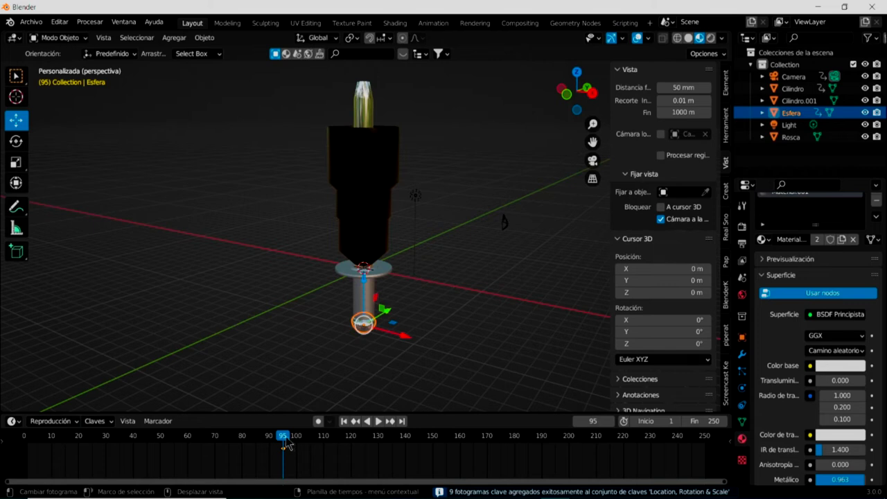
{"action": "left_click_drag", "start_coordinate": [284, 439], "coordinate": [386, 439]}
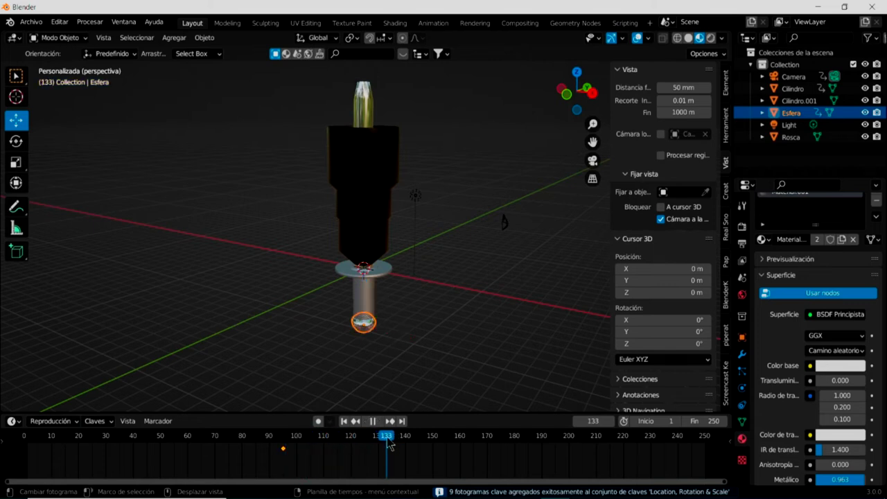
{"action": "left_click_drag", "start_coordinate": [365, 283], "coordinate": [362, 255]}
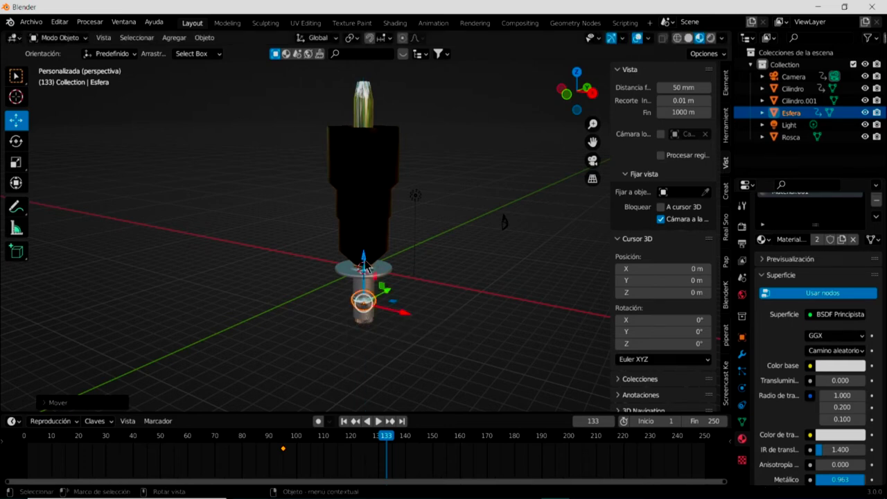
{"action": "left_click_drag", "start_coordinate": [366, 268], "coordinate": [366, 273]}
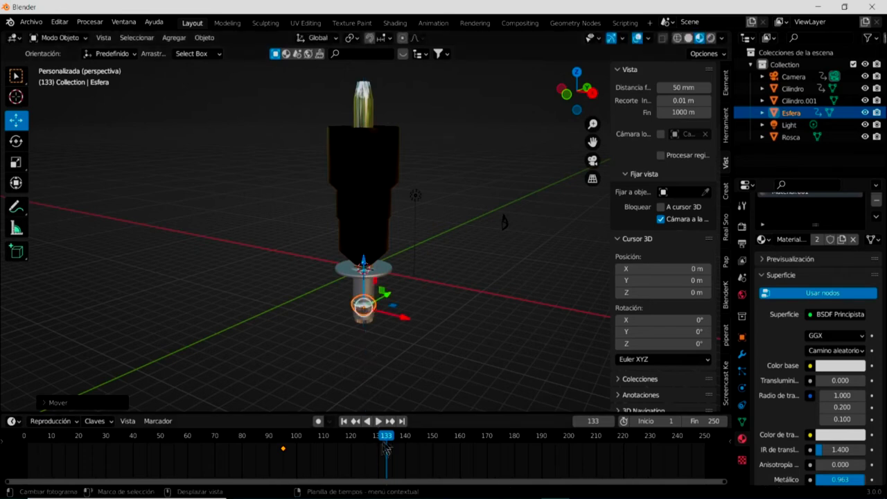
{"action": "left_click", "coordinate": [109, 423]}
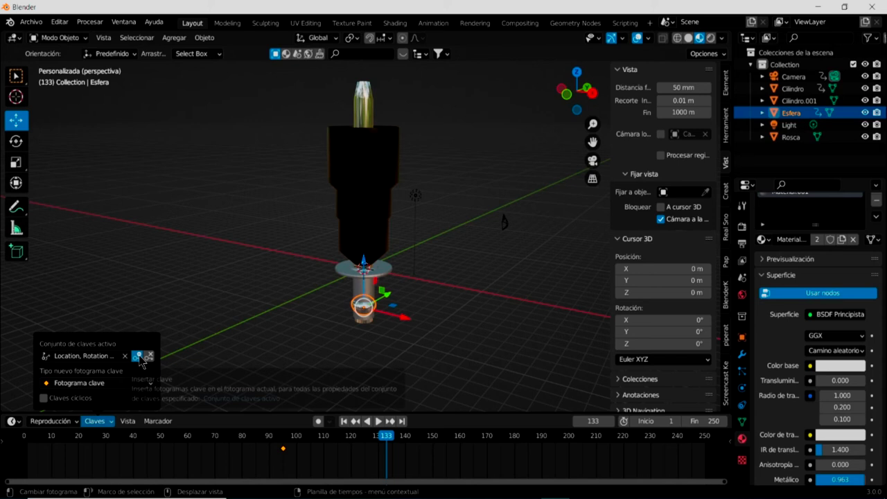
{"action": "left_click", "coordinate": [139, 357]}
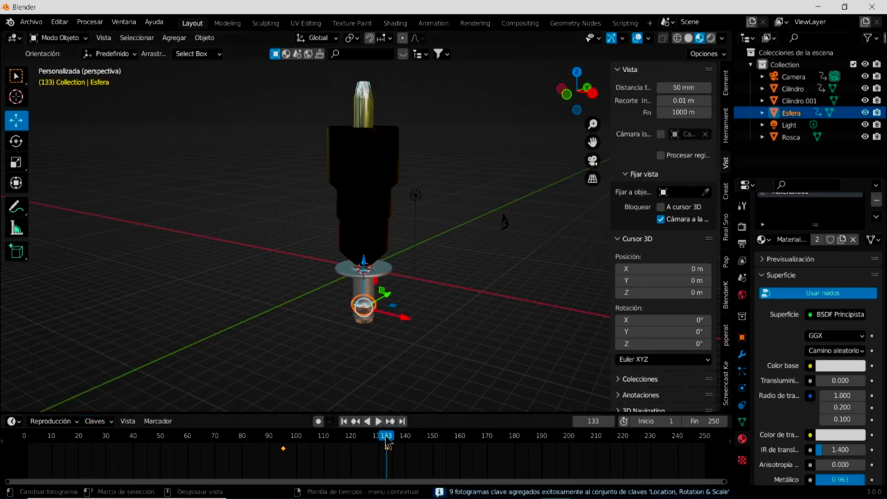
{"action": "key", "text": "space"}
{"action": "left_click_drag", "start_coordinate": [387, 444], "coordinate": [26, 454]}
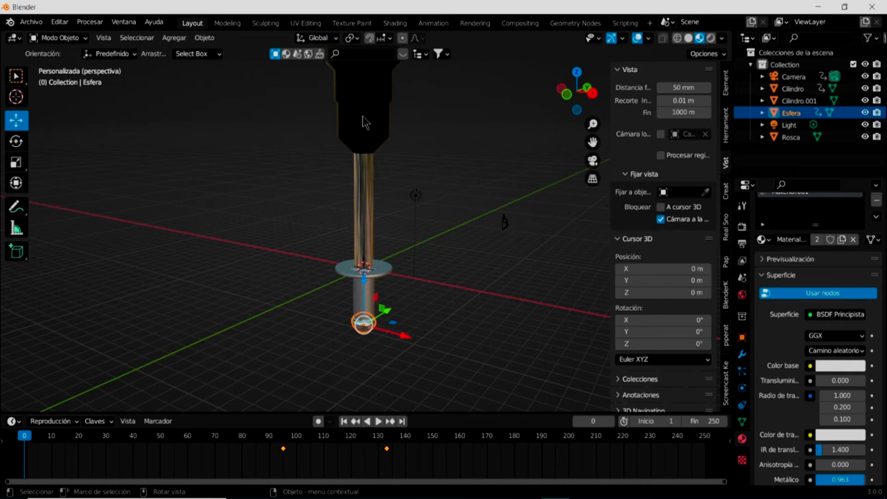
{"action": "left_click", "coordinate": [365, 123]}
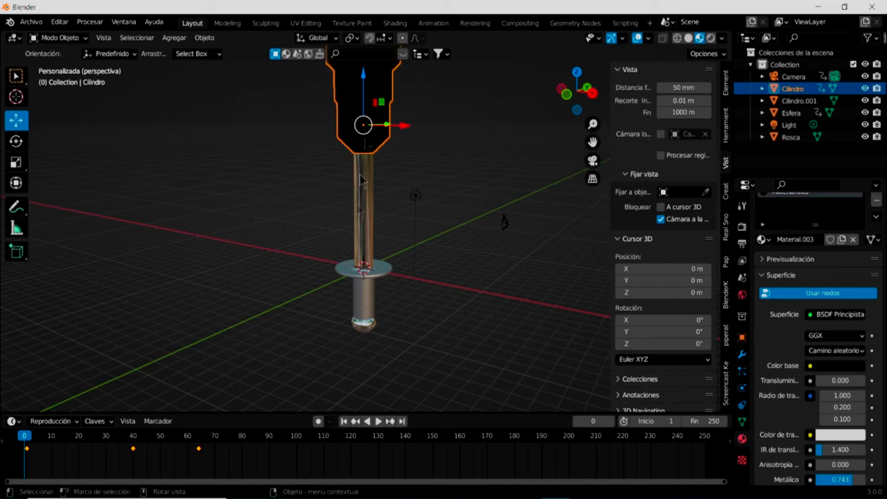
{"action": "left_click", "coordinate": [364, 326]}
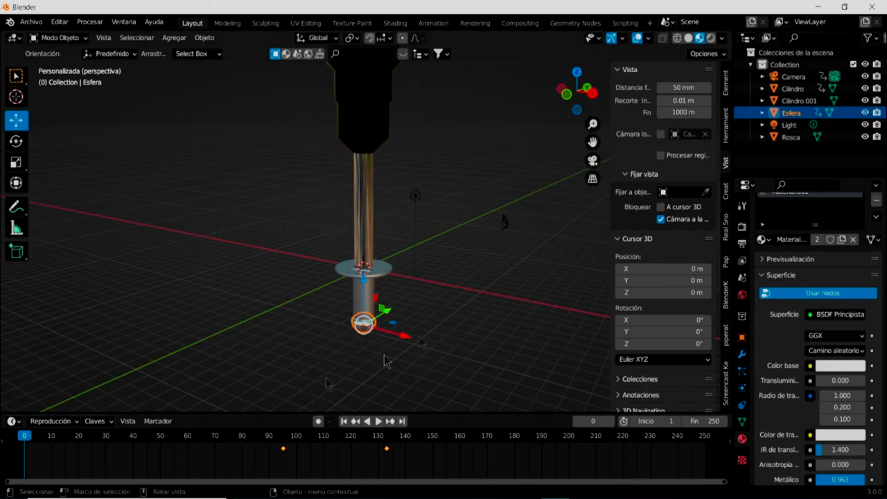
{"action": "left_click", "coordinate": [363, 307]}
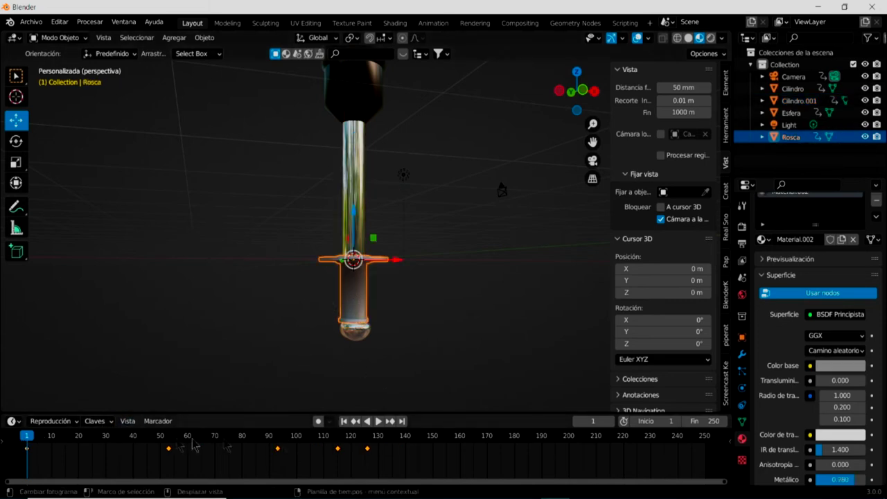
{"action": "key", "text": "space"}
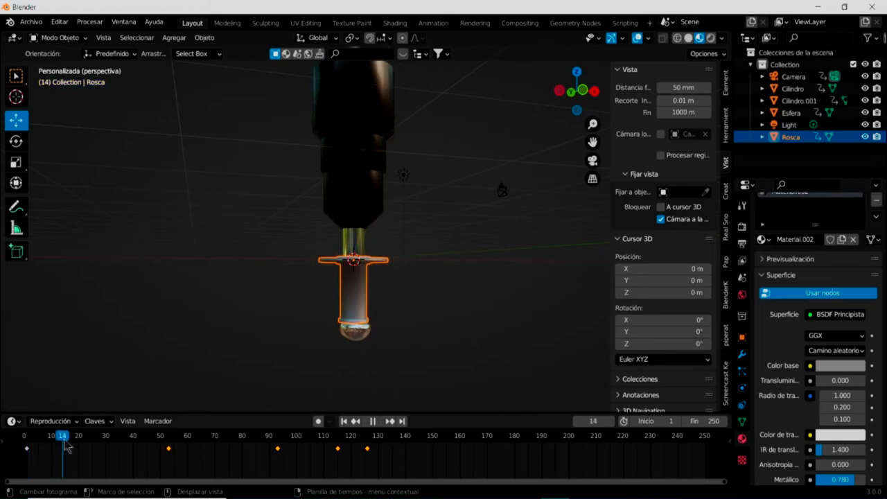
{"action": "mouse_move", "coordinate": [107, 452]}
{"action": "left_mouse_down"}
{"action": "mouse_move", "coordinate": [369, 454]}
{"action": "mouse_move", "coordinate": [52, 438]}
{"action": "mouse_move", "coordinate": [104, 450]}
{"action": "mouse_move", "coordinate": [368, 452]}
{"action": "mouse_move", "coordinate": [28, 437]}
{"action": "left_mouse_up"}
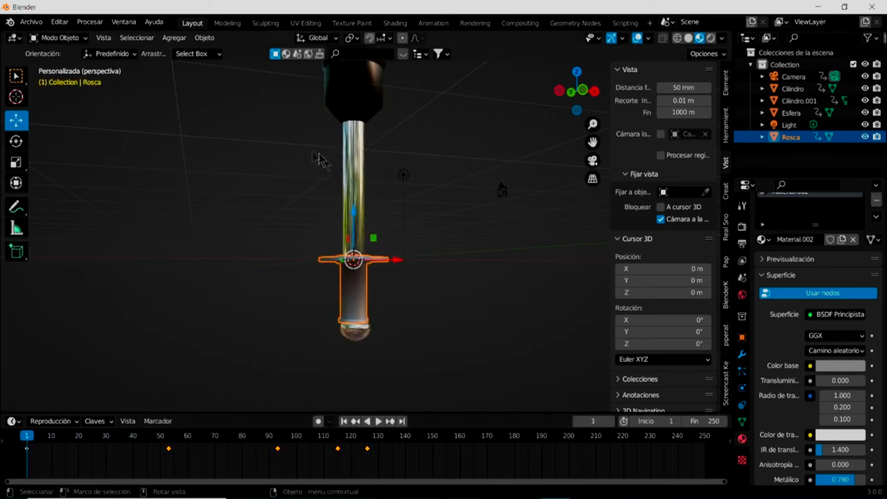
{"action": "left_click", "coordinate": [379, 422]}
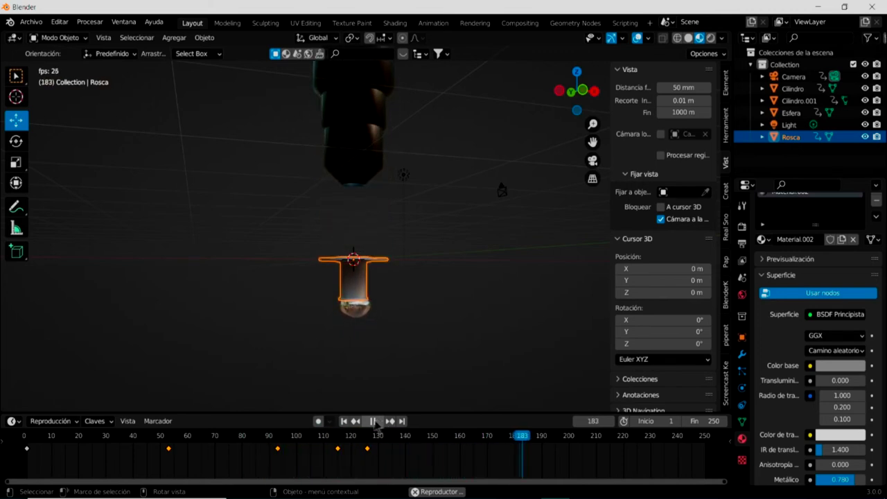
{"action": "left_click", "coordinate": [374, 421]}
{"action": "left_click_drag", "start_coordinate": [552, 442], "coordinate": [111, 436]}
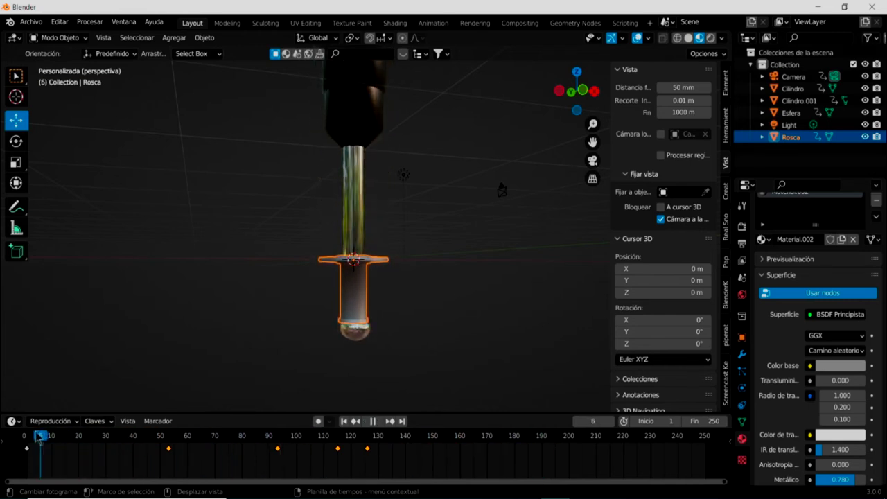
{"action": "left_click_drag", "start_coordinate": [109, 437], "coordinate": [31, 436]}
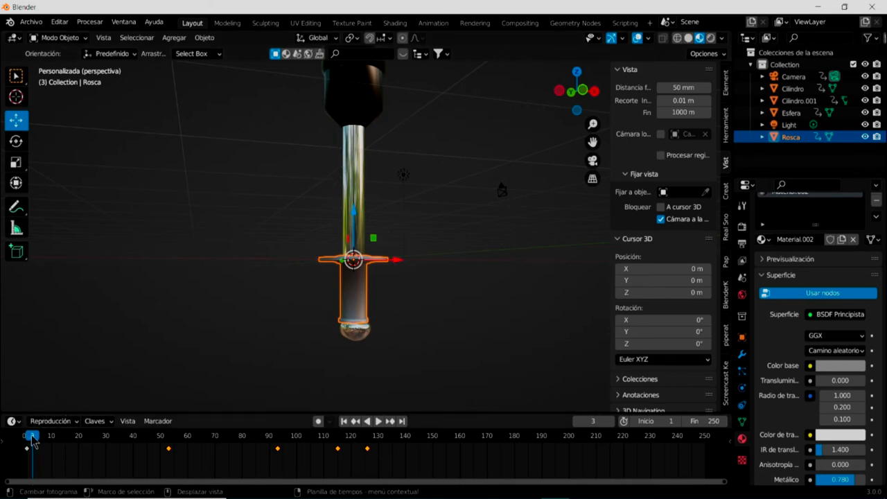
{"action": "left_click", "coordinate": [378, 422]}
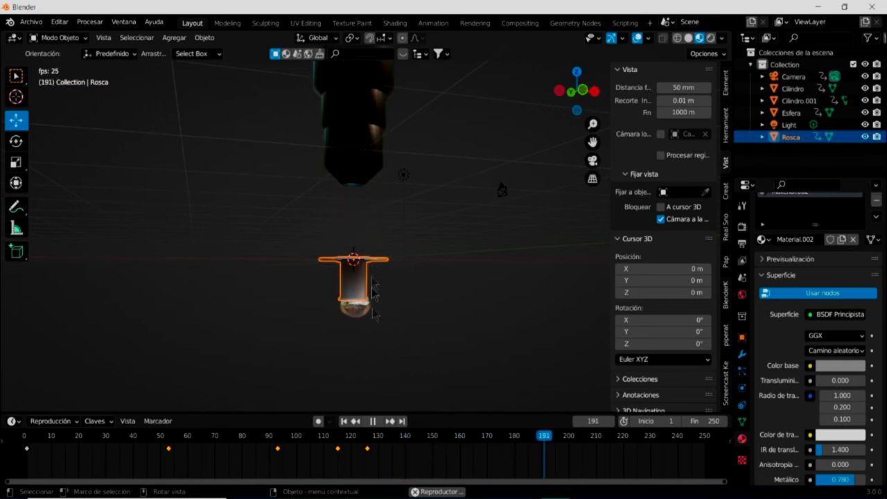
{"action": "key", "text": "space"}
{"action": "mouse_move", "coordinate": [372, 276]}
{"action": "middle_mouse_down"}
{"action": "mouse_move", "coordinate": [390, 389]}
{"action": "mouse_move", "coordinate": [394, 317]}
{"action": "middle_mouse_up"}
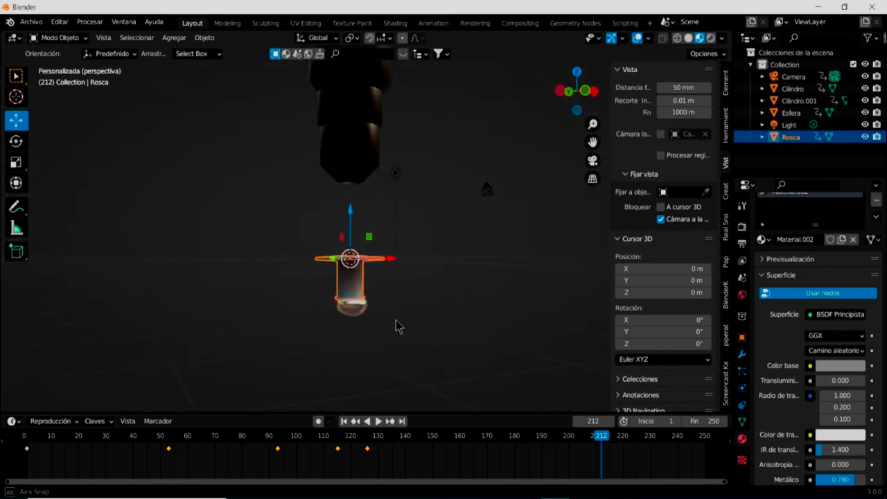
{"action": "left_click", "coordinate": [378, 421]}
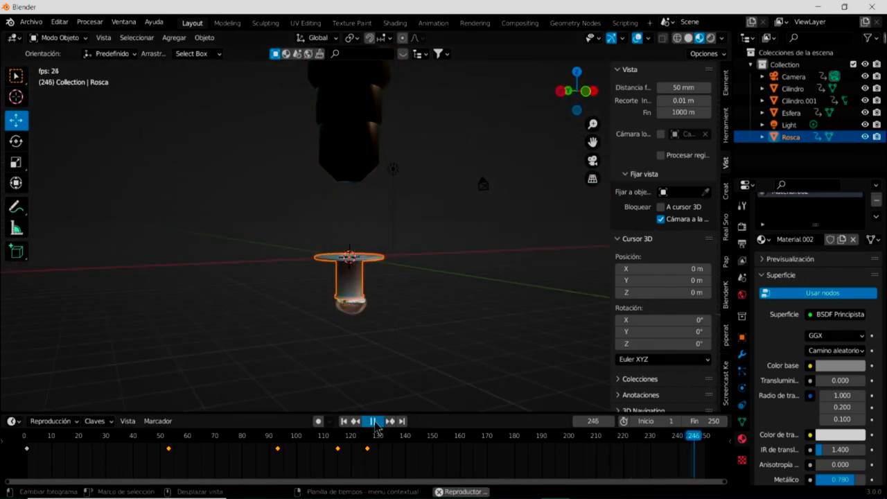
{"action": "middle_click_drag", "start_coordinate": [394, 317], "coordinate": [457, 355]}
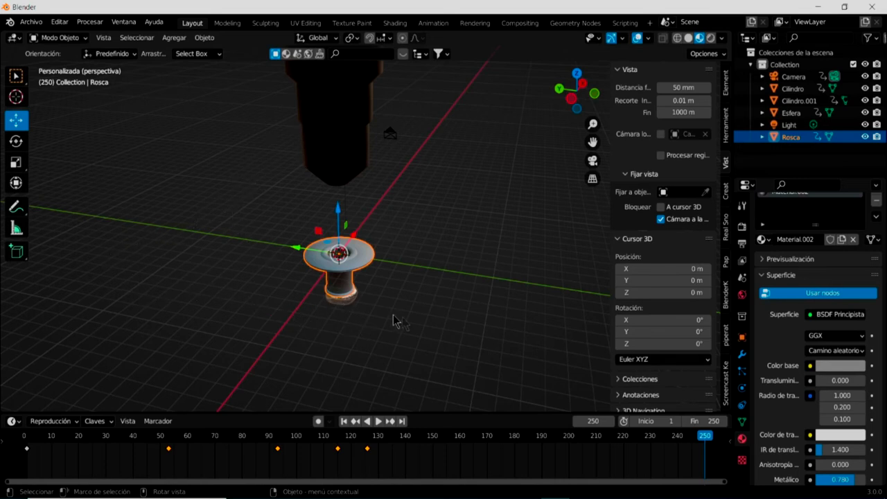
Step: Return to frame 1, deselect everything, and open the Add menu
{"action": "left_click", "coordinate": [344, 421]}
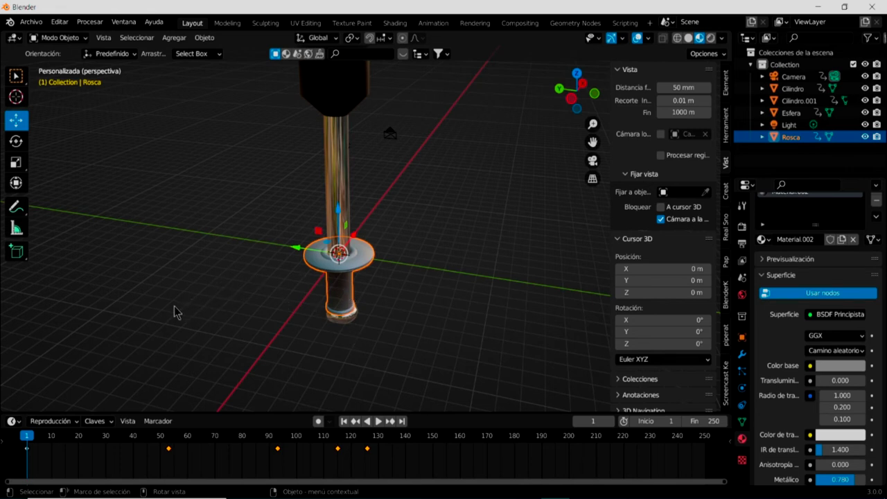
{"action": "key", "text": "alt+a"}
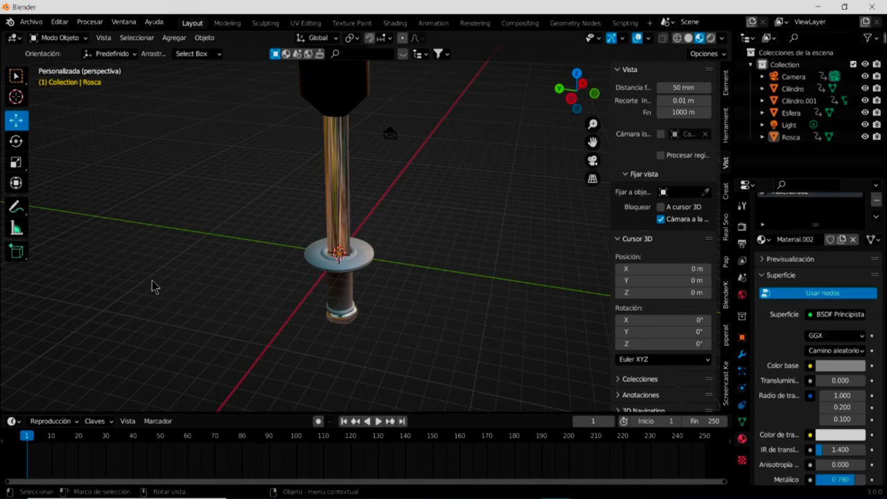
{"action": "left_click", "coordinate": [175, 38]}
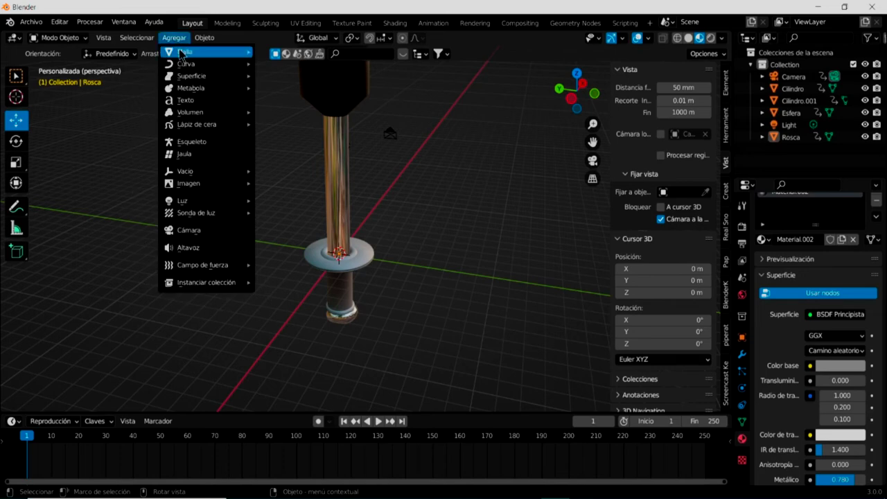
Step: Add a cube, lower it below the washer, and scale it into a wide flat slab
{"action": "mouse_move", "coordinate": [205, 52]}
{"action": "left_click", "coordinate": [280, 66]}
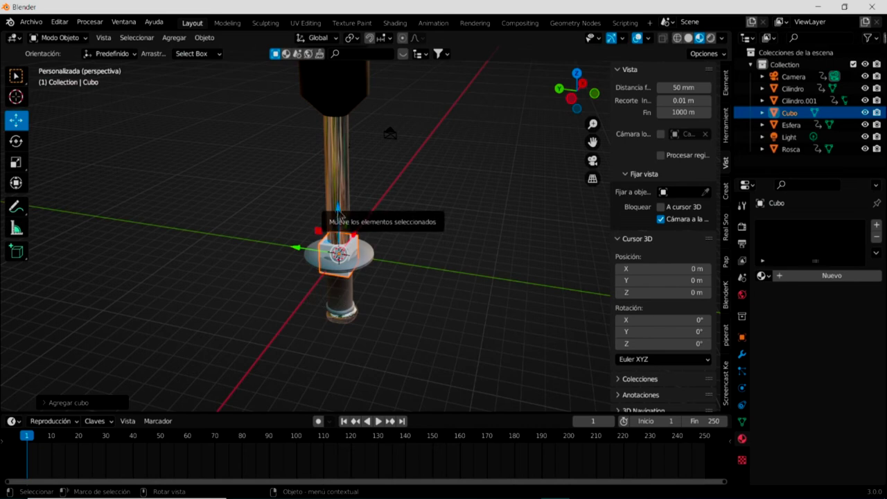
{"action": "left_click_drag", "start_coordinate": [336, 208], "coordinate": [337, 237]}
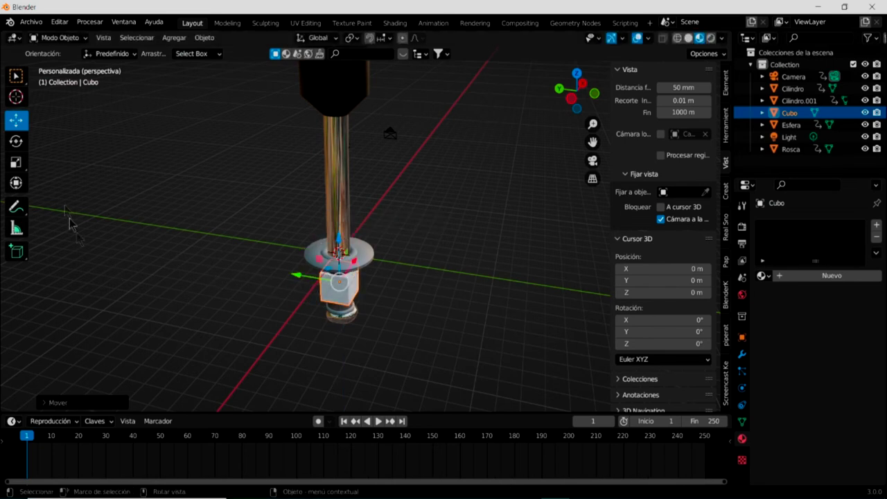
{"action": "left_click", "coordinate": [15, 163]}
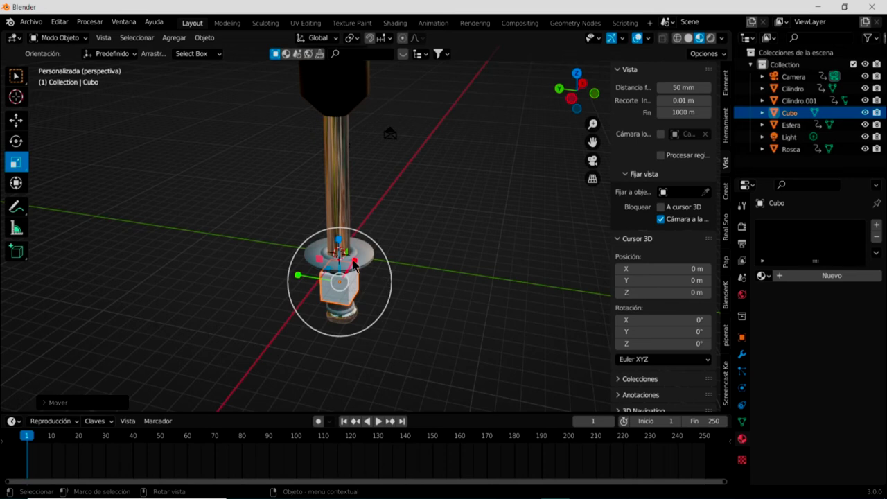
{"action": "left_click_drag", "start_coordinate": [355, 262], "coordinate": [409, 208]}
{"action": "left_click_drag", "start_coordinate": [298, 278], "coordinate": [882, 349]}
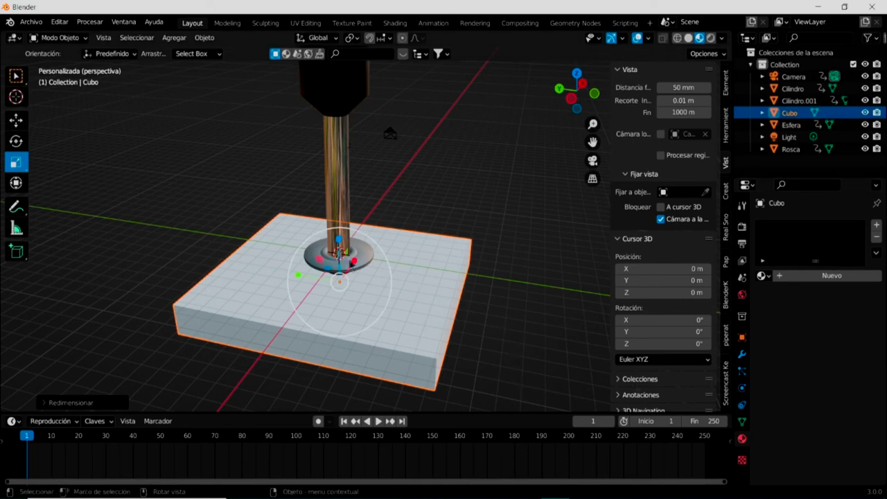
{"action": "left_click_drag", "start_coordinate": [357, 265], "coordinate": [348, 323]}
{"action": "mouse_move", "coordinate": [348, 323]}
{"action": "middle_mouse_down"}
{"action": "mouse_move", "coordinate": [355, 300]}
{"action": "mouse_move", "coordinate": [326, 340]}
{"action": "middle_mouse_up"}
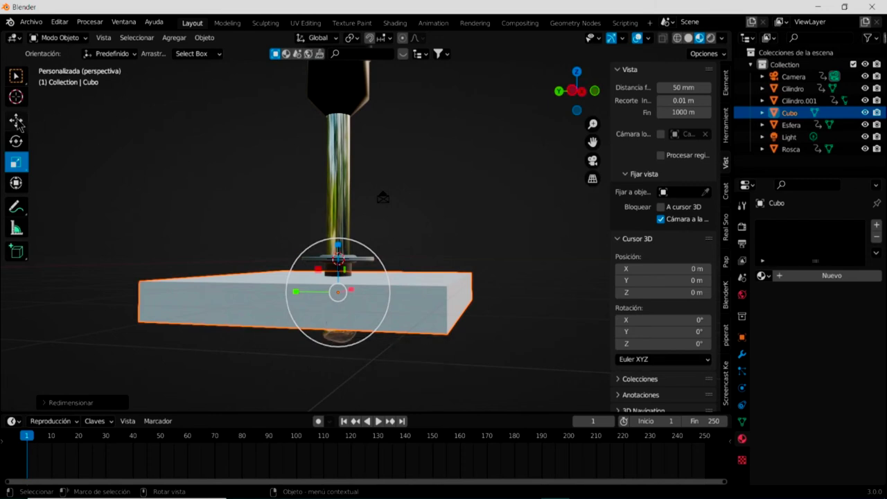
{"action": "key", "text": "KP_1"}
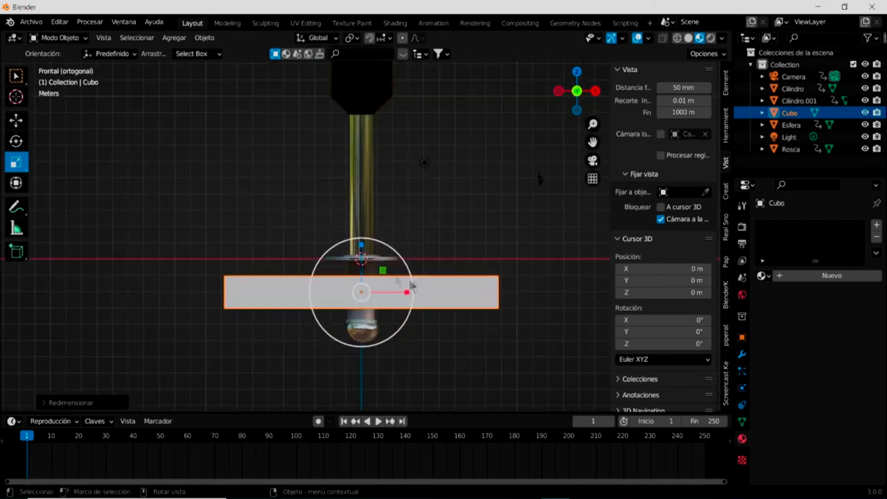
Step: Raise the slab to the washer's level and scrub the animation to around frame 142
{"action": "left_click", "coordinate": [15, 121]}
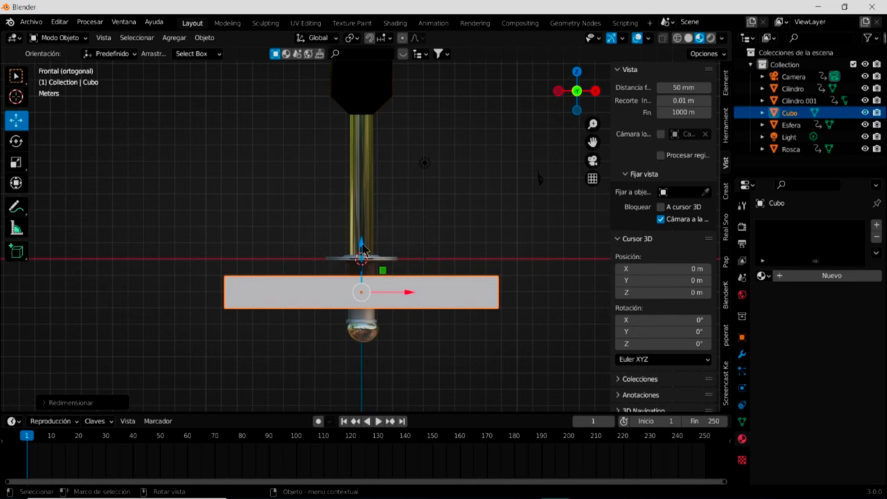
{"action": "left_click_drag", "start_coordinate": [361, 248], "coordinate": [359, 226]}
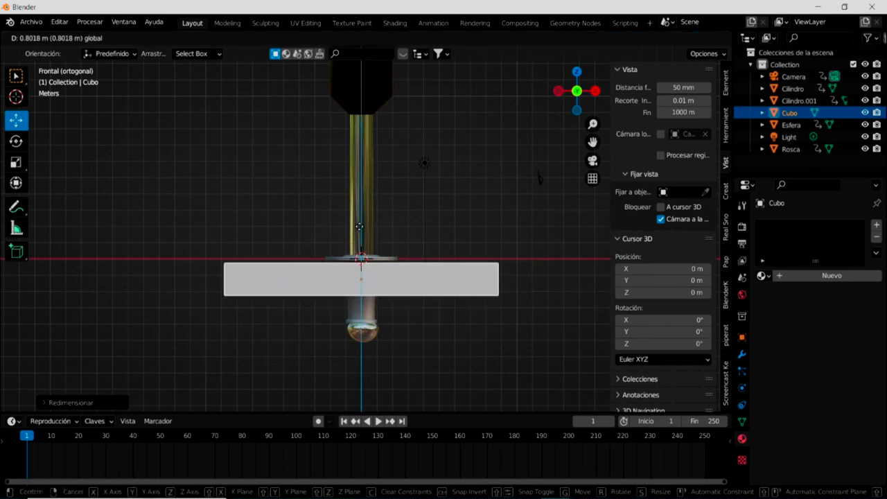
{"action": "key", "text": "space"}
{"action": "mouse_move", "coordinate": [28, 438]}
{"action": "left_mouse_down"}
{"action": "mouse_move", "coordinate": [452, 460]}
{"action": "mouse_move", "coordinate": [31, 438]}
{"action": "mouse_move", "coordinate": [401, 457]}
{"action": "left_mouse_up"}
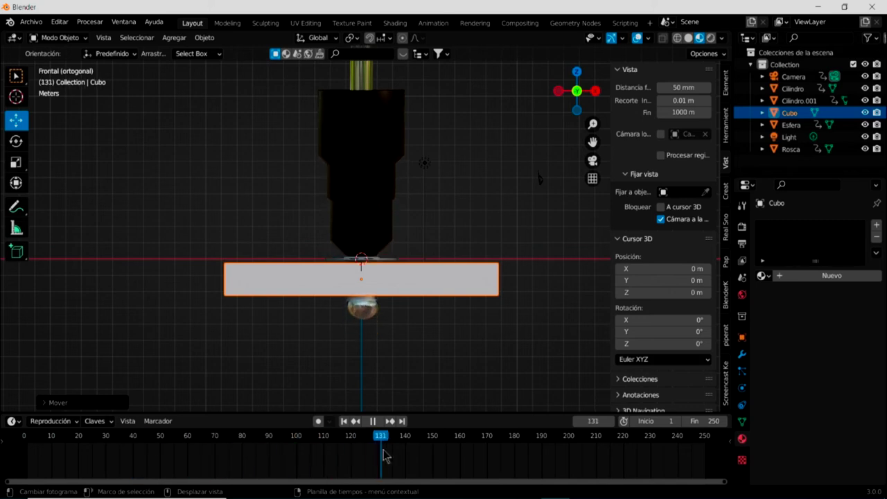
{"action": "mouse_move", "coordinate": [398, 361]}
{"action": "middle_mouse_down"}
{"action": "mouse_move", "coordinate": [406, 350]}
{"action": "mouse_move", "coordinate": [406, 447]}
{"action": "middle_mouse_up"}
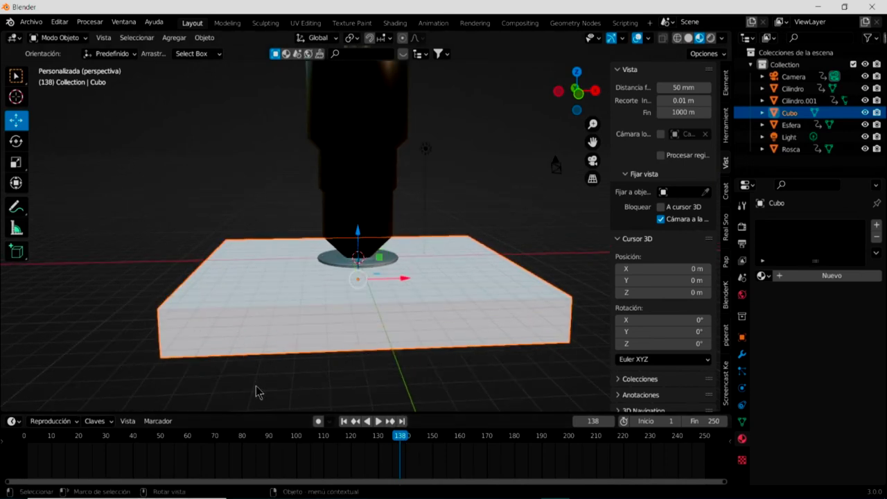
{"action": "middle_click_drag", "start_coordinate": [362, 333], "coordinate": [355, 335]}
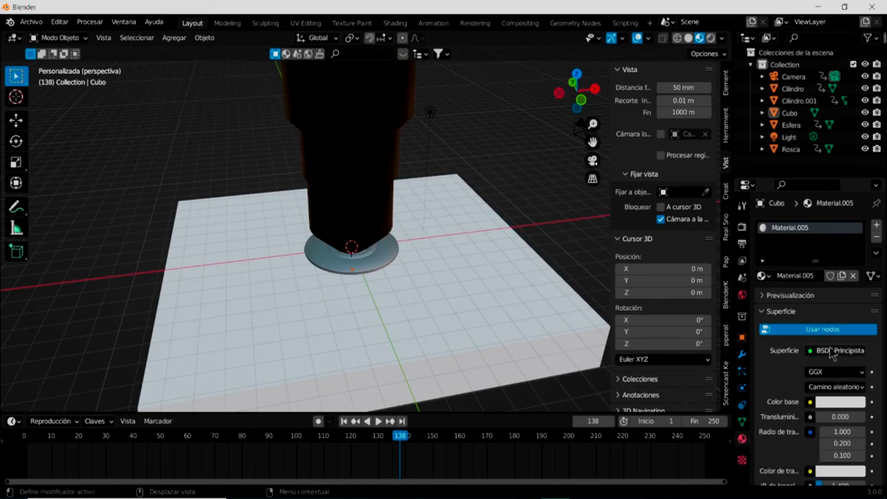
Step: Give the slab a green Glass BSDF surface
{"action": "left_click", "coordinate": [825, 354]}
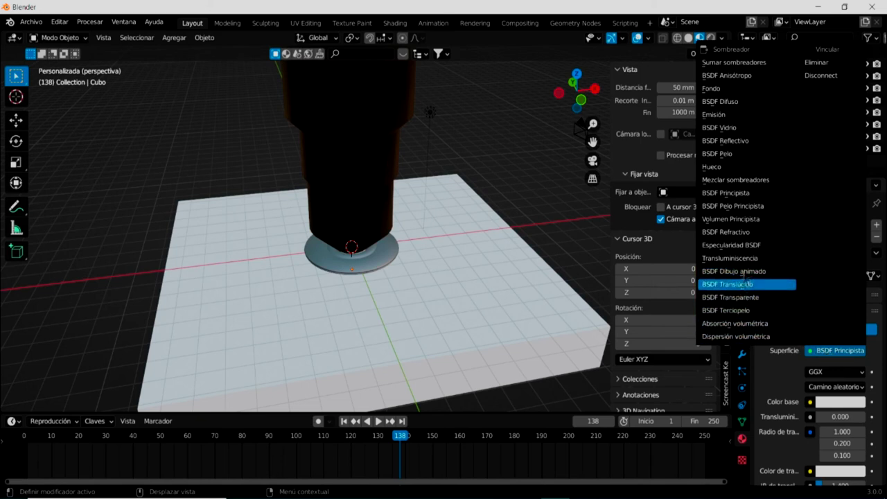
{"action": "left_click", "coordinate": [715, 298]}
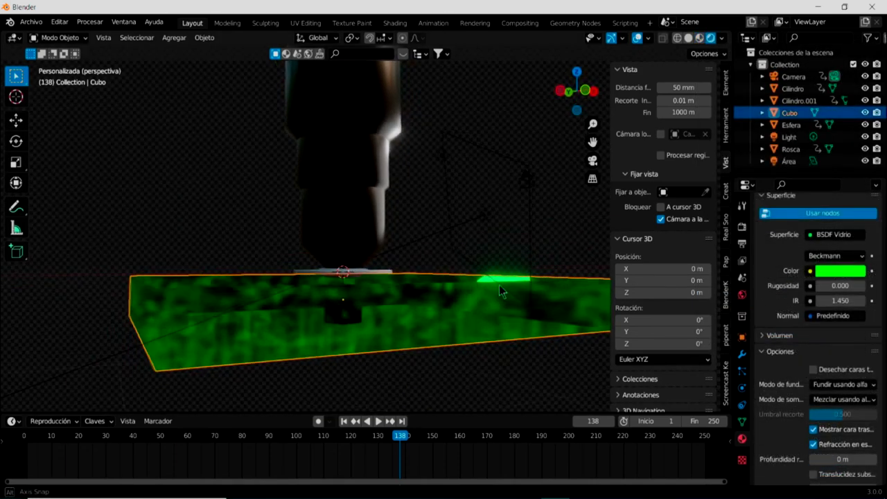
{"action": "middle_click_drag", "start_coordinate": [499, 286], "coordinate": [500, 285]}
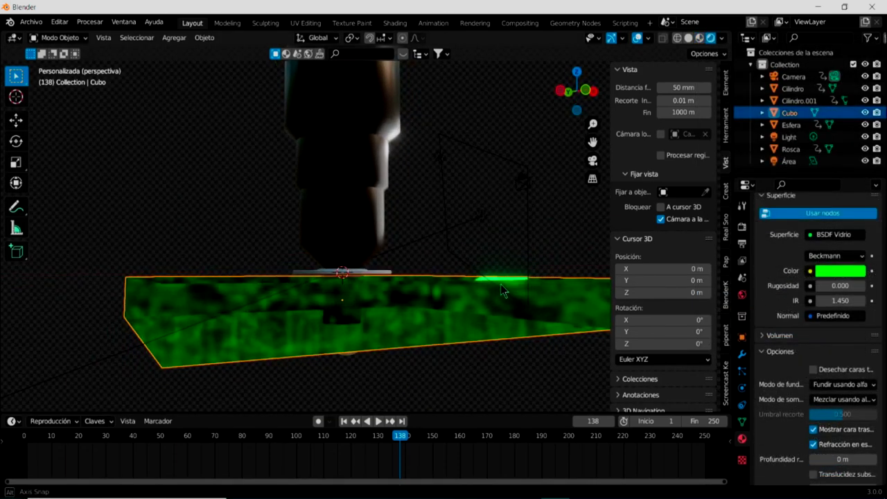
Step: Replay the animation from frame 1, then open the Add menu
{"action": "left_click", "coordinate": [344, 421]}
{"action": "left_click", "coordinate": [379, 421]}
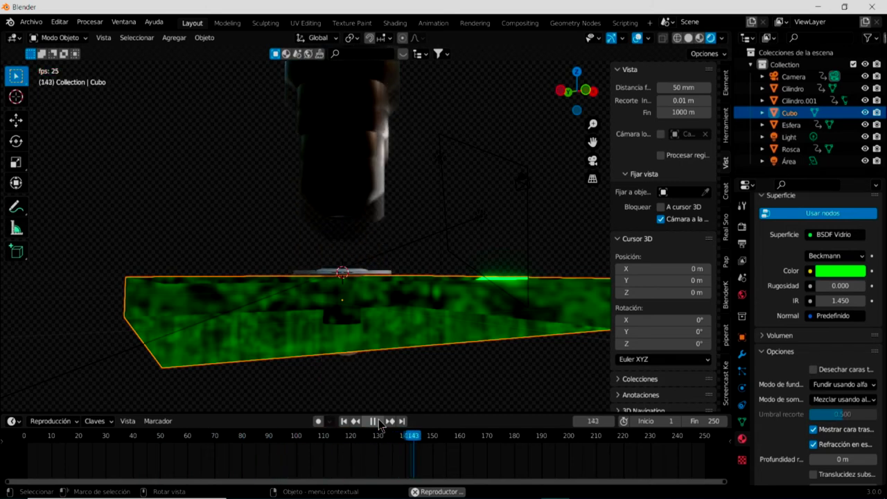
{"action": "left_click", "coordinate": [374, 421]}
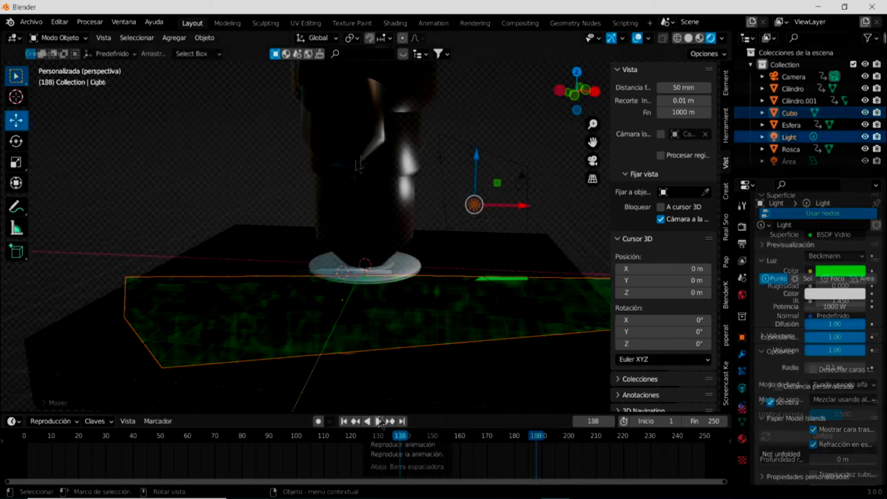
{"action": "left_click", "coordinate": [177, 39]}
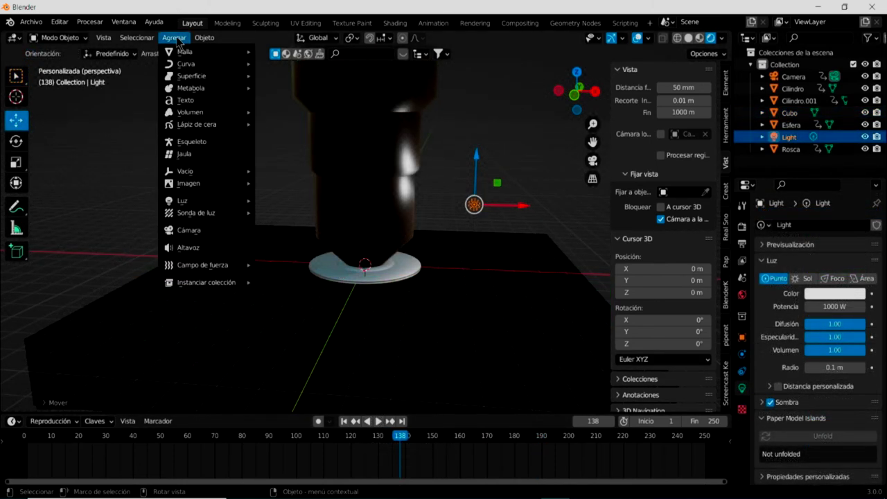
{"action": "mouse_move", "coordinate": [182, 201]}
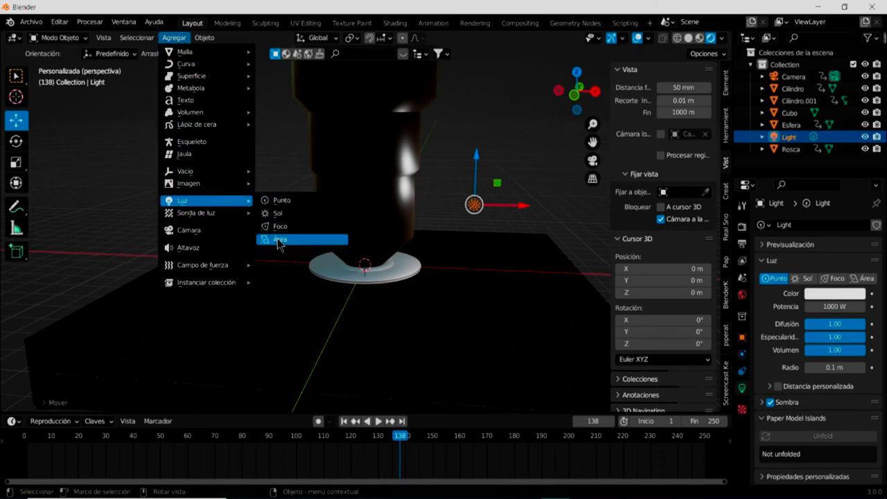
Step: Add an area light and move it up and to the left of the slab
{"action": "left_click", "coordinate": [279, 240]}
{"action": "left_click_drag", "start_coordinate": [366, 221], "coordinate": [376, 144]}
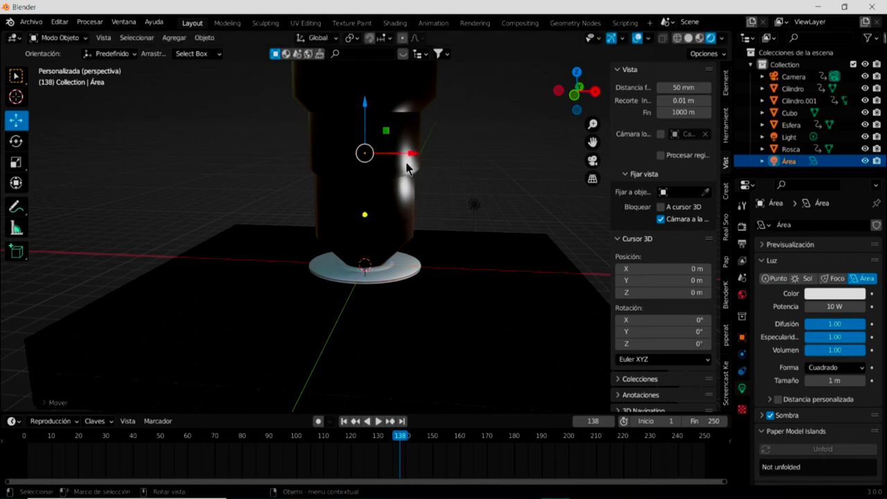
{"action": "key", "text": "KP_7"}
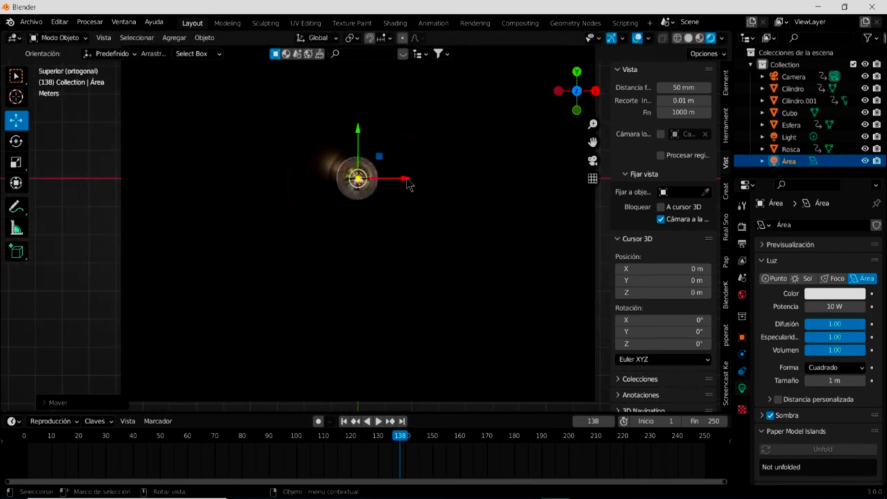
{"action": "left_click_drag", "start_coordinate": [407, 182], "coordinate": [271, 199]}
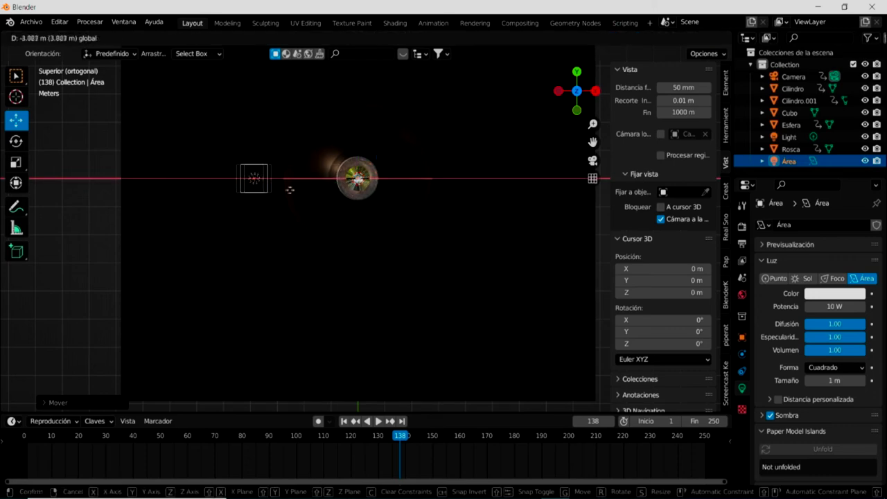
{"action": "middle_click_drag", "start_coordinate": [284, 281], "coordinate": [269, 201]}
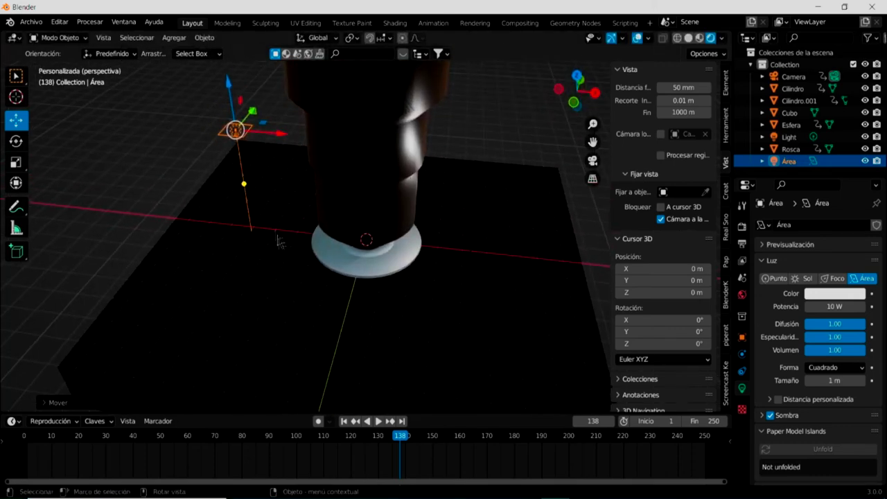
{"action": "key", "text": "KP_7"}
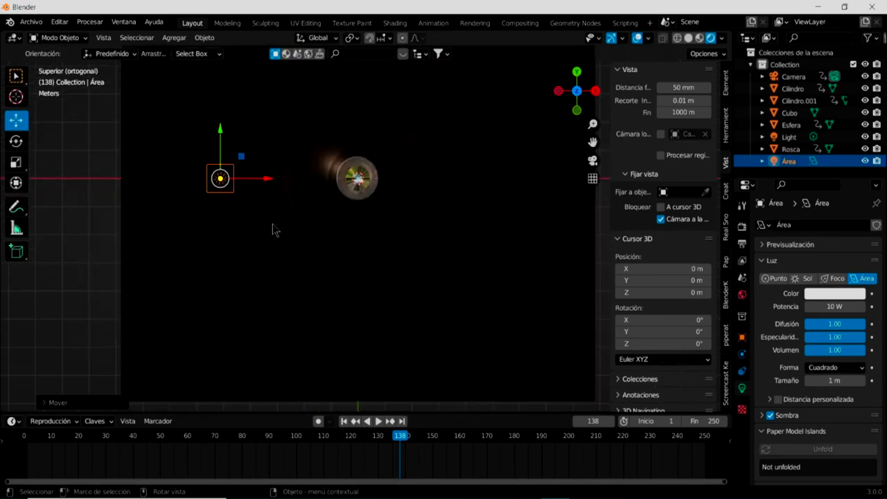
{"action": "key", "text": "KP_1"}
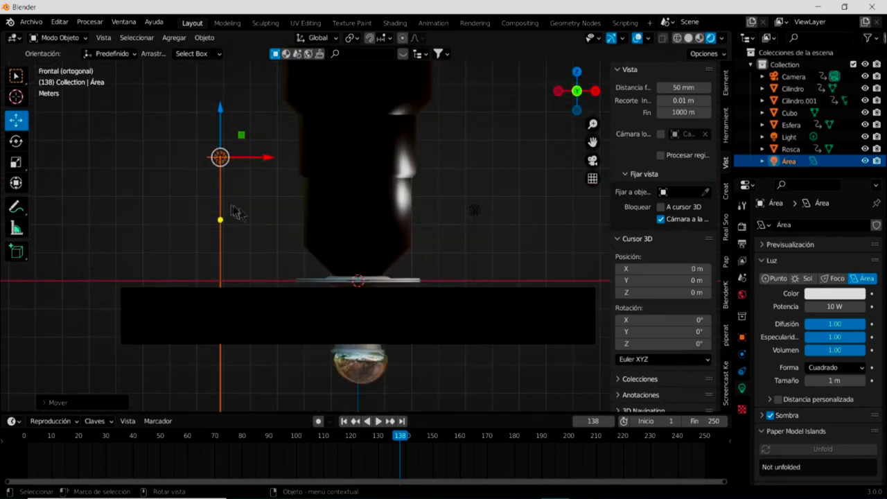
Step: Shift the Área light along Y and aim it toward the needle
{"action": "left_click_drag", "start_coordinate": [219, 219], "coordinate": [308, 214]}
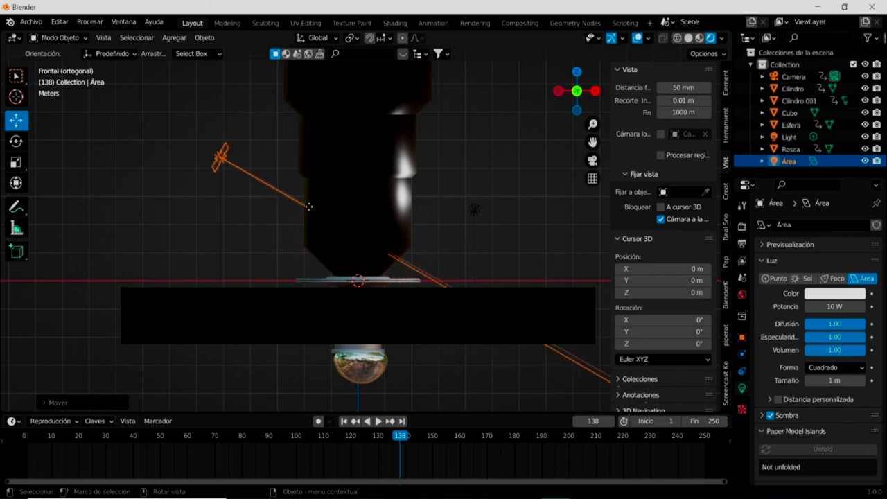
{"action": "key", "text": "KP_7"}
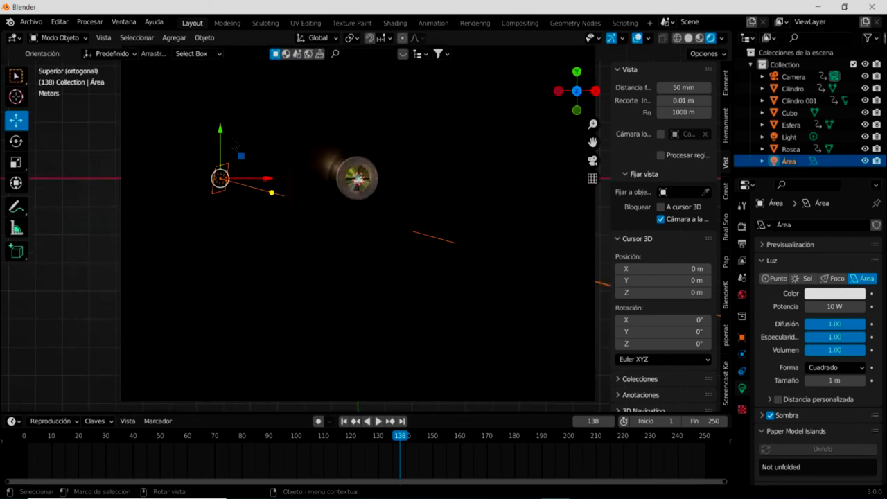
{"action": "mouse_move", "coordinate": [217, 145]}
{"action": "left_mouse_down"}
{"action": "mouse_move", "coordinate": [220, 195]}
{"action": "mouse_move", "coordinate": [312, 335]}
{"action": "left_mouse_up"}
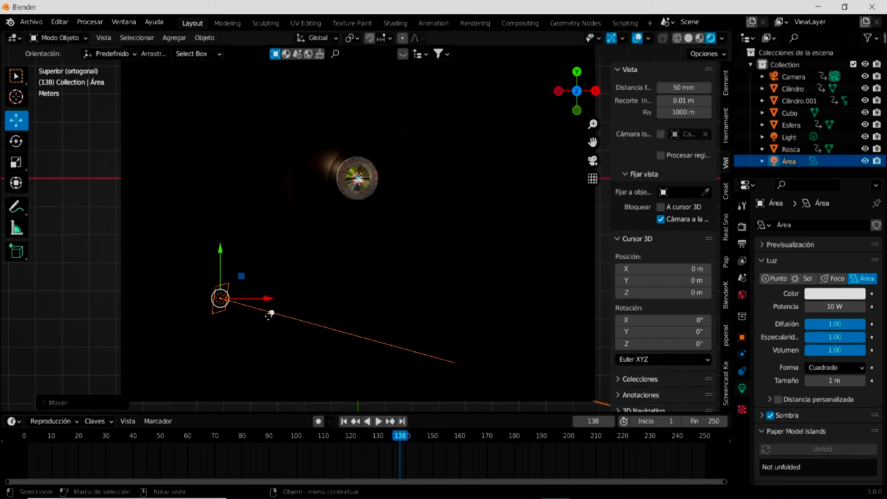
{"action": "left_click_drag", "start_coordinate": [271, 315], "coordinate": [293, 249]}
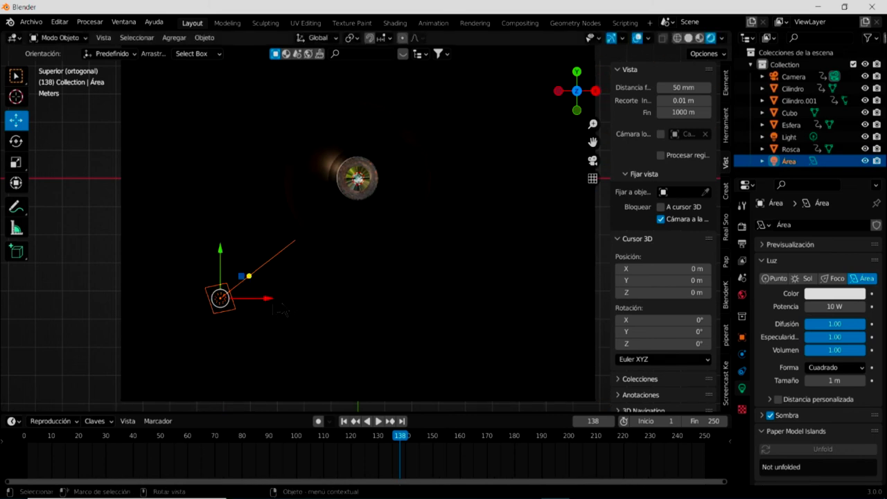
{"action": "middle_click_drag", "start_coordinate": [308, 314], "coordinate": [305, 211]}
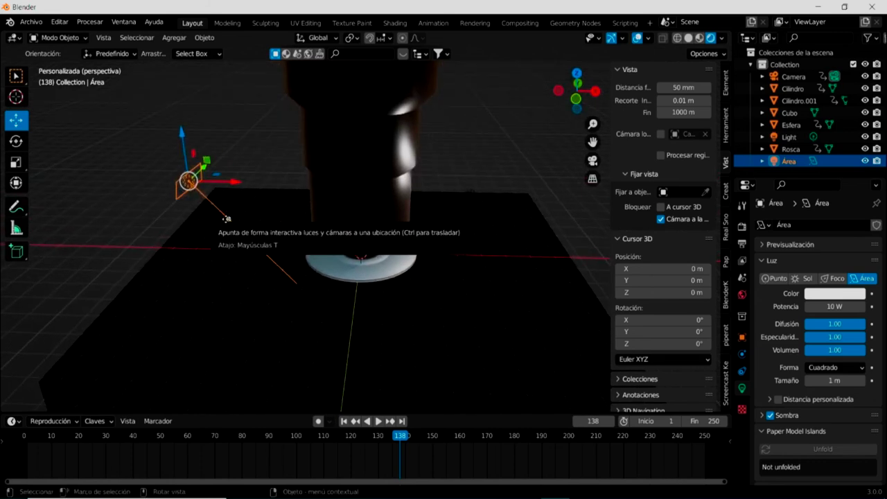
Step: Tilt the Área light so it slants down toward the disc beneath the syringe
{"action": "left_click_drag", "start_coordinate": [228, 216], "coordinate": [298, 198]}
{"action": "key", "text": "KP_7"}
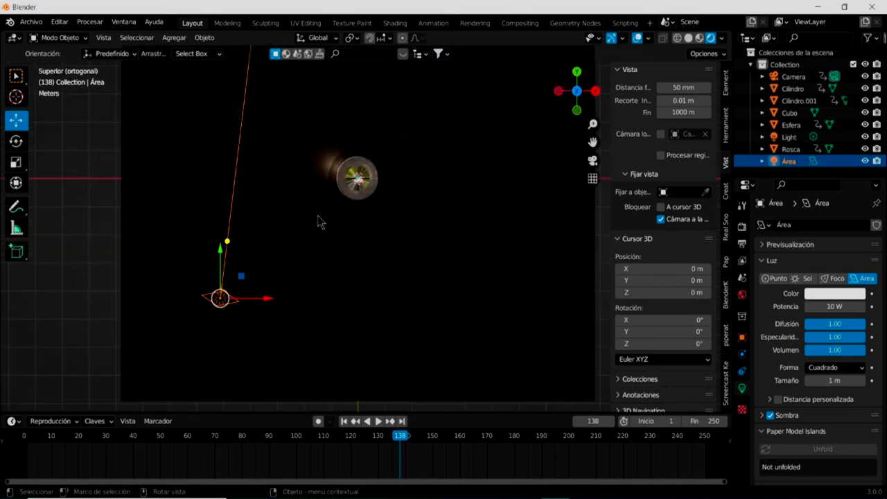
{"action": "left_click_drag", "start_coordinate": [228, 242], "coordinate": [297, 236]}
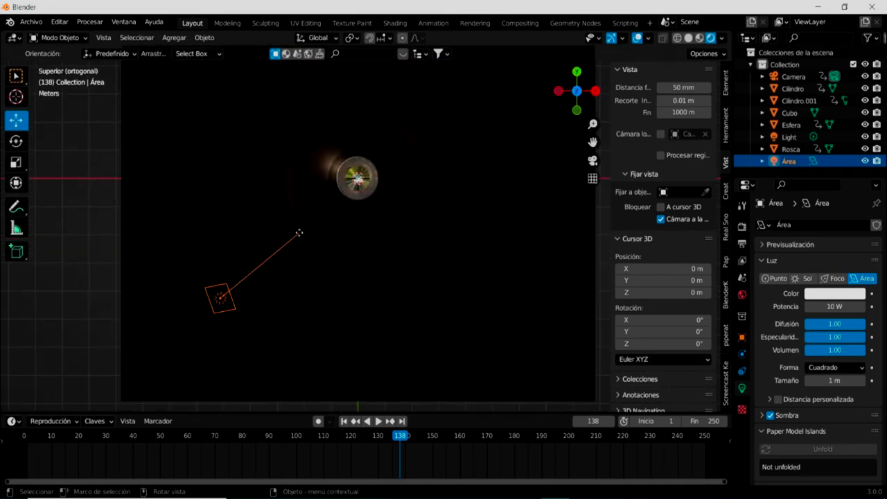
{"action": "middle_click_drag", "start_coordinate": [301, 362], "coordinate": [293, 259]}
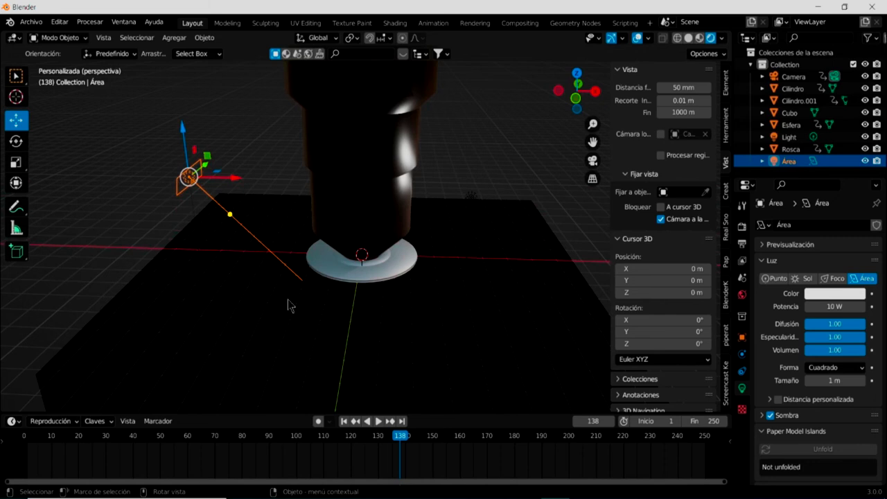
{"action": "key", "text": "KP_1"}
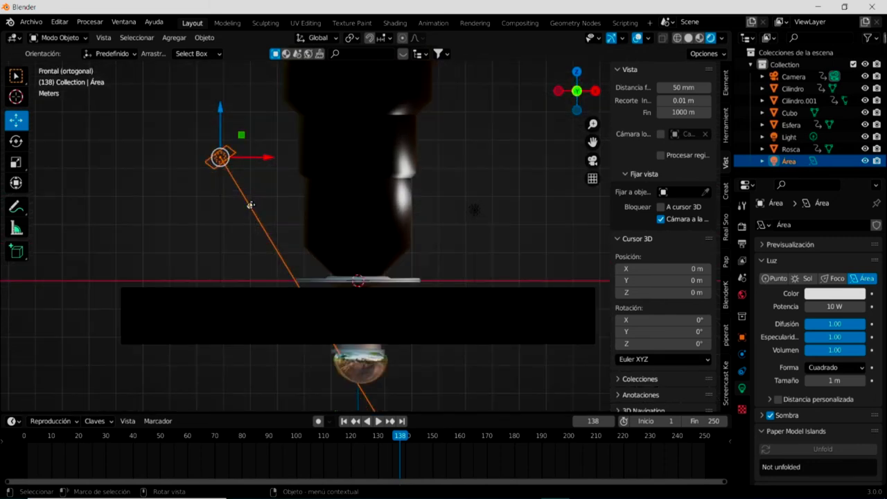
{"action": "left_click_drag", "start_coordinate": [251, 205], "coordinate": [287, 206]}
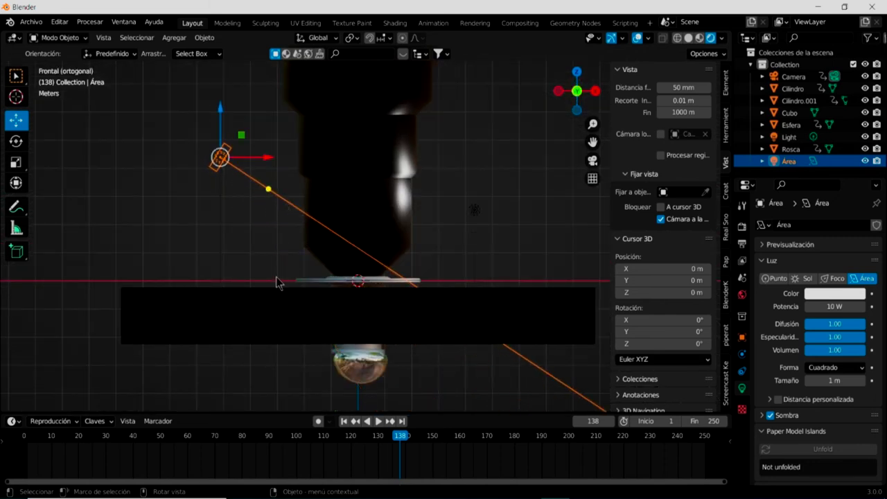
{"action": "key", "text": "KP_7"}
{"action": "key", "text": "KP_1"}
{"action": "key", "text": "KP_0"}
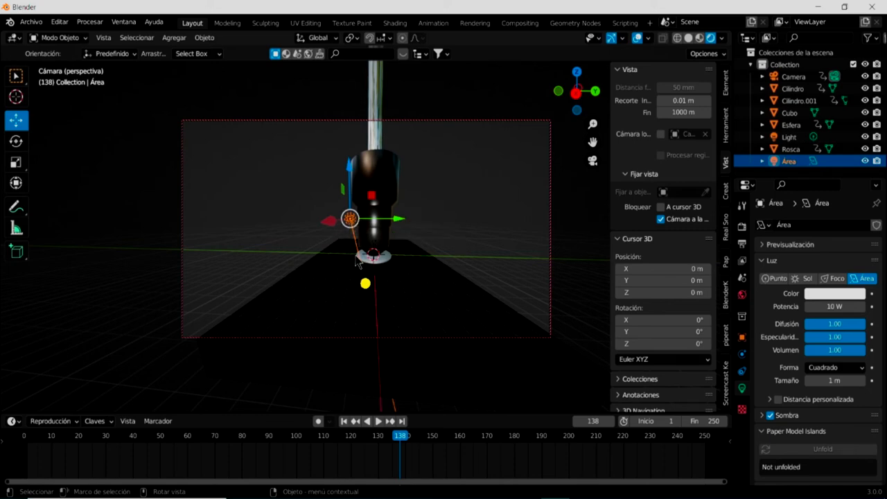
{"action": "key", "text": "KP_1"}
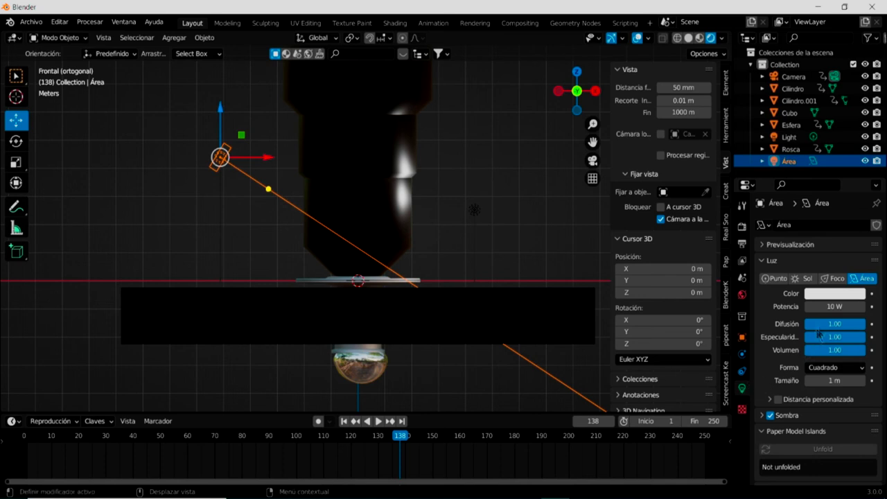
Step: Set the Área light's power to 500 W
{"action": "left_click_drag", "start_coordinate": [823, 307], "coordinate": [859, 306]}
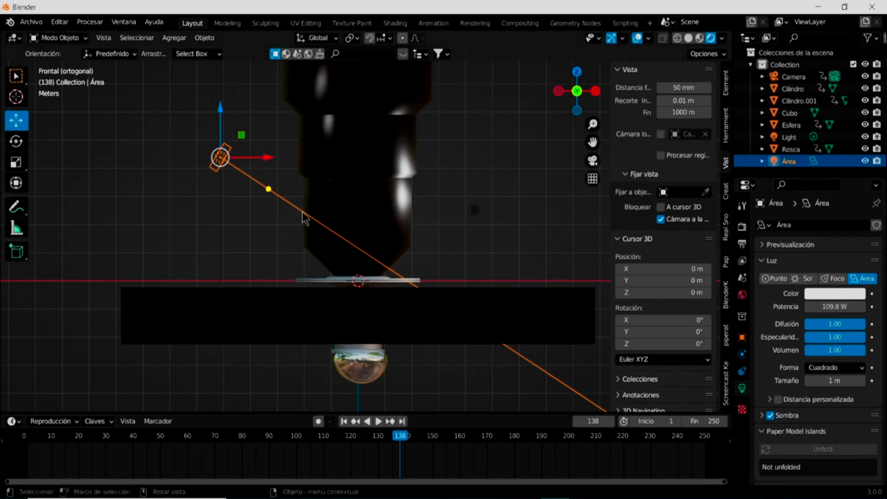
{"action": "left_click_drag", "start_coordinate": [822, 307], "coordinate": [850, 306]}
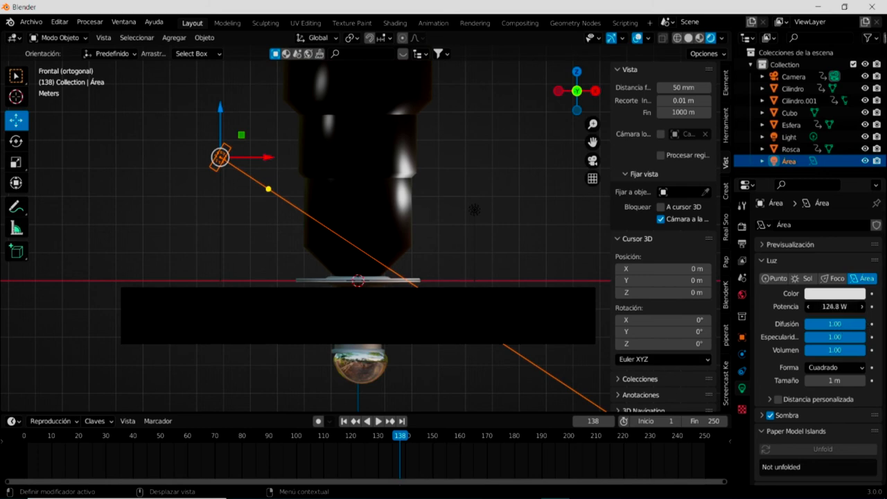
{"action": "left_click", "coordinate": [832, 307]}
{"action": "type", "text": "500"}
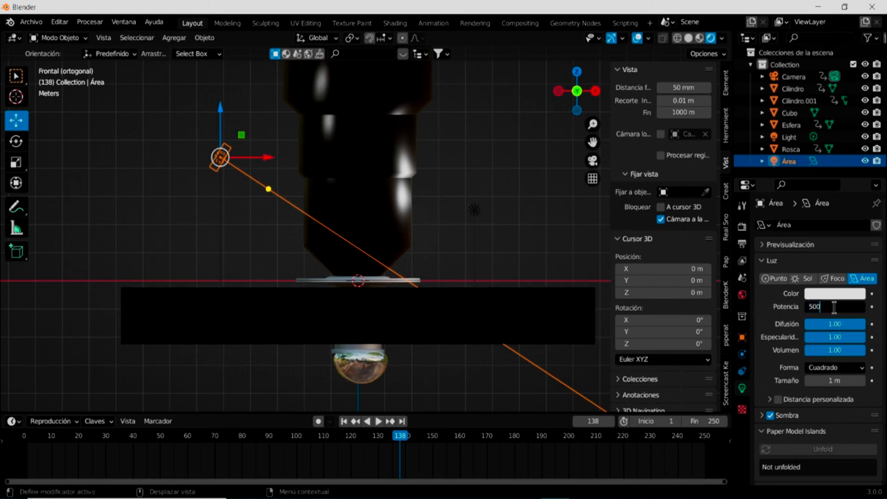
{"action": "key", "text": "Return"}
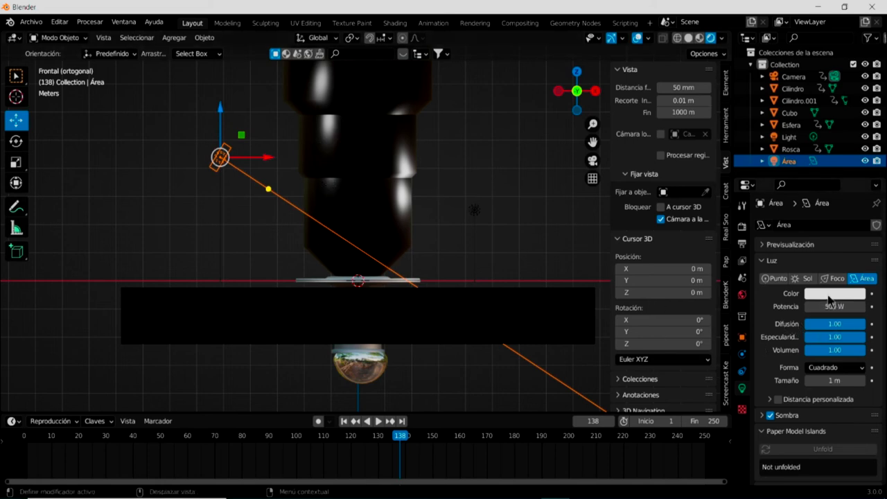
Step: Set the Área light's colour to a saturated cyan
{"action": "left_click", "coordinate": [829, 295]}
{"action": "left_click_drag", "start_coordinate": [809, 186], "coordinate": [764, 174]}
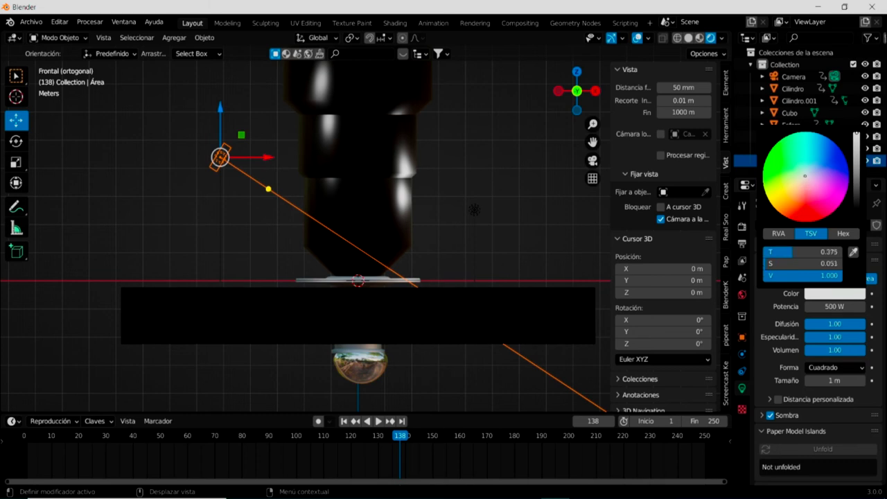
{"action": "left_click_drag", "start_coordinate": [787, 252], "coordinate": [837, 252]}
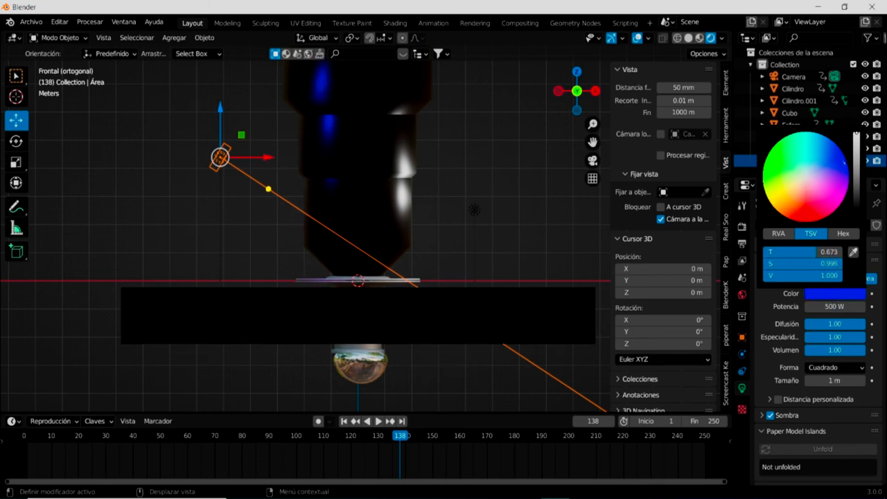
{"action": "left_click", "coordinate": [800, 163]}
{"action": "mouse_move", "coordinate": [800, 163]}
{"action": "left_mouse_down"}
{"action": "mouse_move", "coordinate": [806, 147]}
{"action": "mouse_move", "coordinate": [804, 174]}
{"action": "left_mouse_up"}
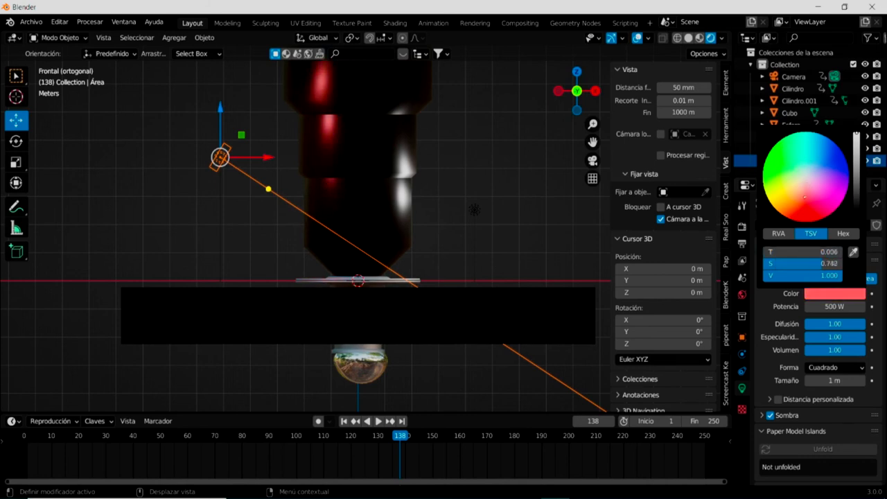
{"action": "left_click_drag", "start_coordinate": [804, 174], "coordinate": [806, 149]}
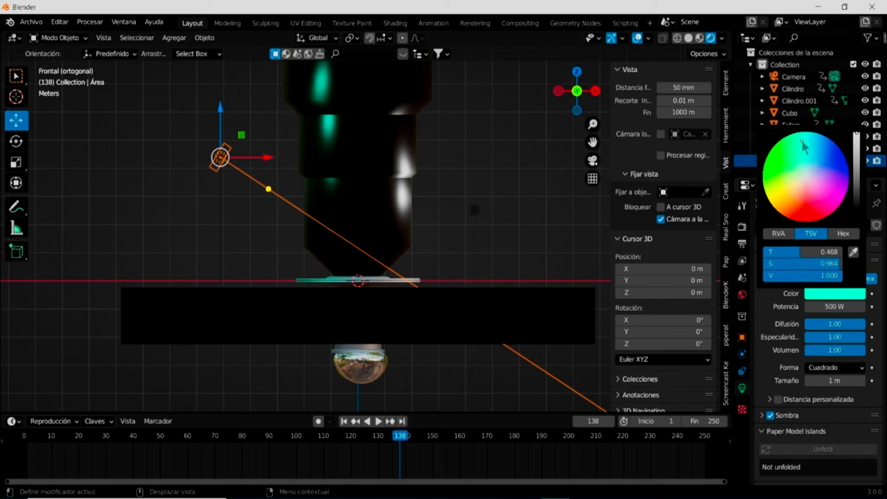
{"action": "middle_click_drag", "start_coordinate": [450, 222], "coordinate": [384, 220]}
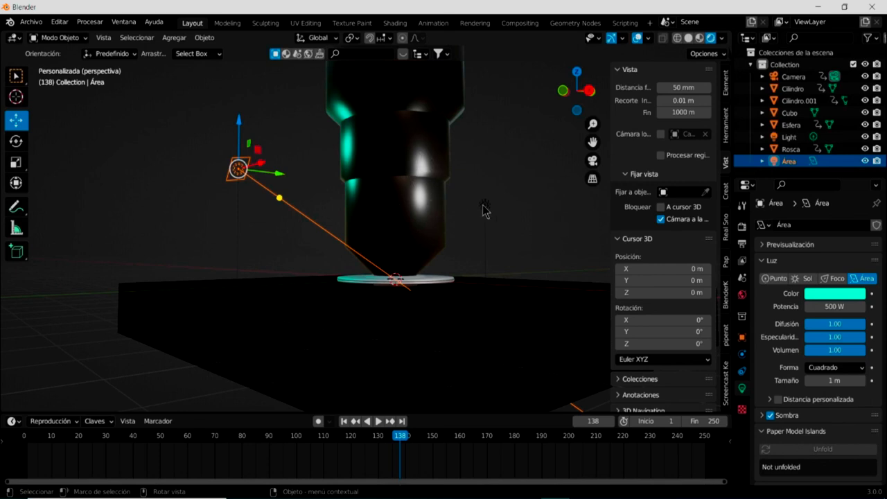
{"action": "left_click", "coordinate": [484, 210]}
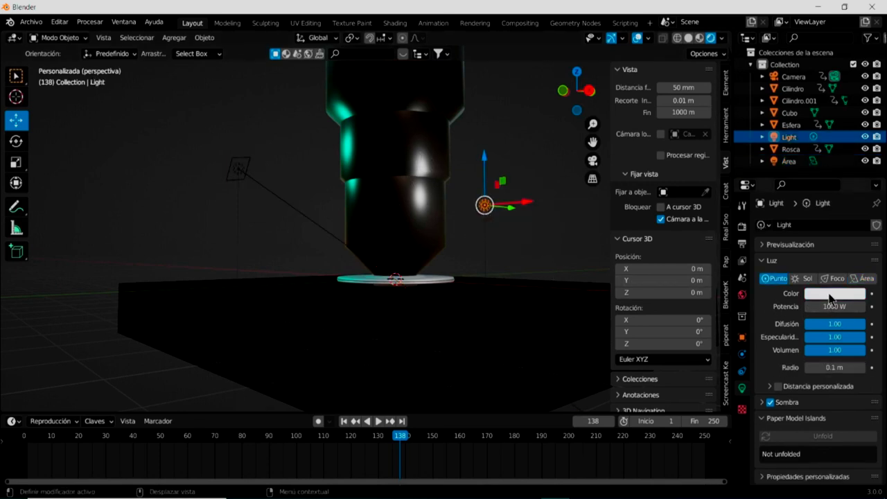
Step: Select the Cubo floor slab to show its blue Transparent BSDF Material.005
{"action": "mouse_move", "coordinate": [406, 267]}
{"action": "middle_mouse_down"}
{"action": "mouse_move", "coordinate": [486, 282]}
{"action": "mouse_move", "coordinate": [456, 227]}
{"action": "middle_mouse_up"}
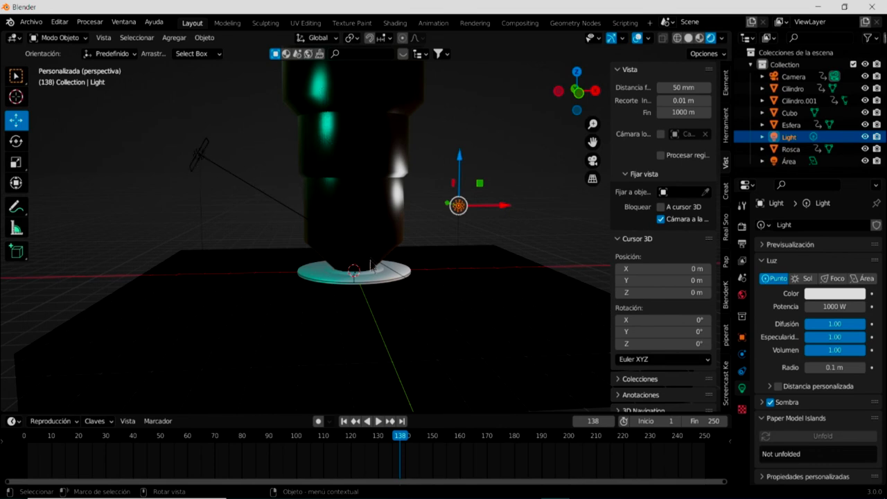
{"action": "middle_click_drag", "start_coordinate": [385, 254], "coordinate": [390, 261], "text": "shift"}
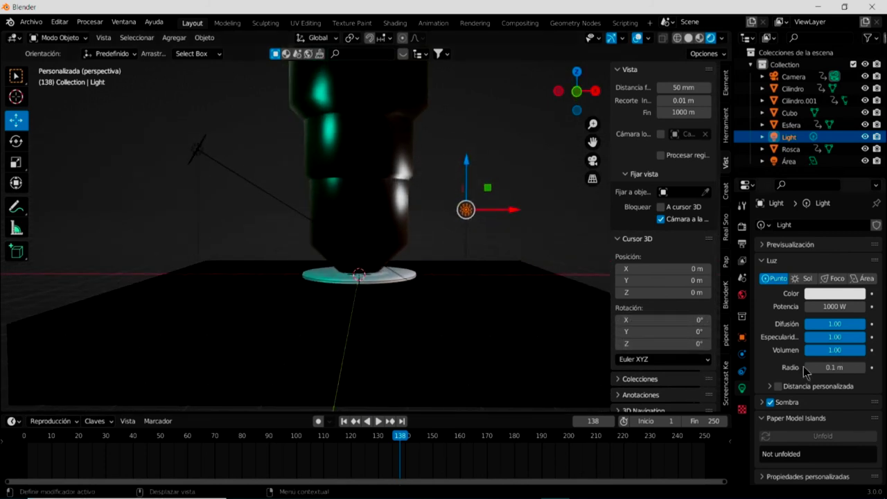
{"action": "left_click", "coordinate": [494, 355]}
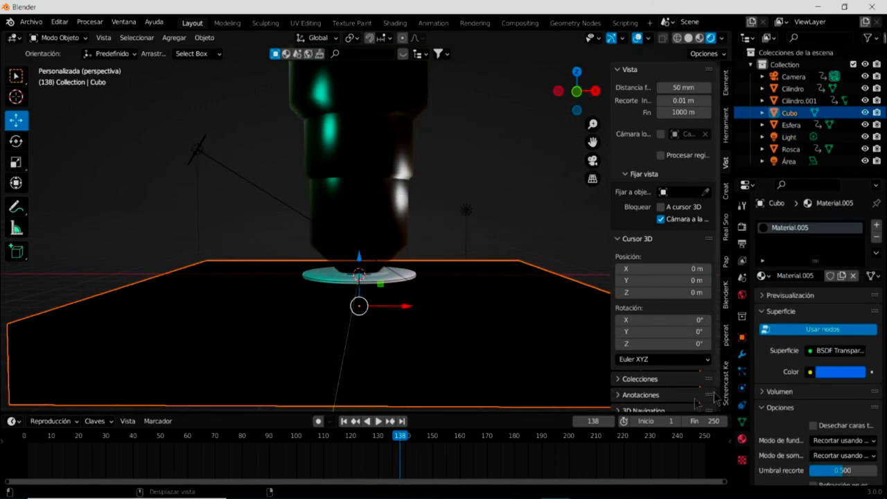
Step: Set Material.005's blend mode to Fundir usando alfa, shadow mode Recortar usando alfa
{"action": "scroll", "coordinate": [832, 367], "scroll_direction": "down", "scroll_amount": 2}
{"action": "scroll", "coordinate": [838, 369], "scroll_direction": "down", "scroll_amount": 1}
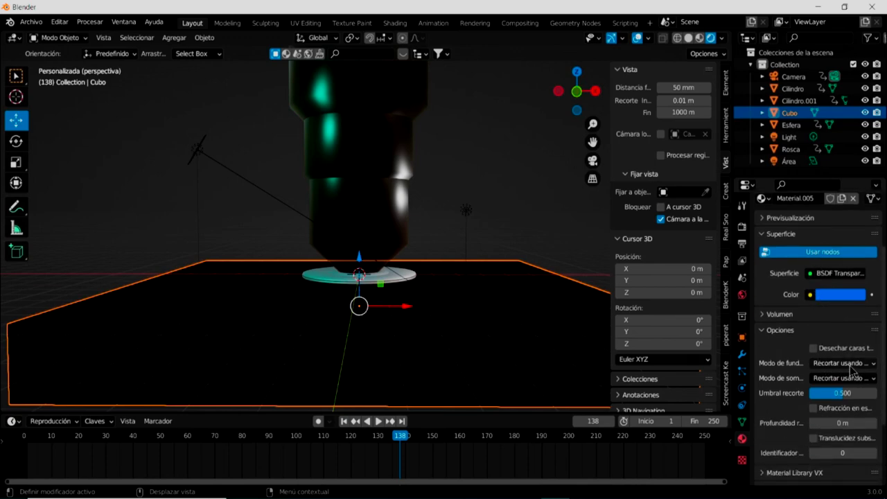
{"action": "left_click", "coordinate": [850, 365]}
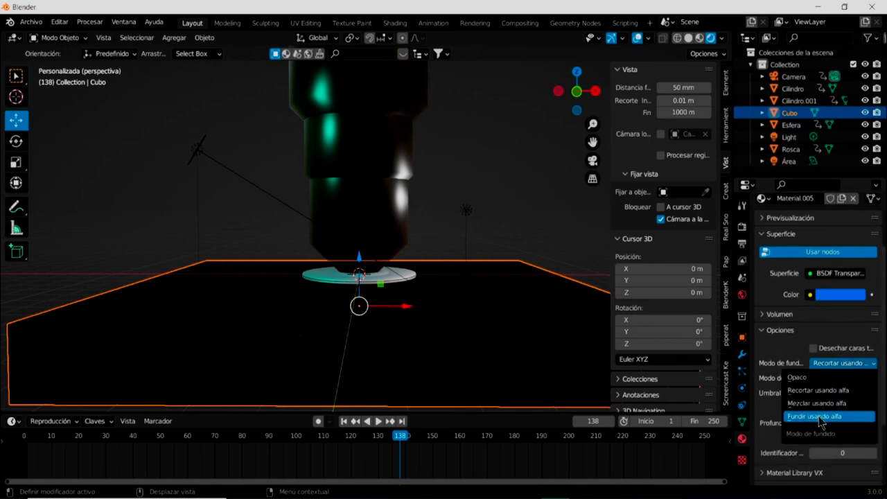
{"action": "left_click", "coordinate": [822, 420]}
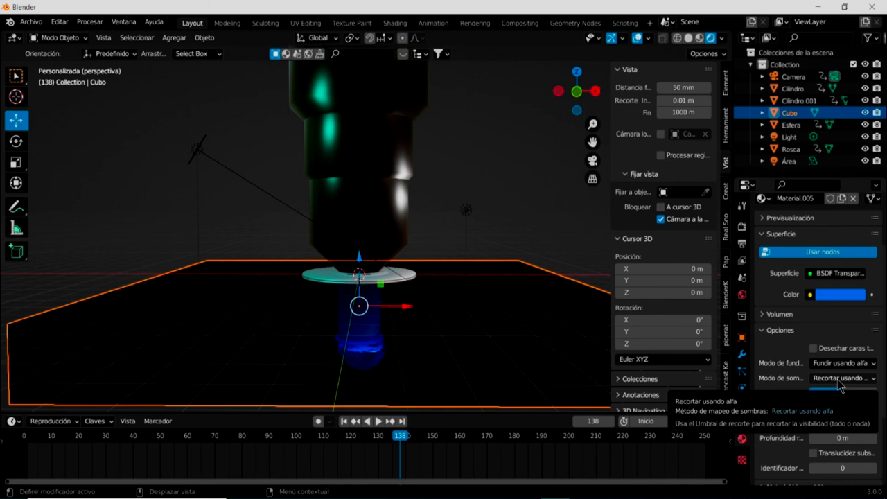
{"action": "left_click", "coordinate": [840, 380]}
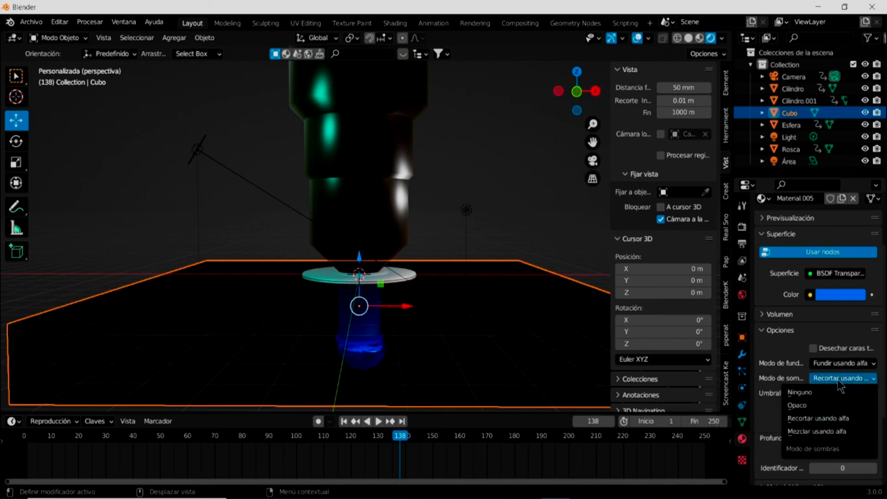
{"action": "left_click", "coordinate": [821, 420]}
Step: Inspect the blue object beneath the see-through slab, then reselect the slab
{"action": "mouse_move", "coordinate": [470, 317]}
{"action": "middle_mouse_down"}
{"action": "mouse_move", "coordinate": [476, 303]}
{"action": "mouse_move", "coordinate": [490, 308]}
{"action": "mouse_move", "coordinate": [452, 317]}
{"action": "mouse_move", "coordinate": [400, 296]}
{"action": "middle_mouse_up"}
{"action": "scroll", "coordinate": [420, 344], "scroll_direction": "down", "scroll_amount": 2}
{"action": "scroll", "coordinate": [420, 344], "scroll_direction": "down", "scroll_amount": 1}
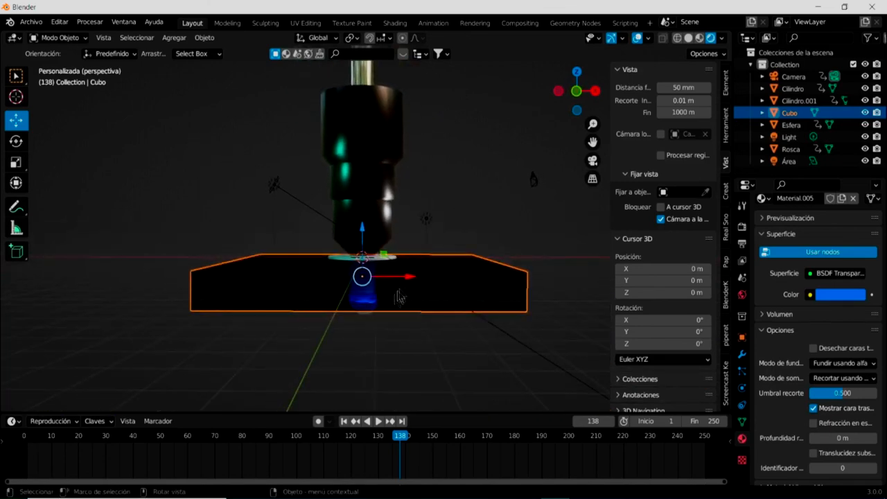
{"action": "left_click", "coordinate": [365, 309]}
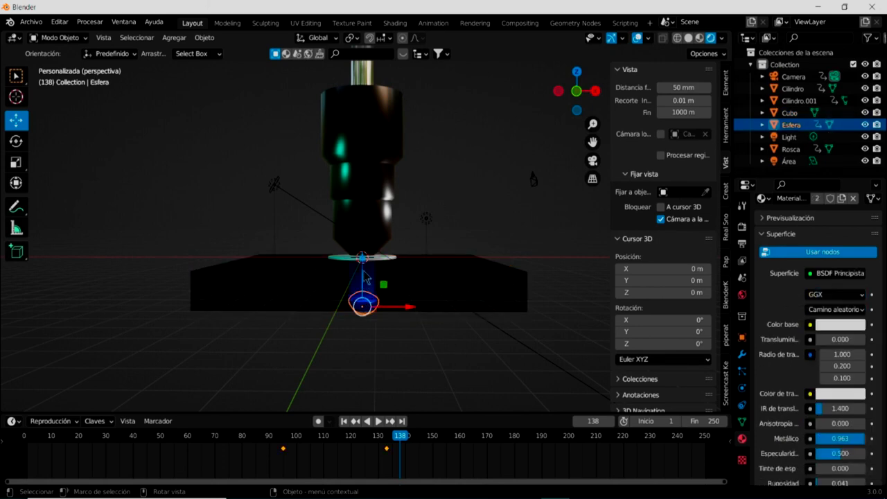
{"action": "left_click", "coordinate": [366, 310]}
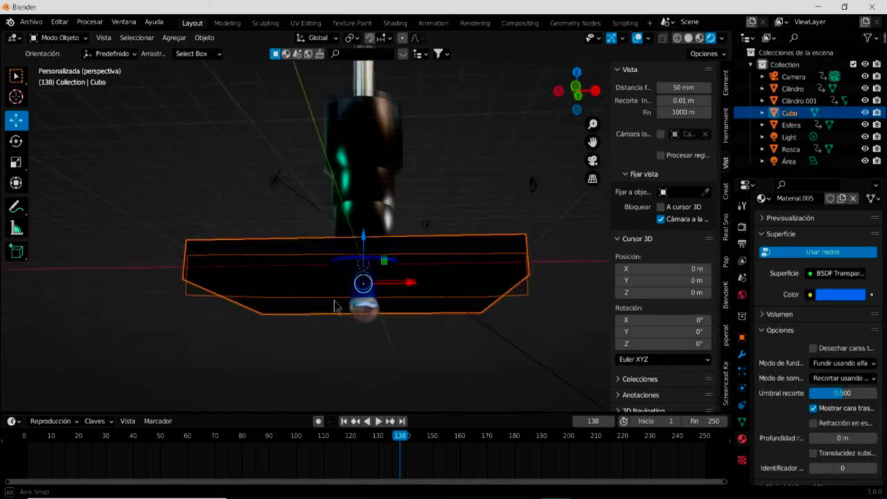
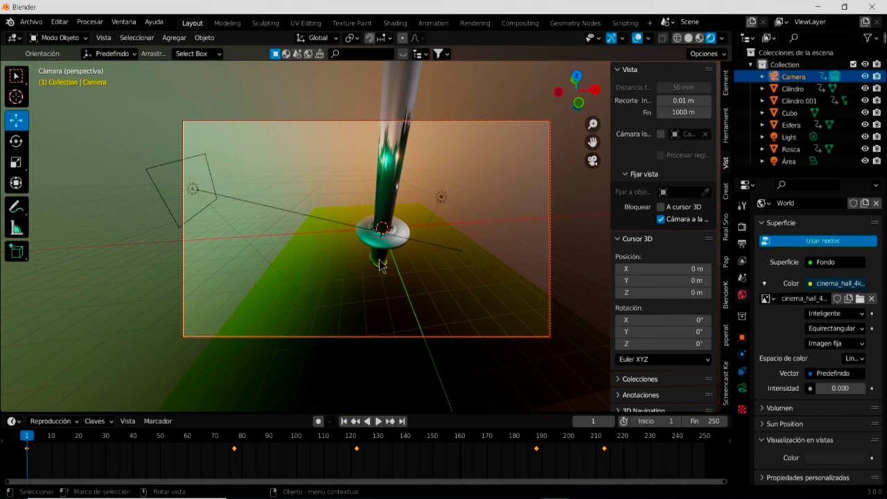
Step: Play the rivet animation and stop playback at frame 223
{"action": "left_click", "coordinate": [379, 421]}
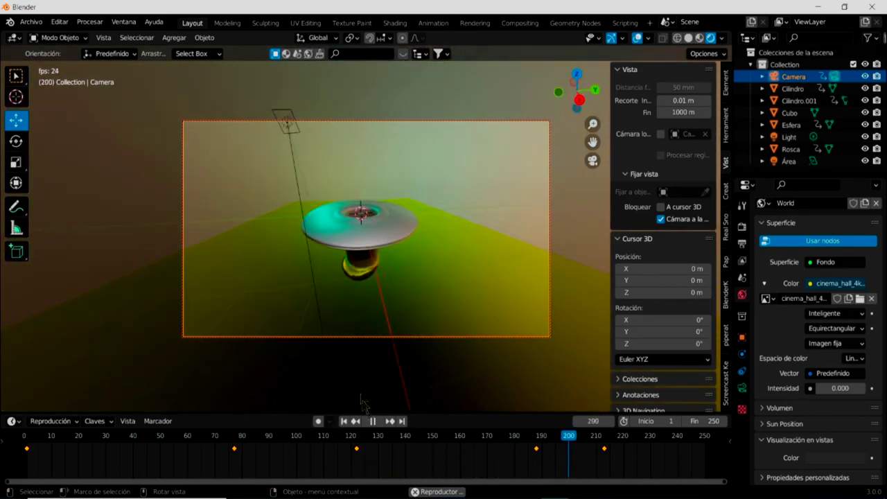
{"action": "key", "text": "space"}
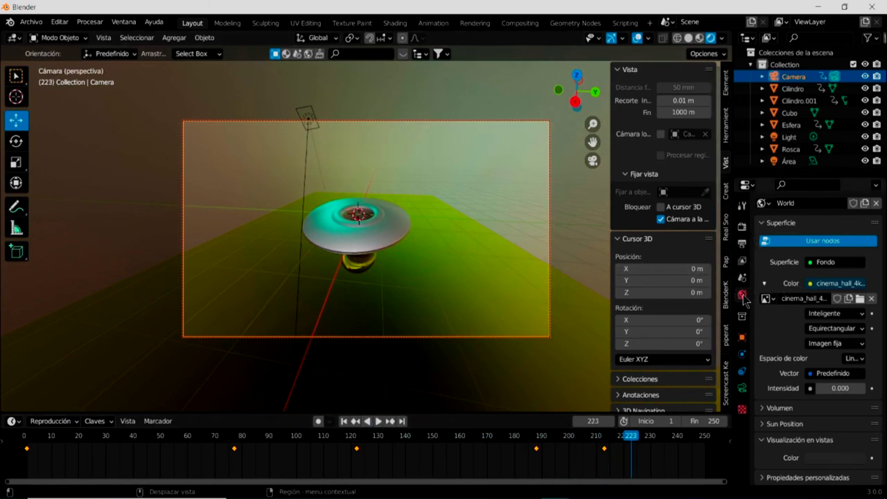
Step: Review the Eevee render settings: 64 render samples, 16 viewport samples, bloom enabled
{"action": "left_click", "coordinate": [742, 227]}
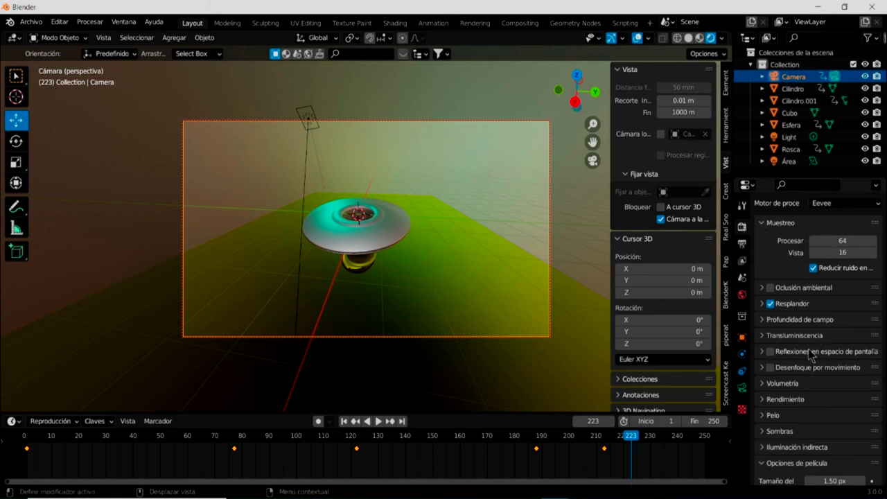
{"action": "scroll", "coordinate": [811, 353], "scroll_direction": "down", "scroll_amount": 1}
{"action": "scroll", "coordinate": [811, 354], "scroll_direction": "down", "scroll_amount": 3}
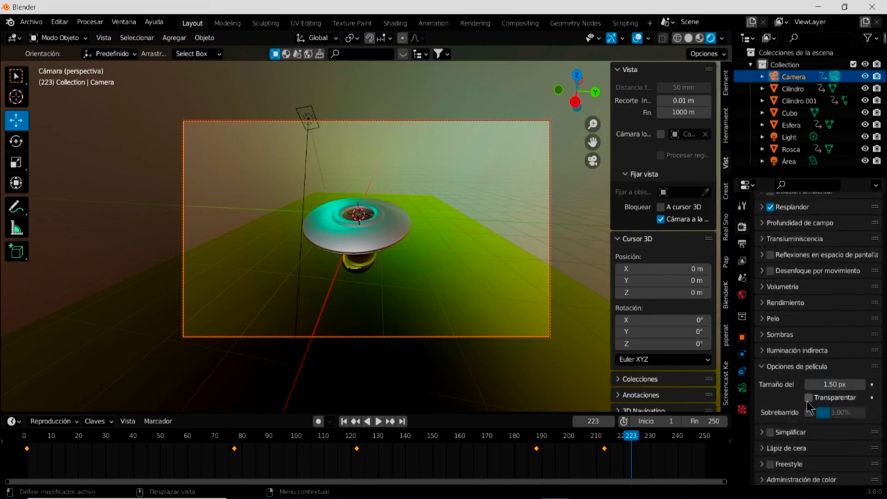
{"action": "scroll", "coordinate": [811, 367], "scroll_direction": "up", "scroll_amount": 3}
{"action": "scroll", "coordinate": [811, 340], "scroll_direction": "up", "scroll_amount": 2}
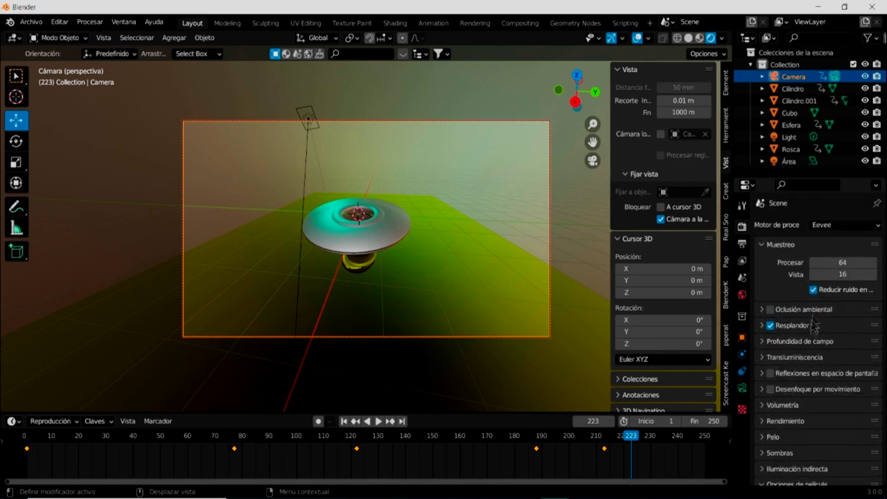
Step: Check the output: 1920×1080, 24 fps, frames 1–250, AVI JPEG to C:\tmp\Remachadora
{"action": "left_click", "coordinate": [743, 245]}
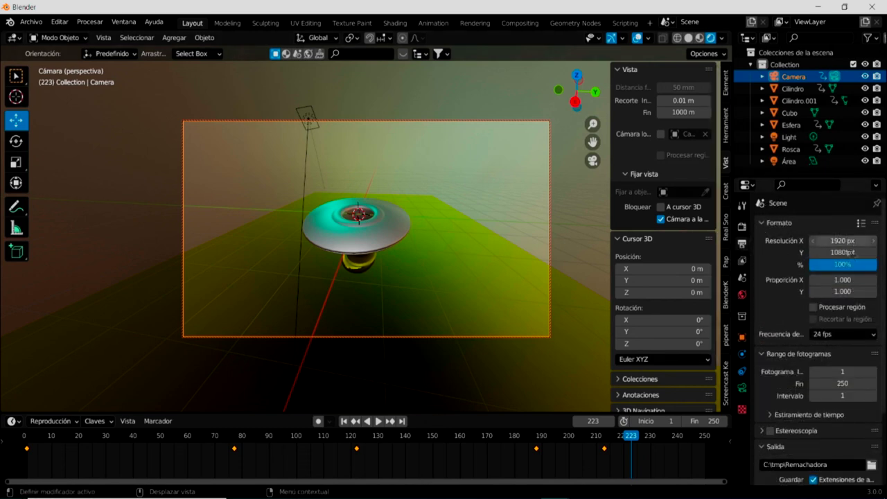
{"action": "scroll", "coordinate": [847, 416], "scroll_direction": "down", "scroll_amount": 2}
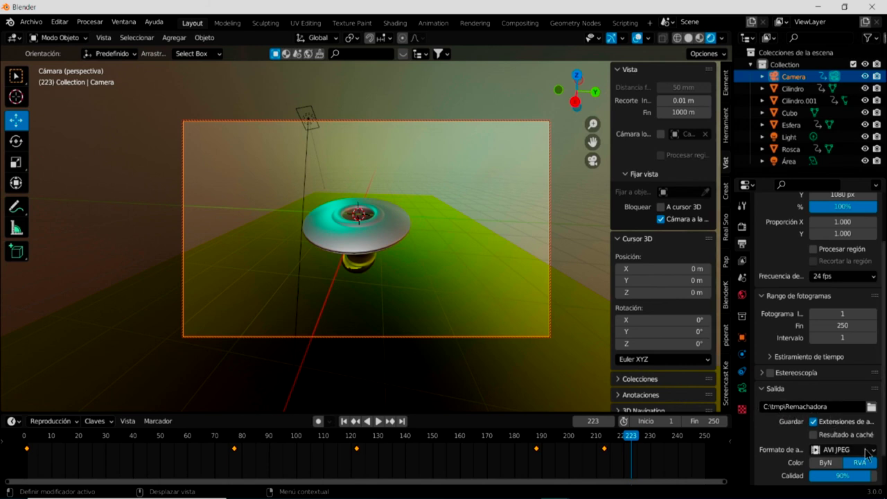
{"action": "scroll", "coordinate": [872, 454], "scroll_direction": "down", "scroll_amount": 2}
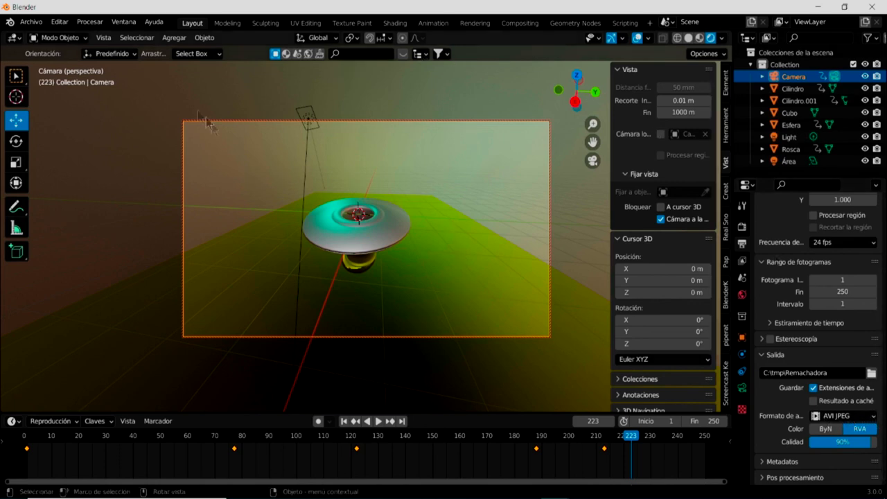
Step: Render a still image of the current frame, then close the render result window
{"action": "left_click", "coordinate": [89, 23]}
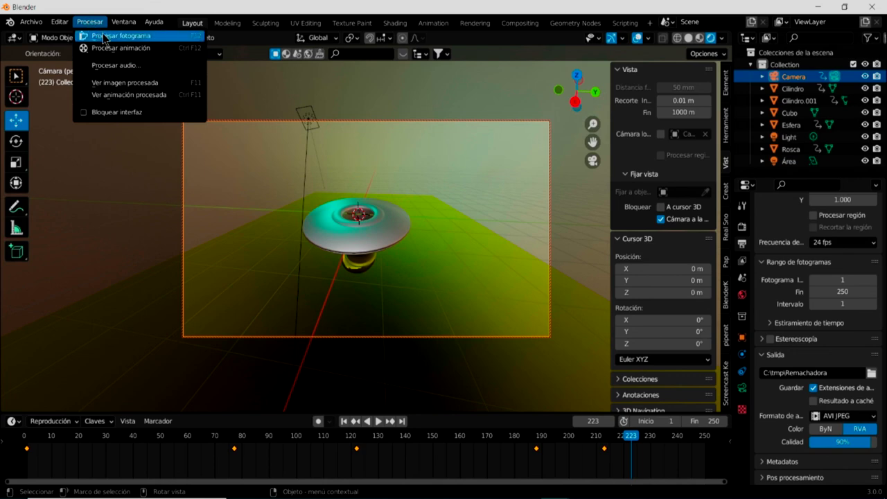
{"action": "left_click", "coordinate": [107, 40]}
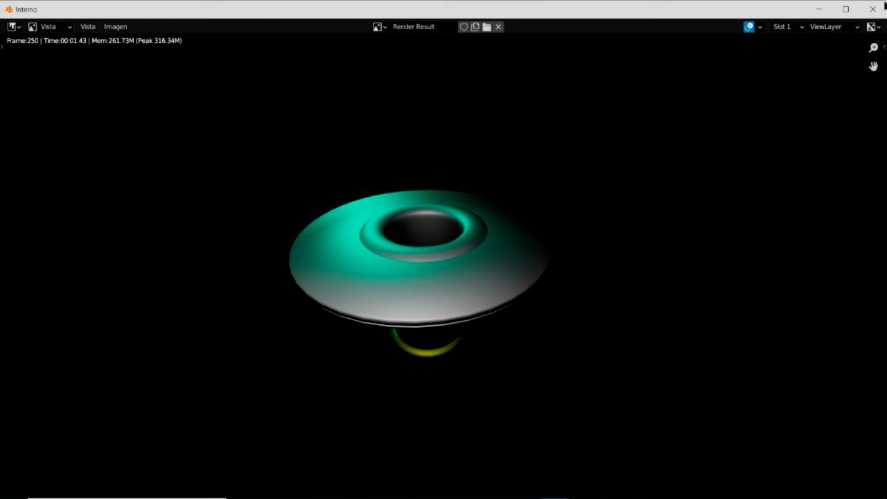
{"action": "left_click", "coordinate": [875, 11]}
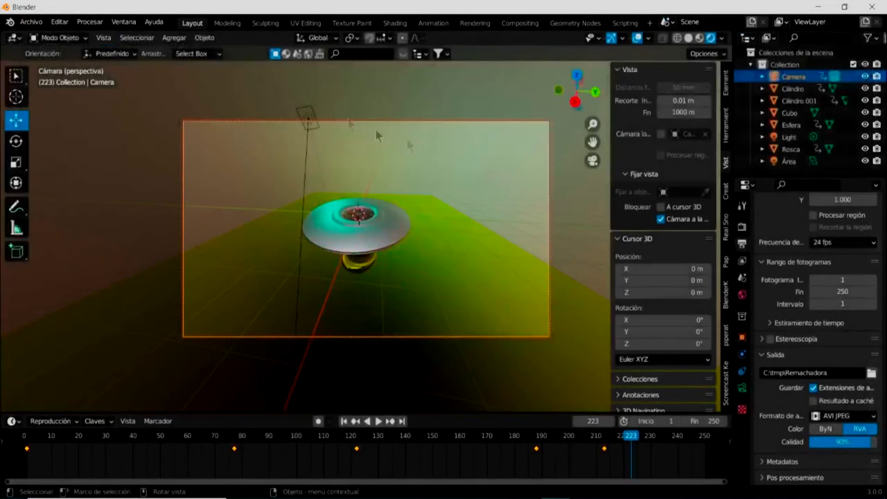
{"action": "left_click", "coordinate": [90, 22]}
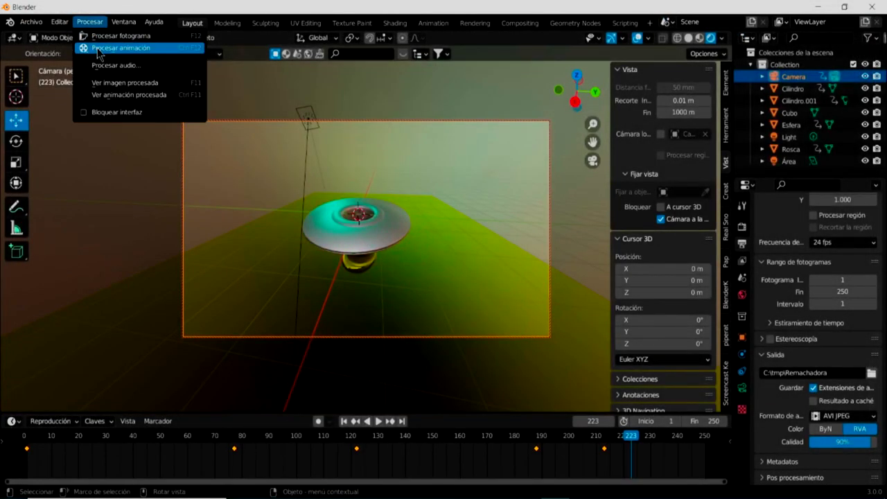